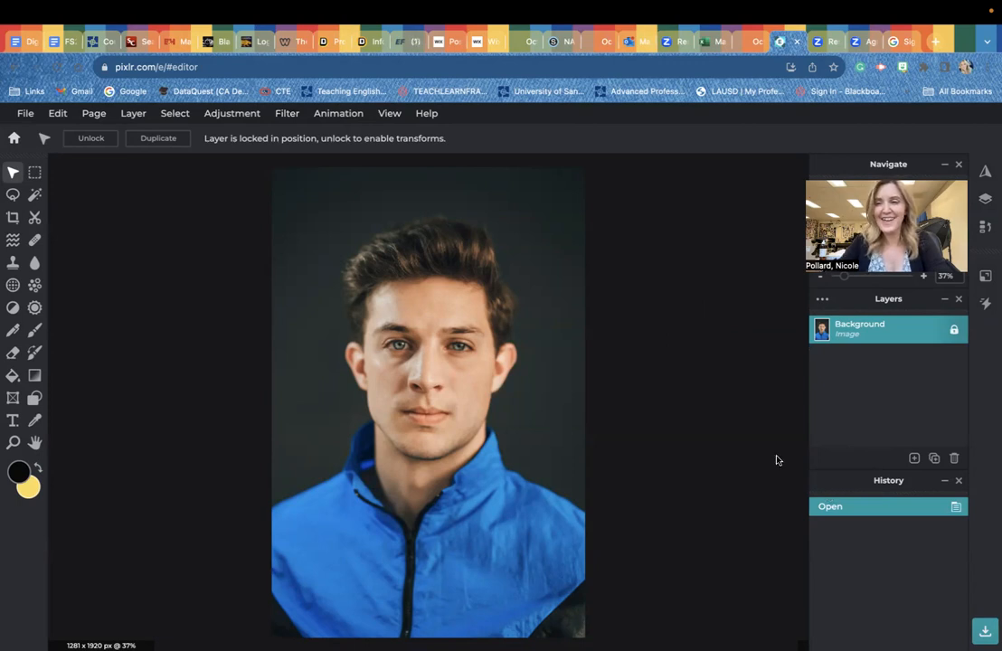
Step: Add an empty layer above the portrait and choose the Draw brush at a size of 84 px
left_click(913, 458)
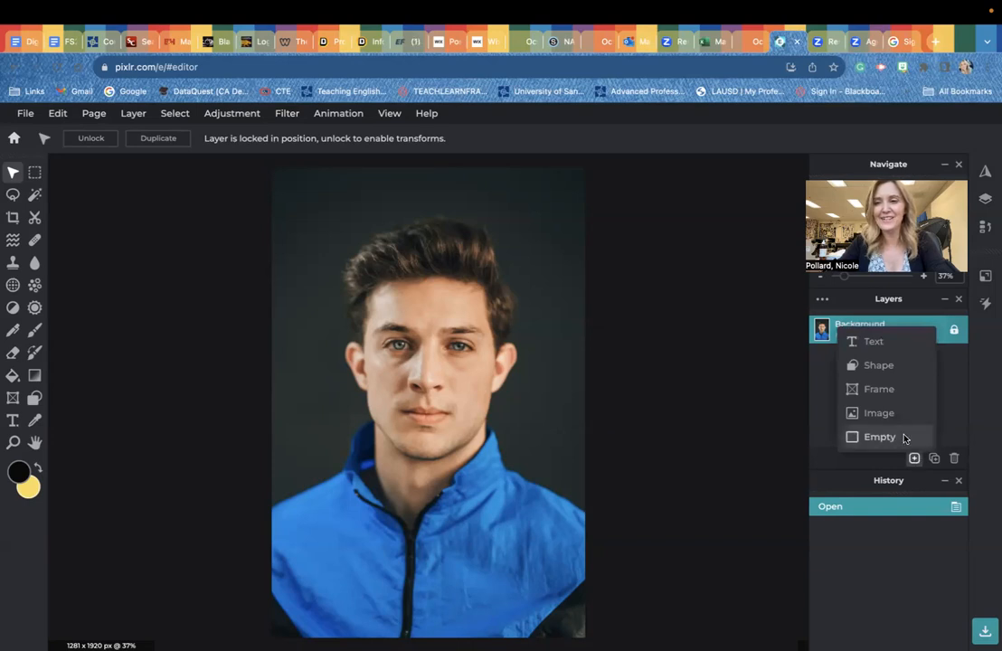
left_click(905, 440)
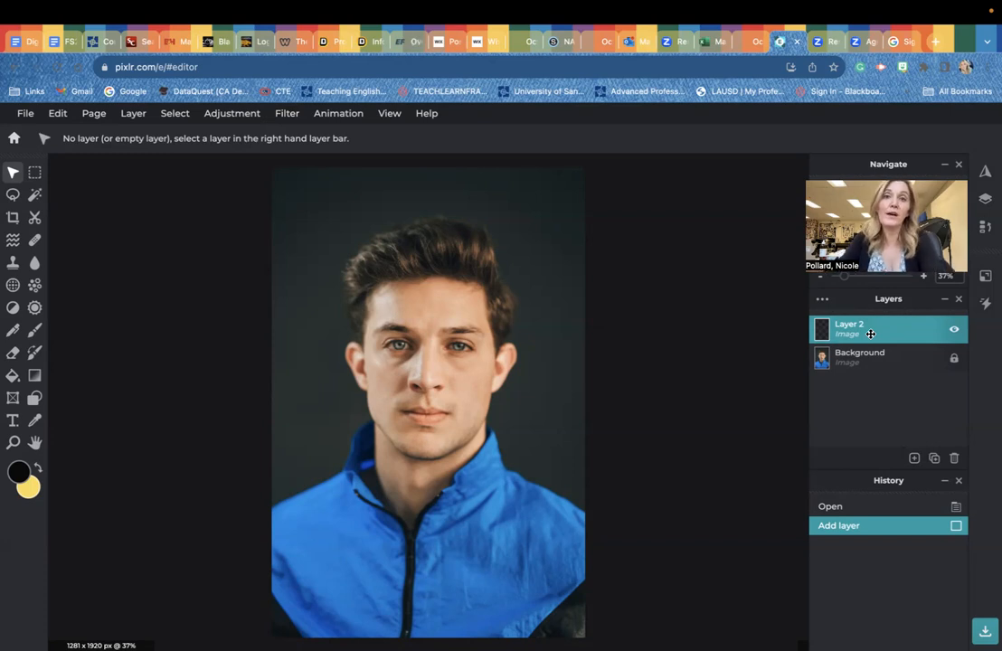
left_click(34, 332)
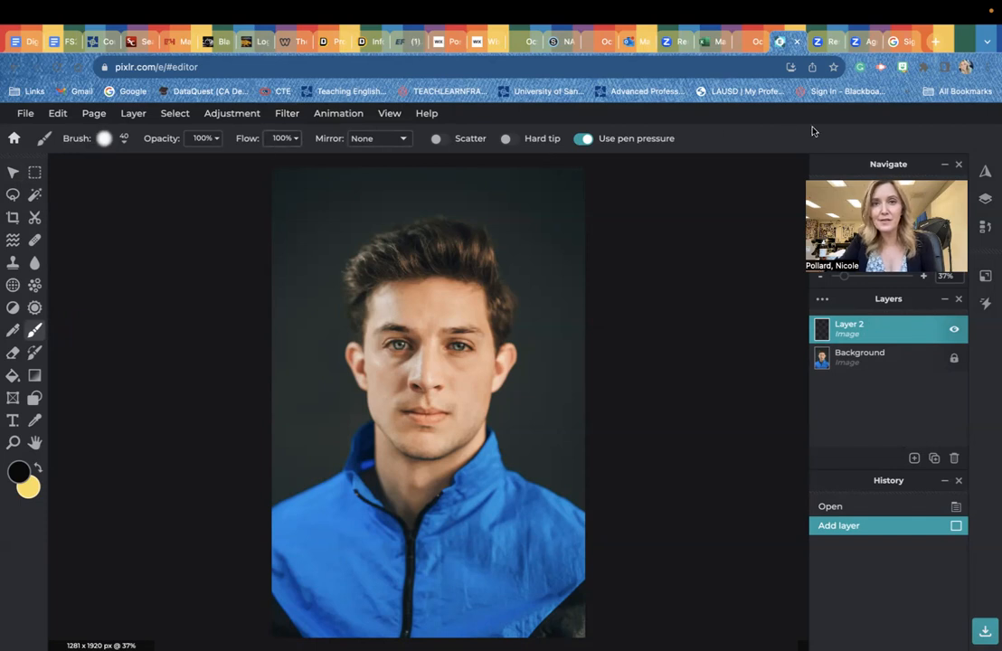
left_click(124, 141)
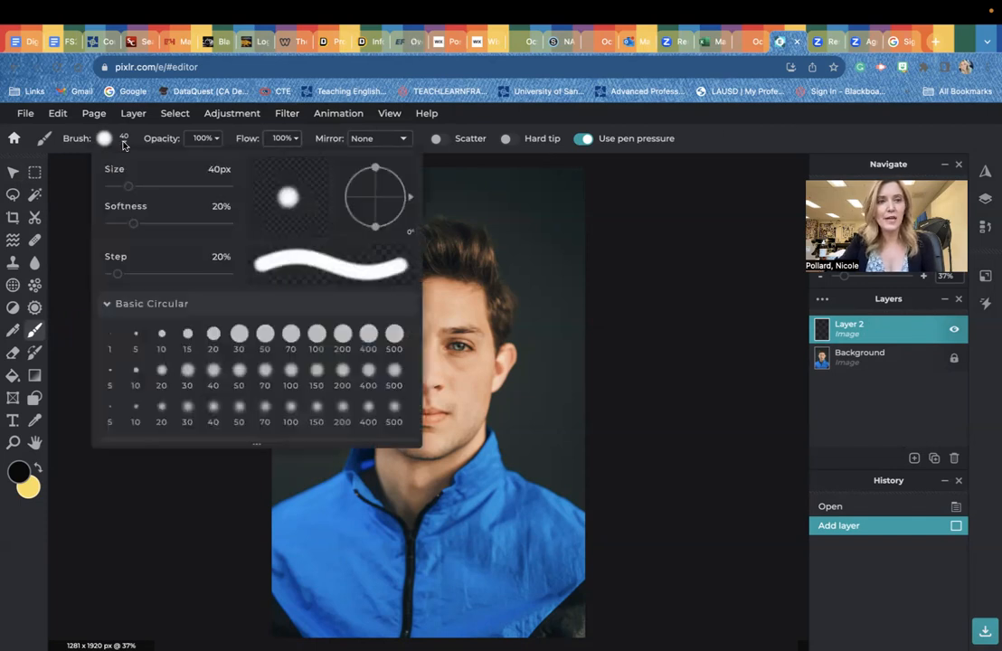
left_click(150, 187)
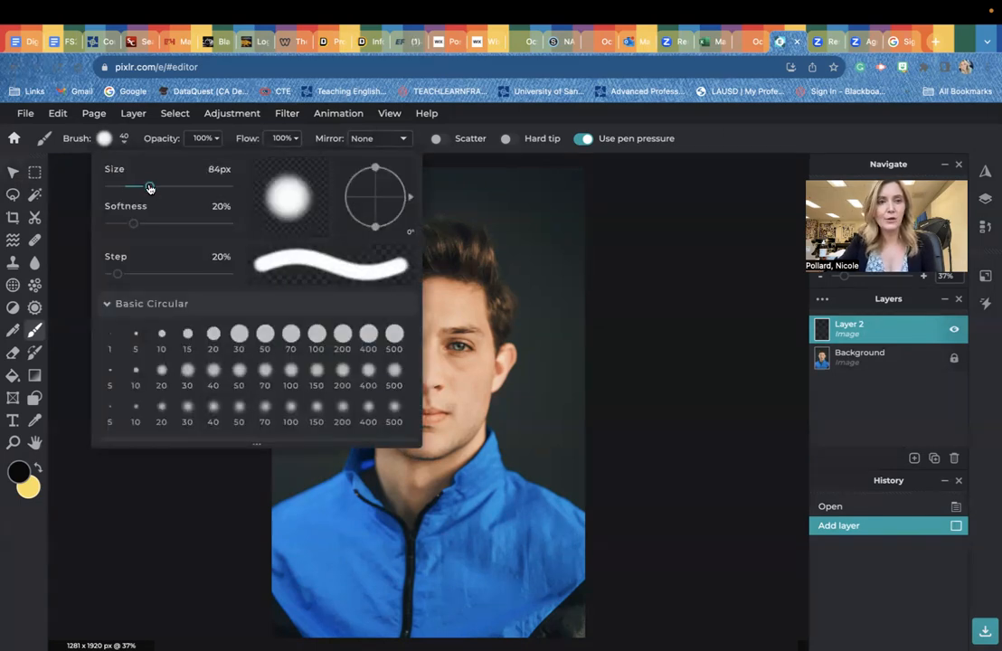
Step: Try a brush opacity of 48% and return it to 100%
left_click(217, 141)
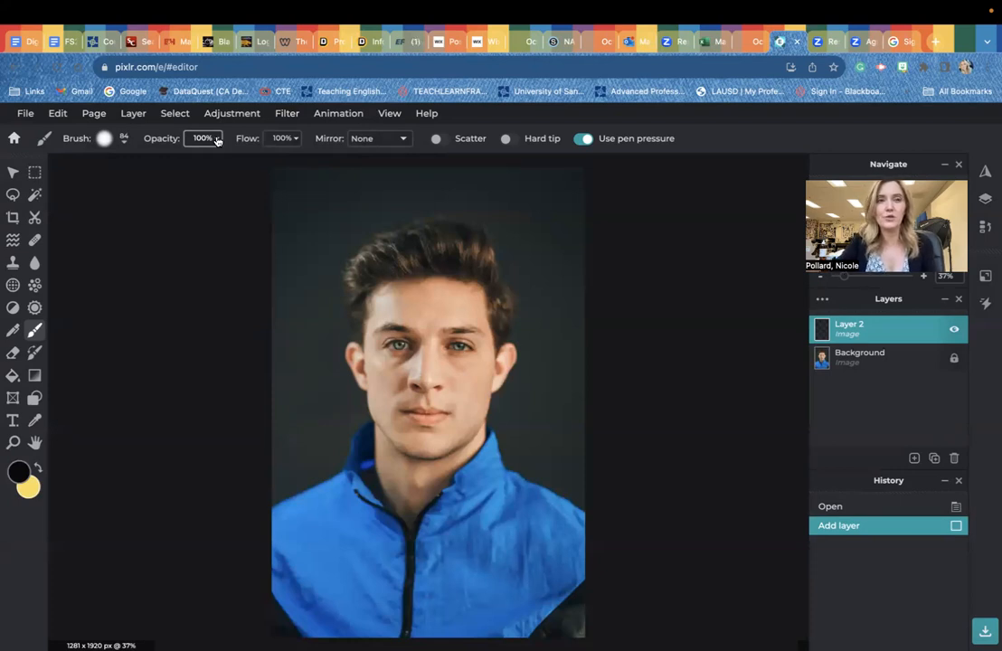
left_click(217, 140)
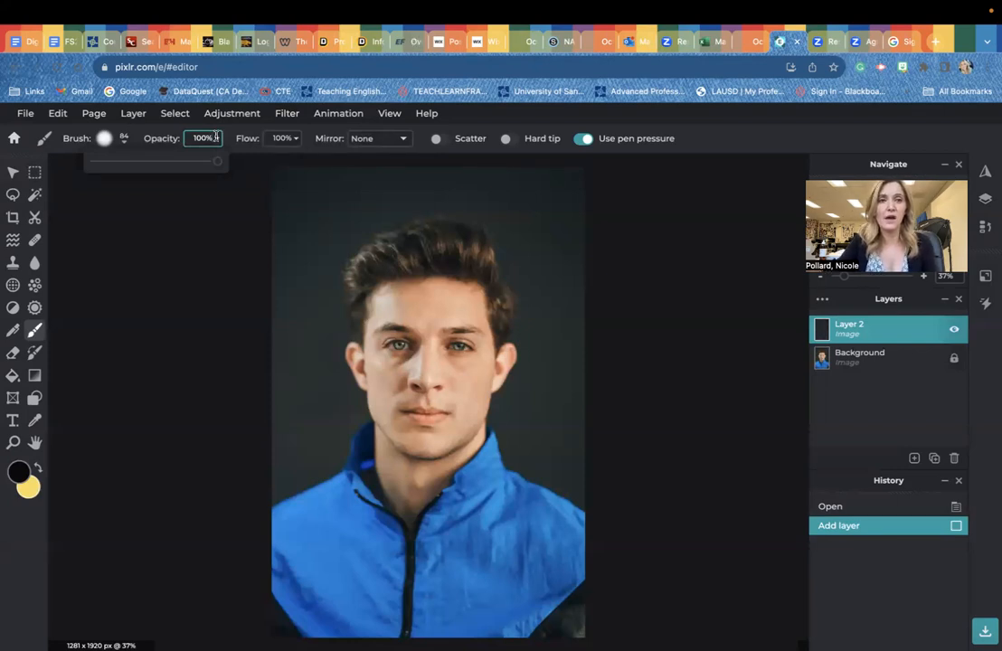
left_click_drag(165, 164, 155, 163)
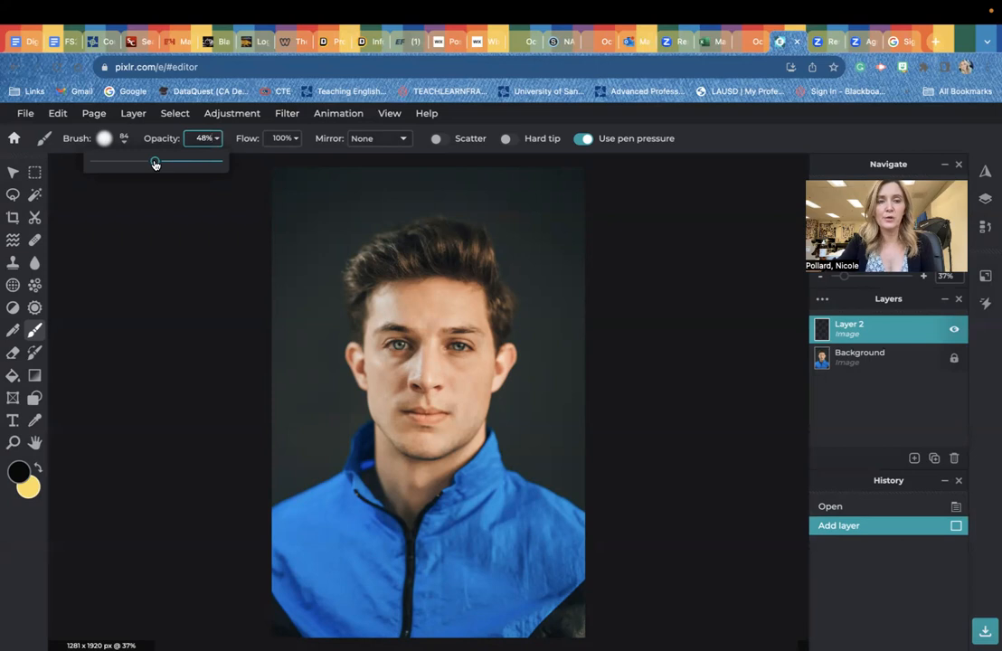
left_click_drag(159, 161, 236, 164)
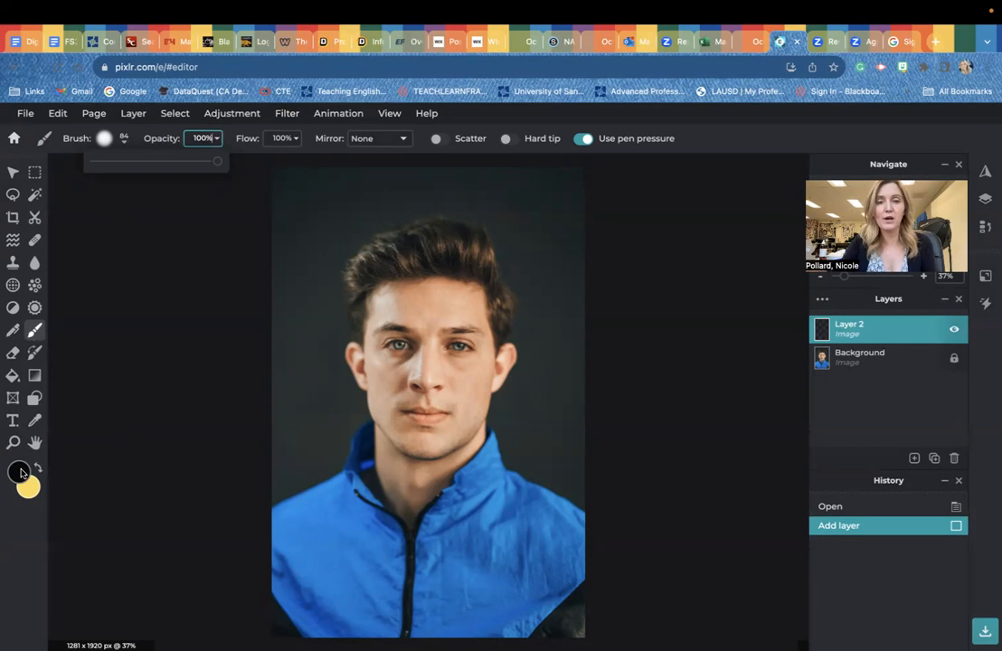
Step: Set the foreground colour to bright green, hex #1BF358
left_click(17, 474)
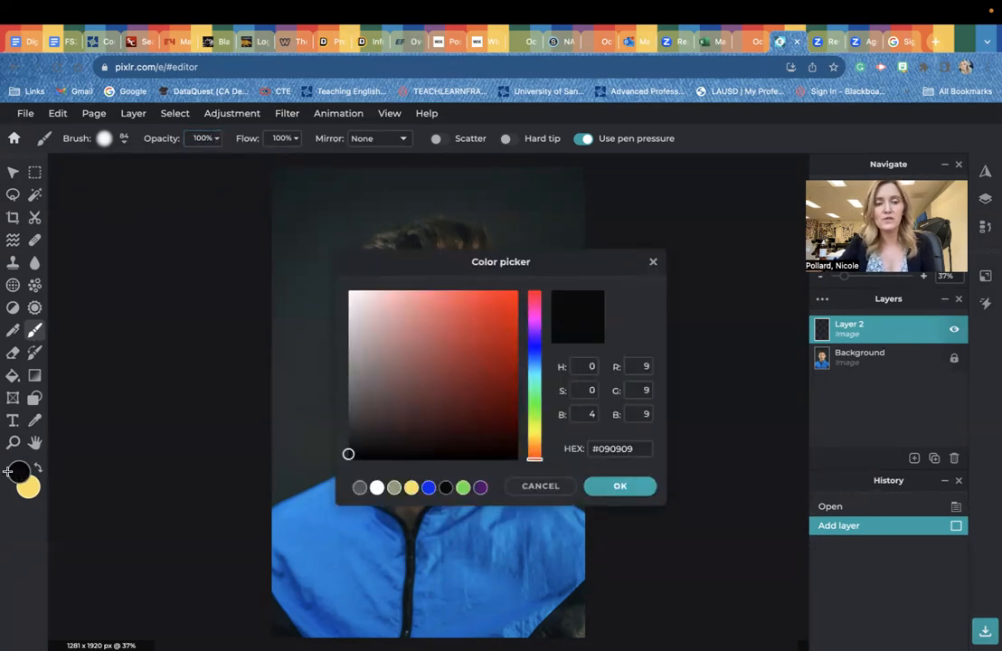
left_click_drag(537, 261, 739, 178)
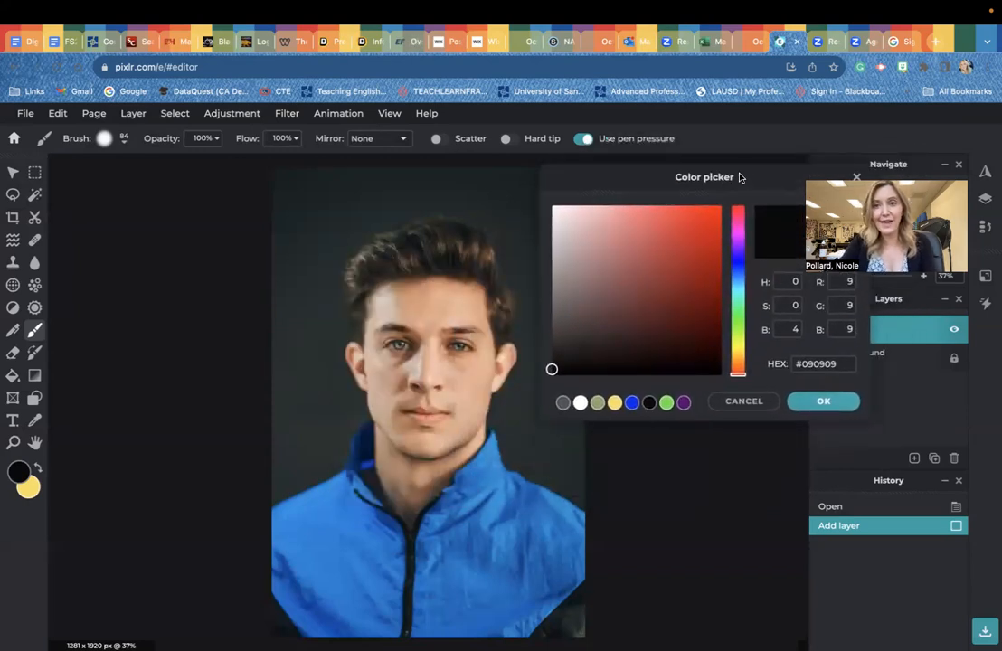
left_click_drag(914, 175, 913, 52)
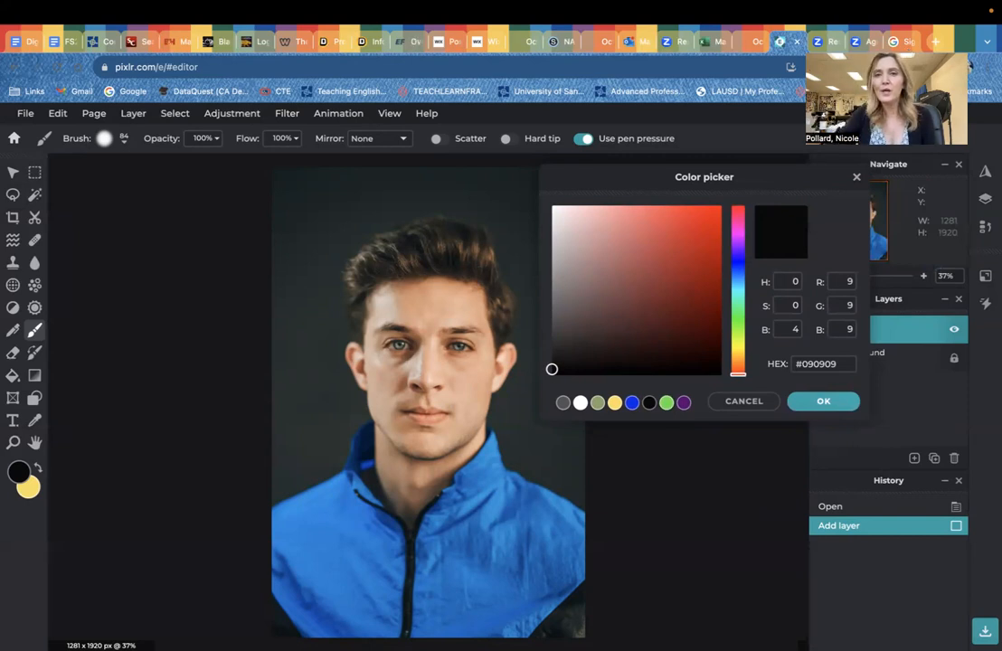
left_click(737, 314)
left_click_drag(708, 257, 703, 218)
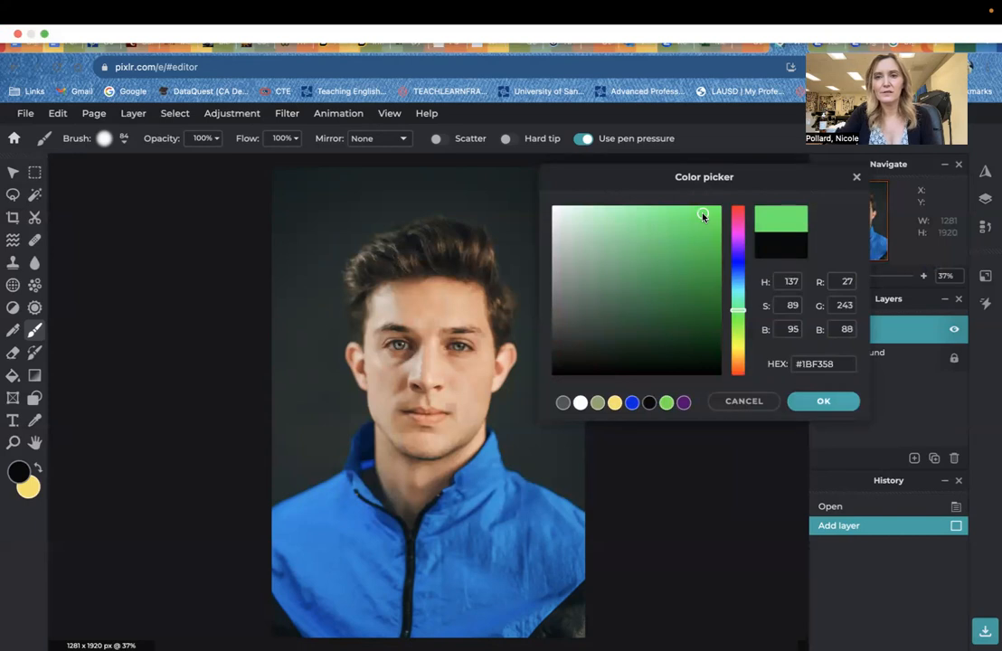
left_click(819, 401)
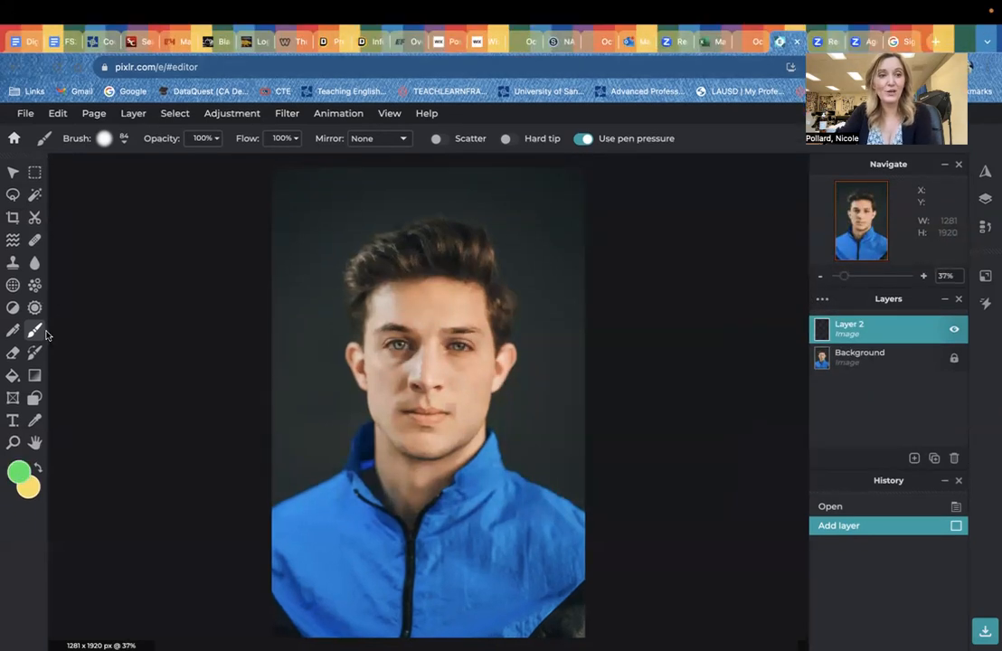
Step: Try enlarging the brush to 200 px
left_click(126, 142)
left_click(165, 187)
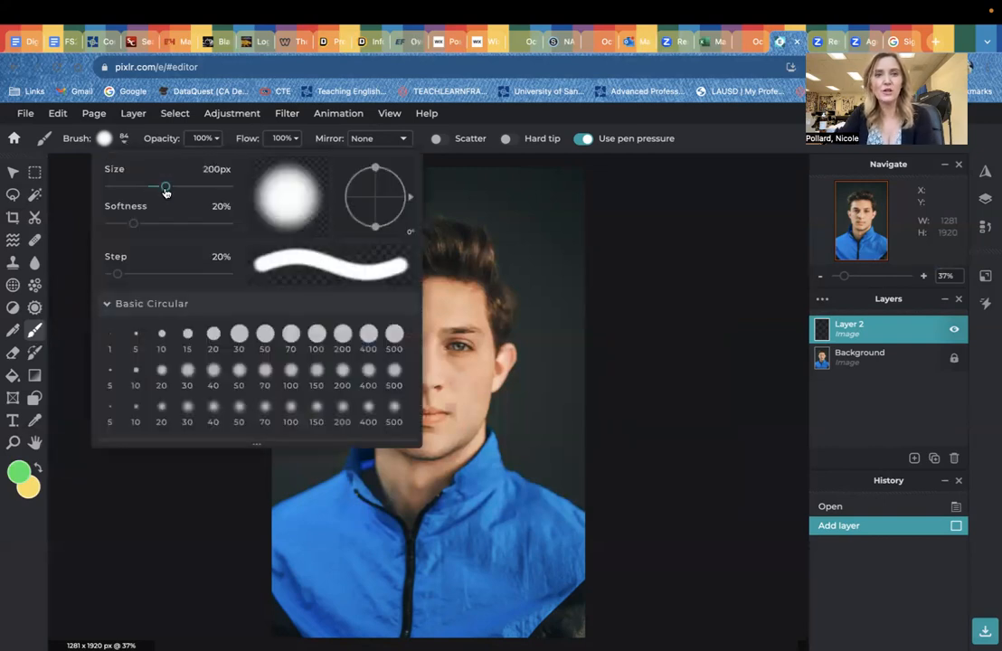
left_click(468, 326)
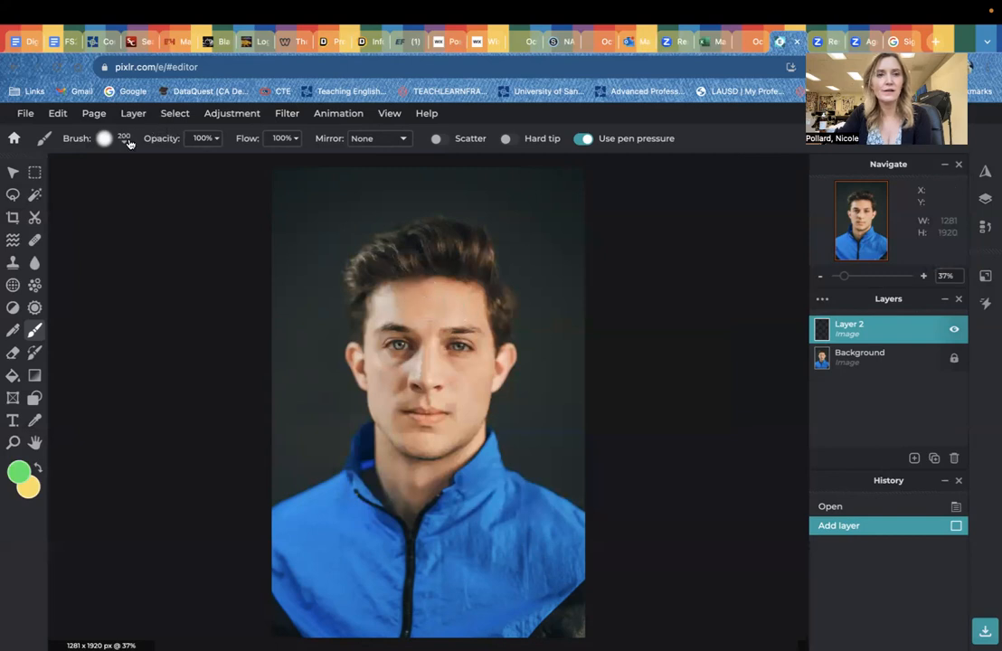
Step: Set the brush size to 80 px
left_click(124, 141)
left_click(149, 187)
left_click(463, 299)
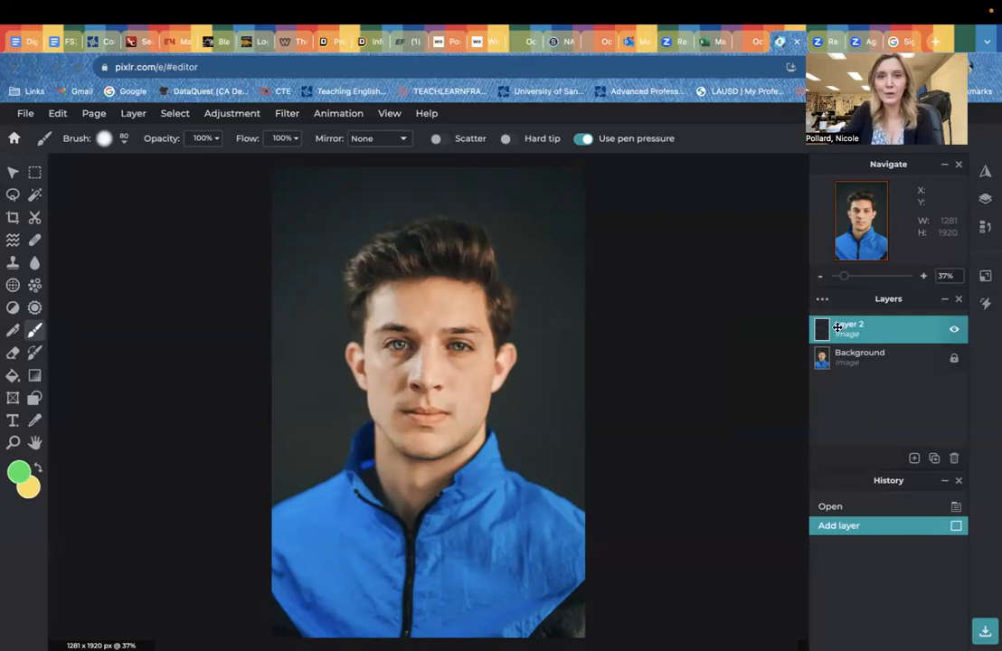
Step: Paint the man's face, ears and neck green on Layer 2, leaving the eyes and lips unpainted
mouse_move(423, 313)
left_mouse_down()
mouse_move(428, 359)
mouse_move(403, 317)
mouse_move(378, 326)
mouse_move(407, 329)
mouse_move(377, 334)
mouse_move(416, 334)
mouse_move(400, 303)
mouse_move(382, 311)
mouse_move(384, 287)
mouse_move(424, 303)
left_mouse_up()
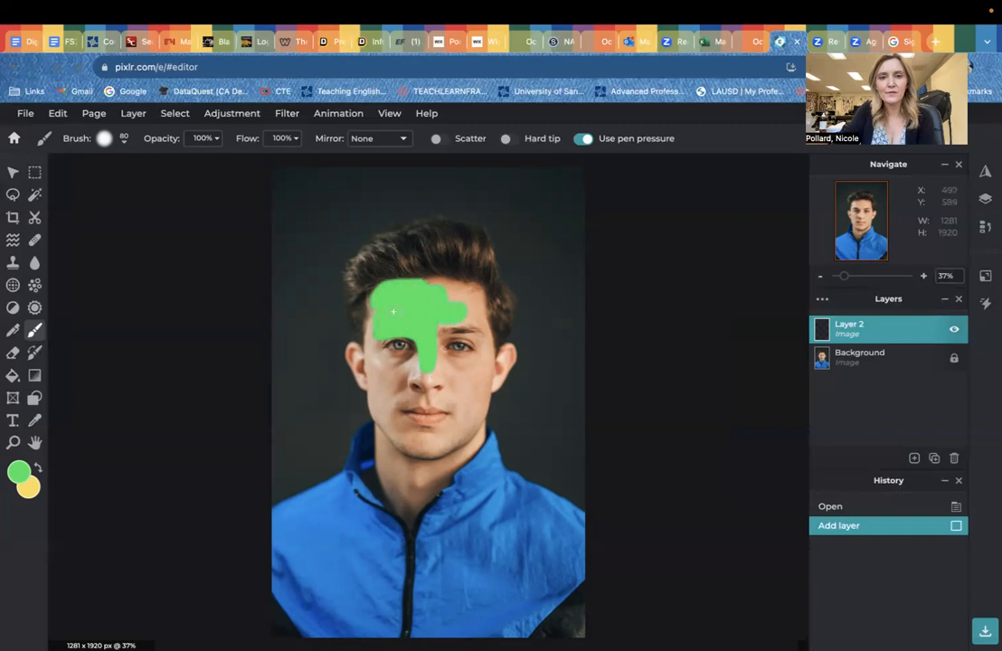
mouse_move(430, 351)
left_mouse_down()
mouse_move(451, 329)
mouse_move(482, 340)
mouse_move(466, 303)
mouse_move(481, 331)
mouse_move(451, 283)
left_mouse_up()
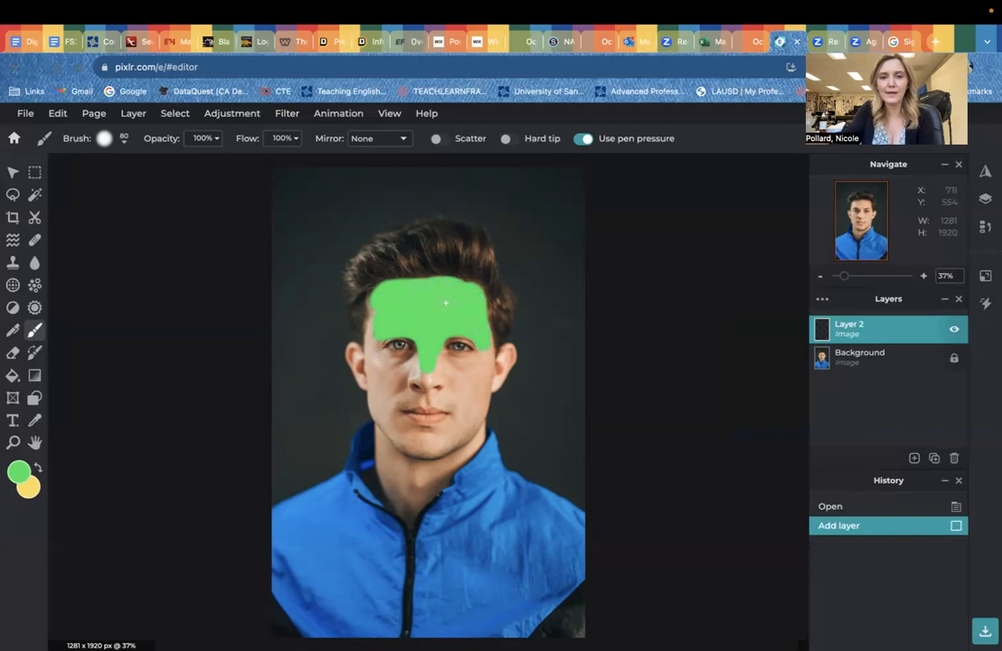
mouse_move(414, 368)
left_mouse_down()
mouse_move(452, 380)
mouse_move(398, 398)
mouse_move(457, 399)
mouse_move(392, 410)
mouse_move(408, 426)
mouse_move(469, 425)
mouse_move(407, 450)
mouse_move(402, 488)
mouse_move(389, 443)
mouse_move(389, 473)
mouse_move(385, 426)
mouse_move(387, 470)
mouse_move(365, 345)
mouse_move(380, 300)
mouse_move(369, 336)
left_mouse_up()
mouse_move(371, 381)
left_mouse_down()
mouse_move(356, 352)
mouse_move(415, 364)
mouse_move(391, 364)
mouse_move(373, 355)
mouse_move(420, 356)
mouse_move(404, 363)
mouse_move(383, 403)
mouse_move(380, 384)
mouse_move(426, 386)
mouse_move(395, 390)
mouse_move(407, 499)
left_mouse_up()
mouse_move(402, 489)
left_mouse_down()
mouse_move(410, 524)
mouse_move(383, 468)
mouse_move(397, 492)
mouse_move(423, 470)
mouse_move(415, 514)
mouse_move(433, 459)
left_mouse_up()
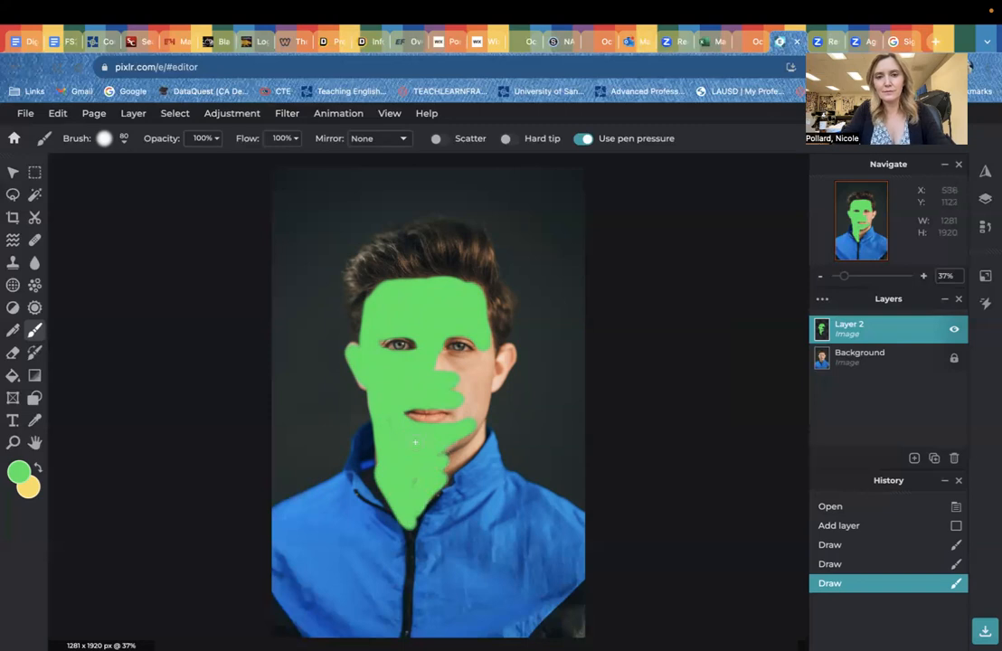
mouse_move(457, 458)
left_mouse_down()
mouse_move(486, 426)
mouse_move(439, 455)
left_mouse_up()
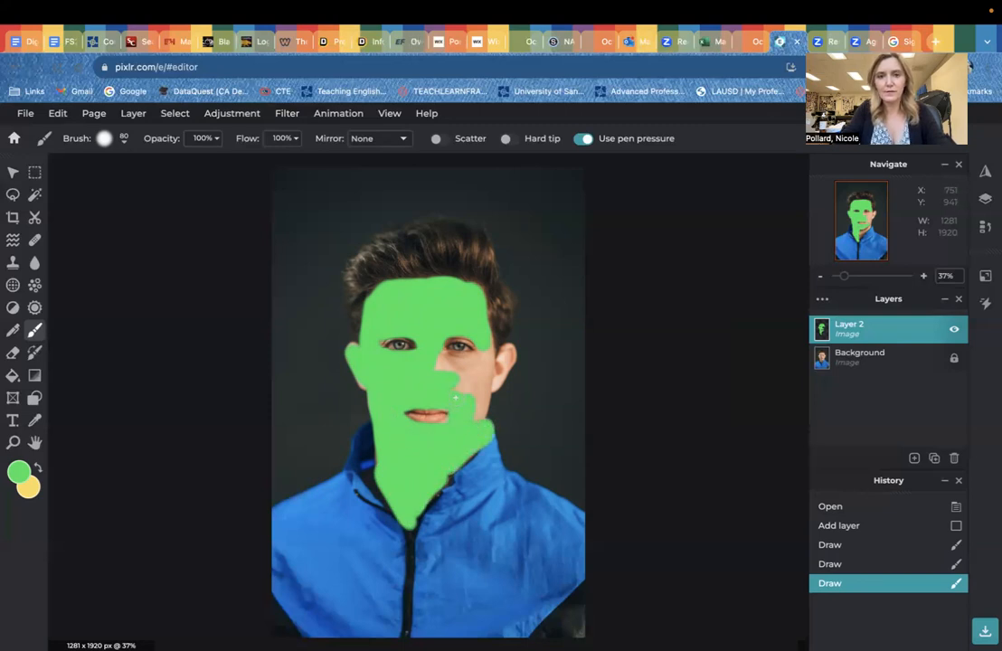
left_click_drag(486, 356, 477, 423)
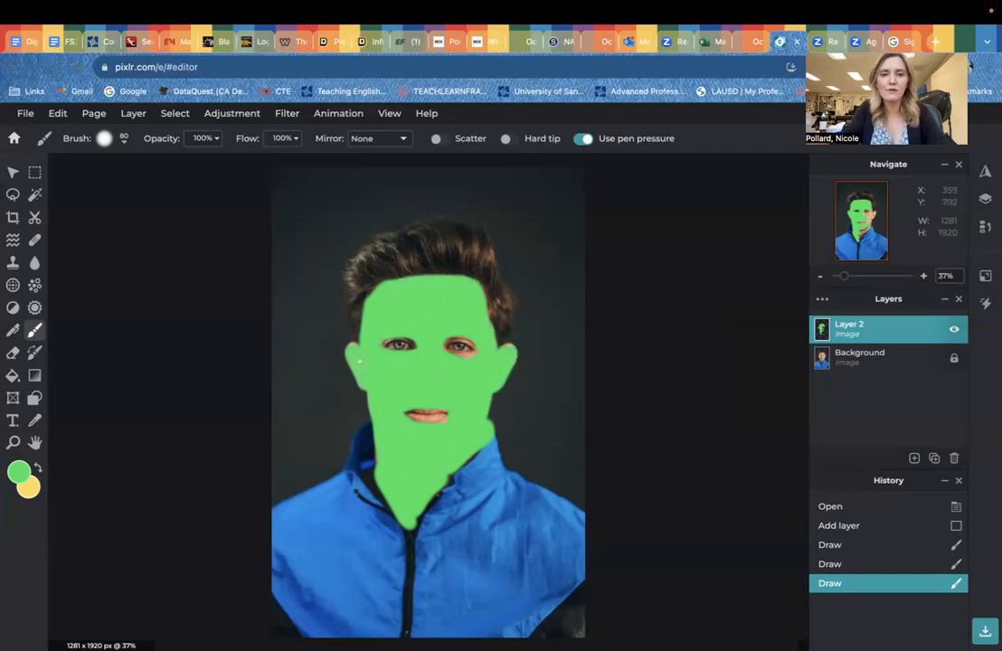
left_click(351, 349)
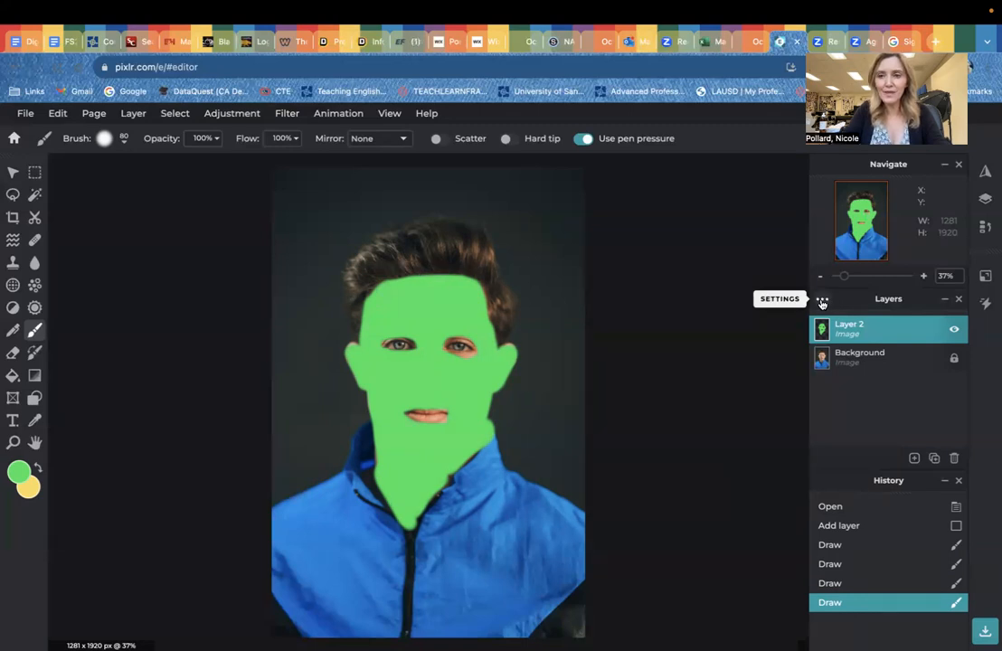
Step: Set Layer 2's blend mode to Overlay and fill the unpainted skin beneath the eye on the image's right side
left_click(820, 302)
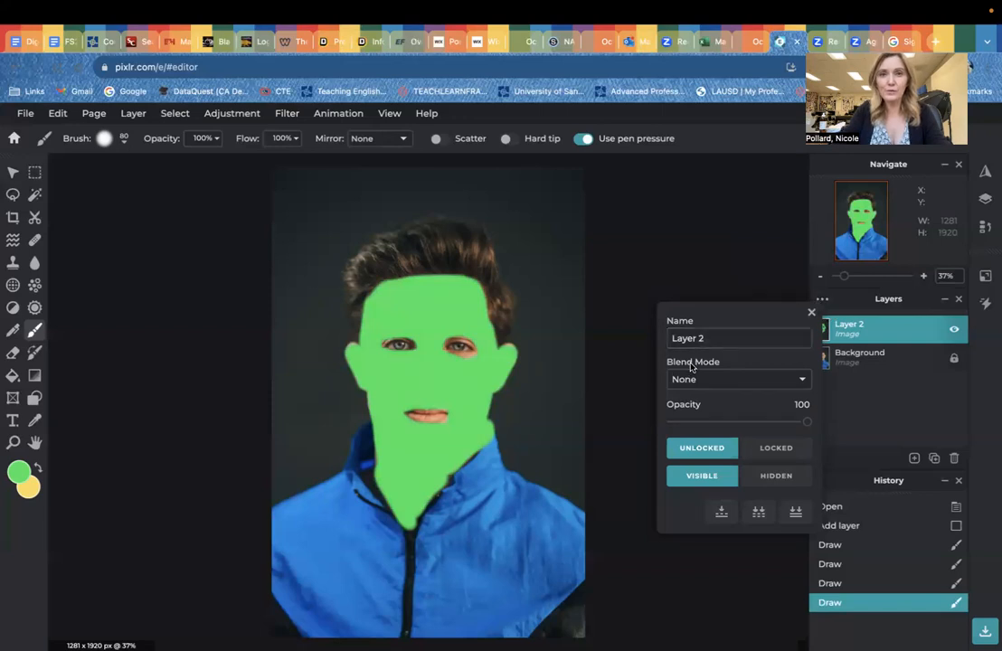
left_click(689, 380)
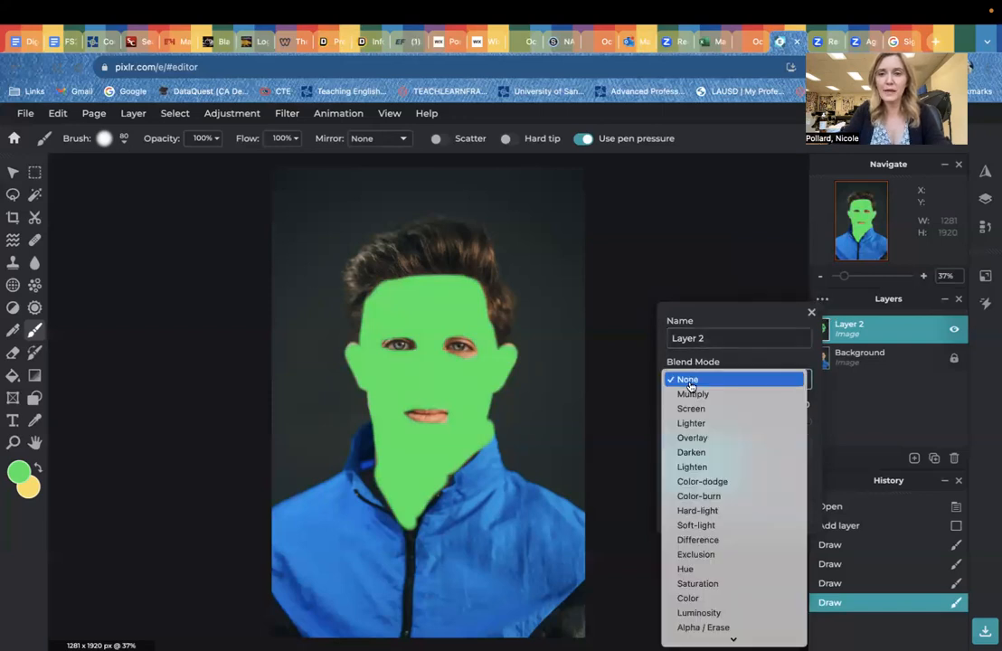
left_click(692, 439)
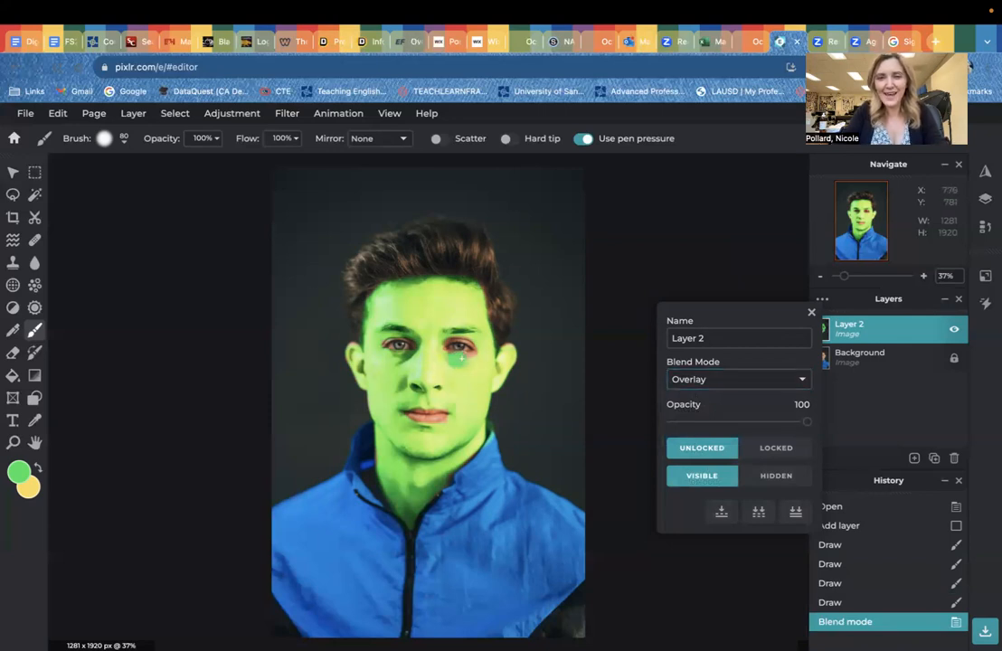
left_click(476, 357)
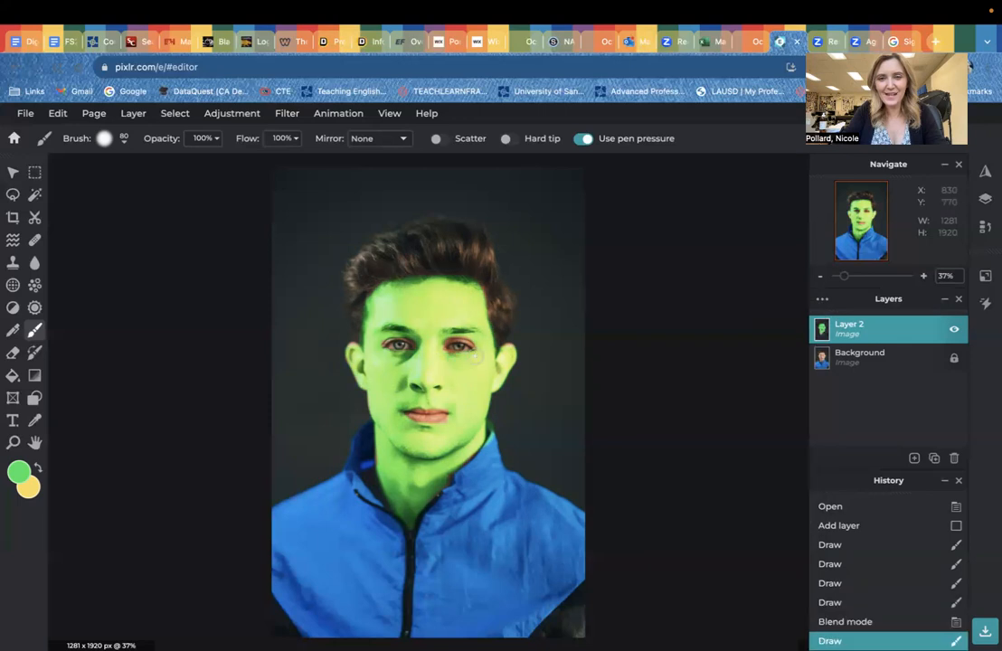
Step: Lower Layer 2's opacity to 39
left_click(822, 298)
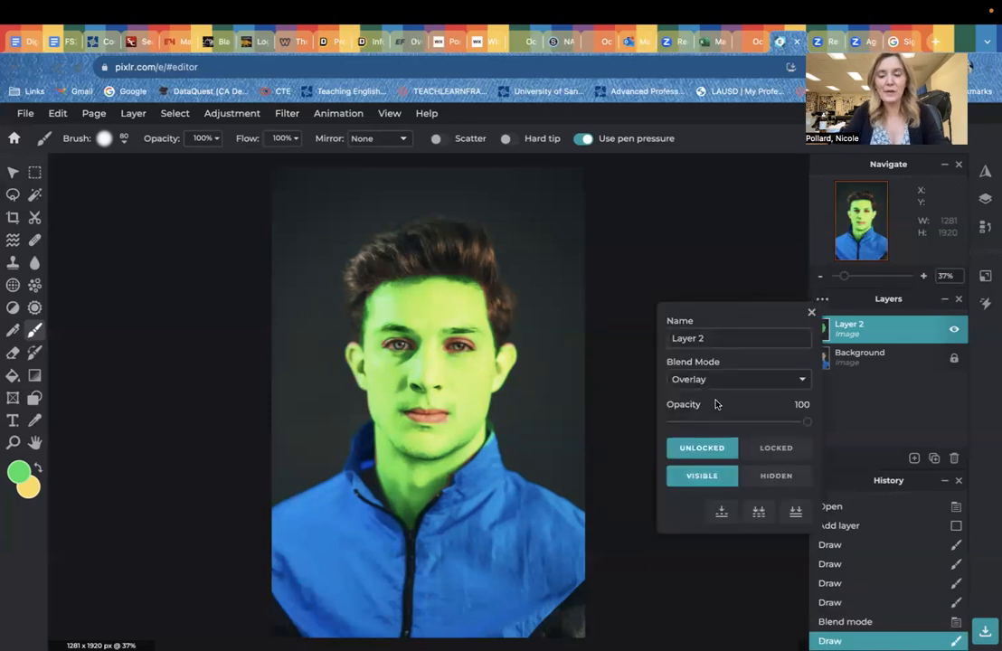
left_click_drag(736, 421, 725, 423)
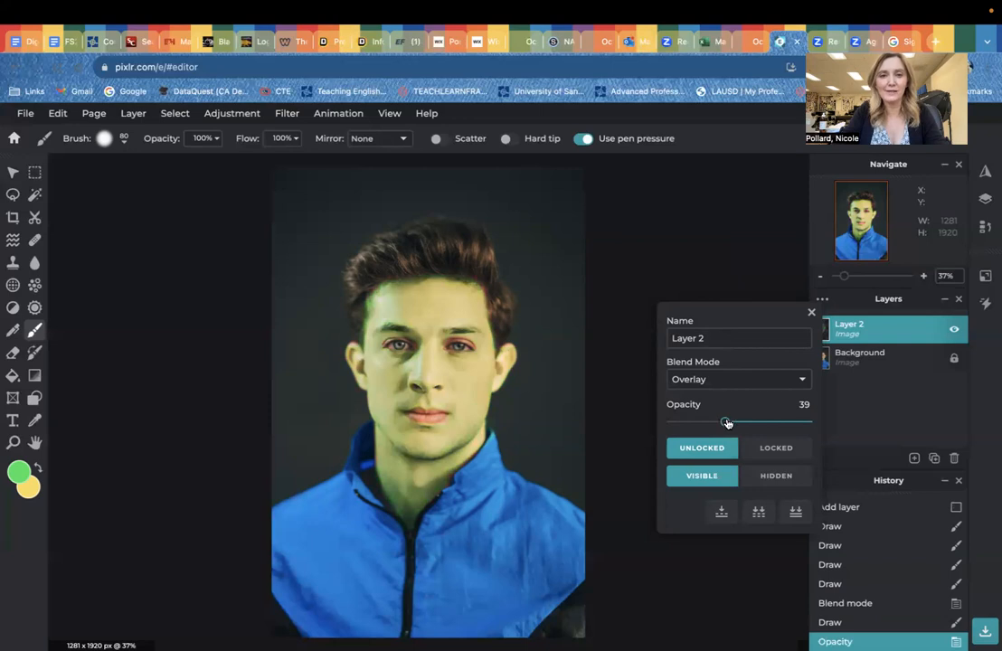
Step: Touch up the green paint around both eyes and on the ear at the image's left side
mouse_move(481, 342)
left_mouse_down()
mouse_move(444, 334)
mouse_move(368, 353)
left_mouse_up()
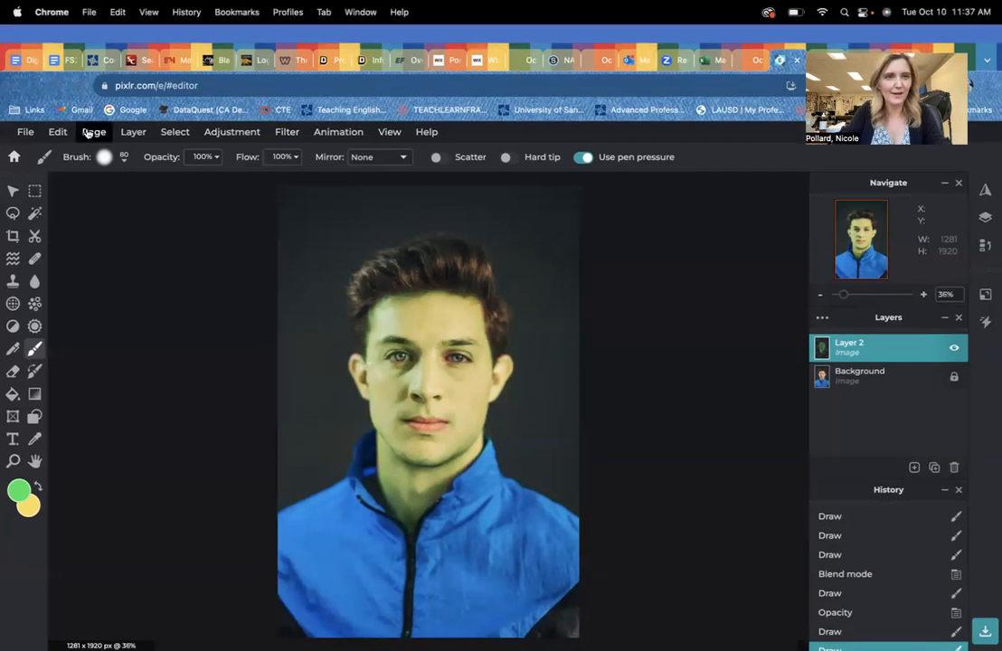
left_click(57, 113)
left_click(59, 136)
mouse_move(380, 342)
left_mouse_down()
mouse_move(399, 333)
mouse_move(446, 341)
left_mouse_up()
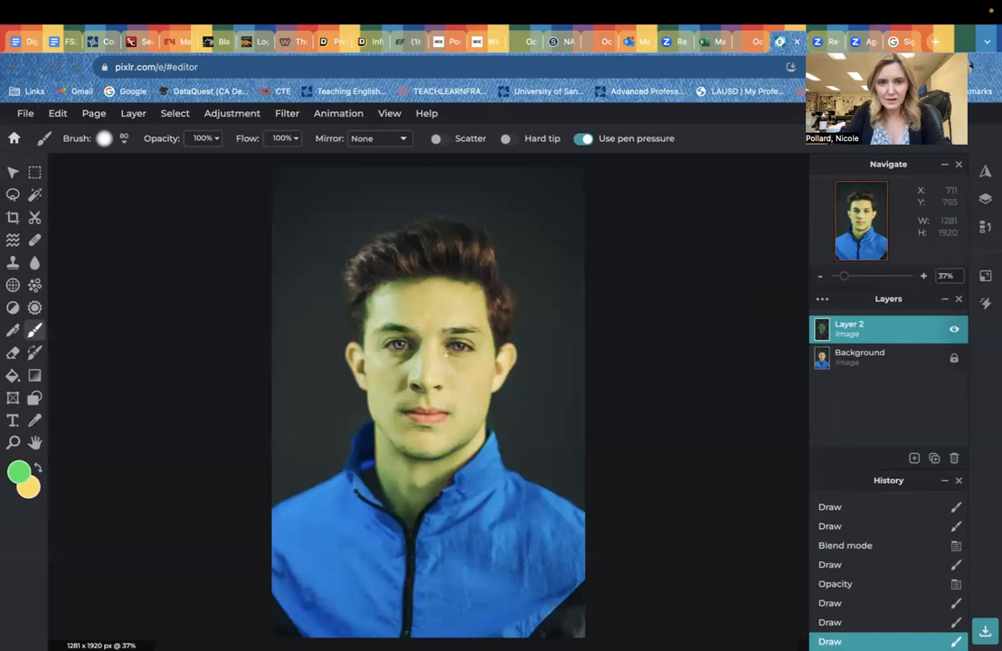
left_click(452, 354)
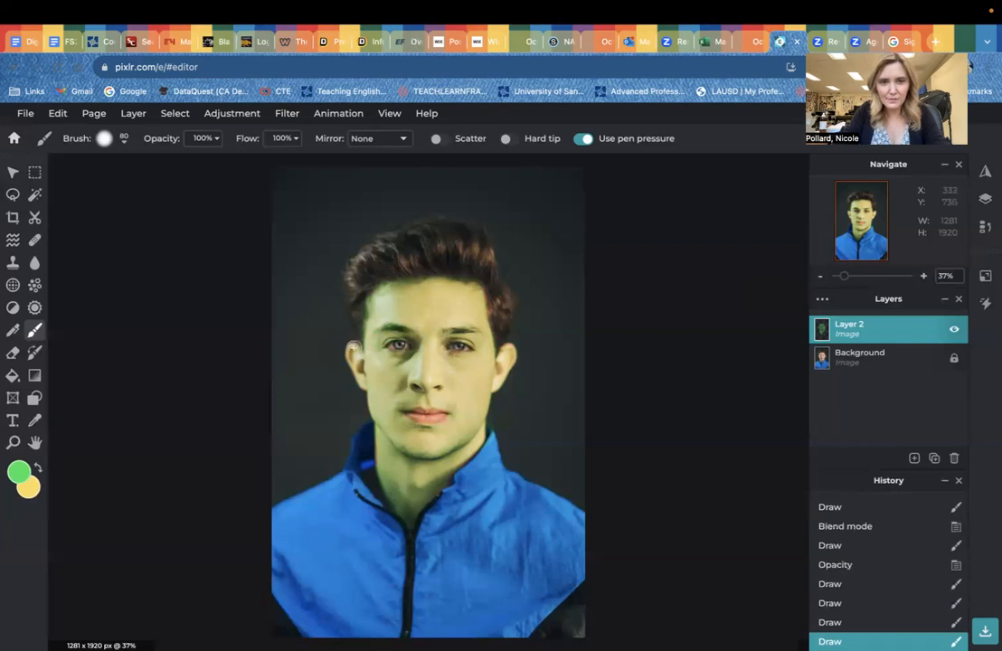
left_click(350, 353)
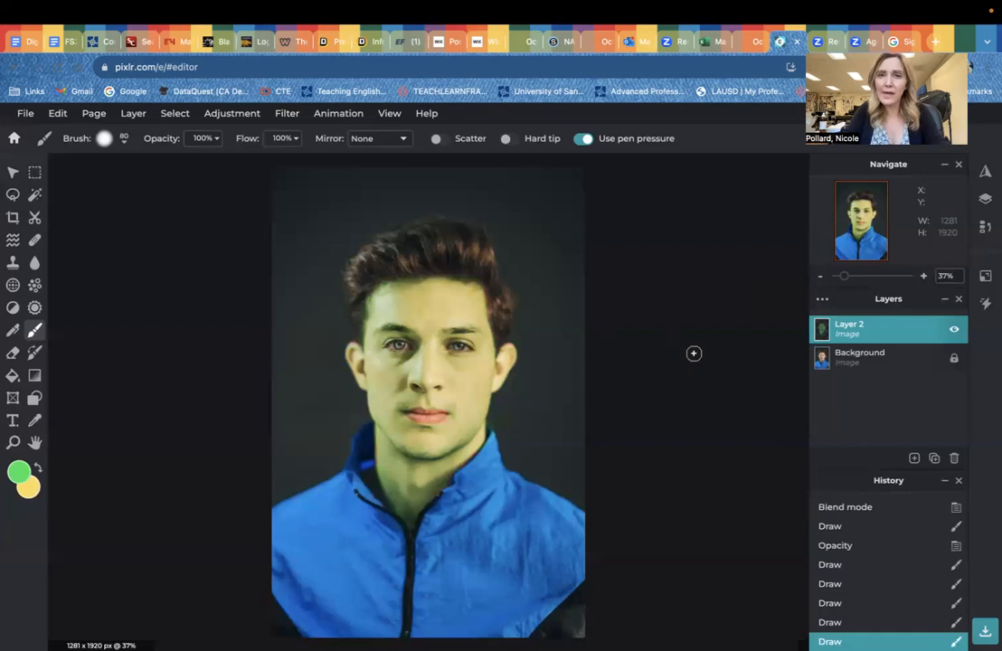
Step: Raise Layer 2's opacity to 100
left_click(822, 298)
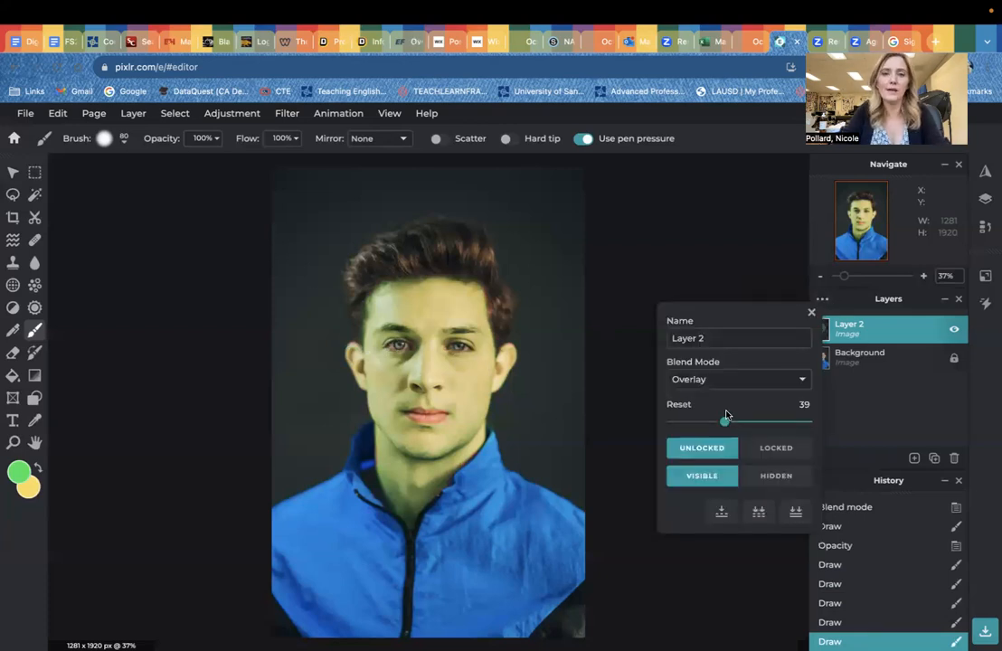
left_click_drag(725, 420, 812, 436)
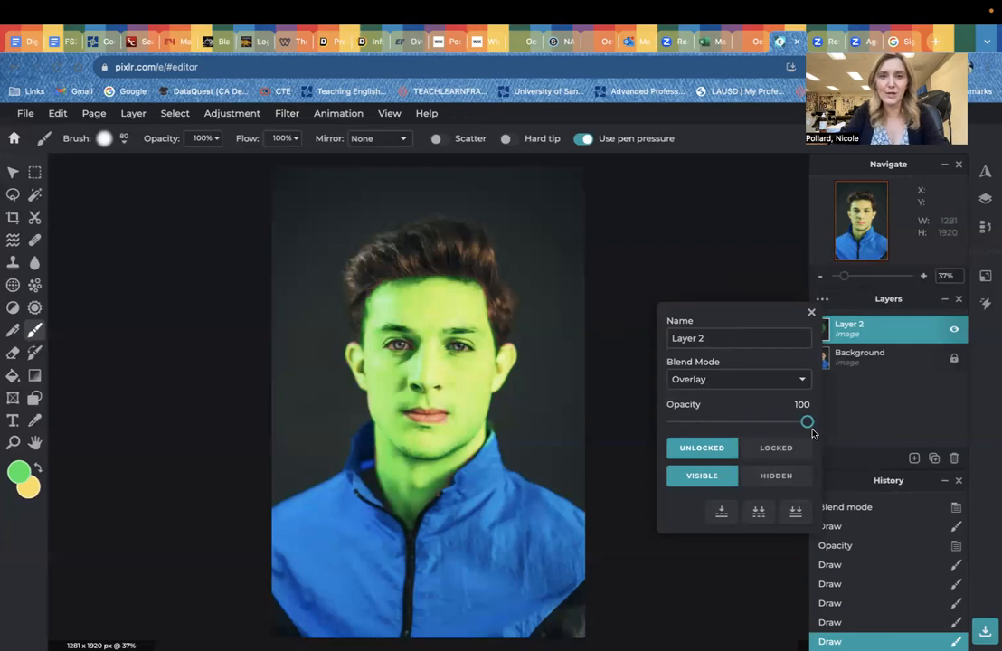
Step: Lower Layer 2's opacity to 37 to soften the green skin tint
left_click_drag(813, 436, 723, 423)
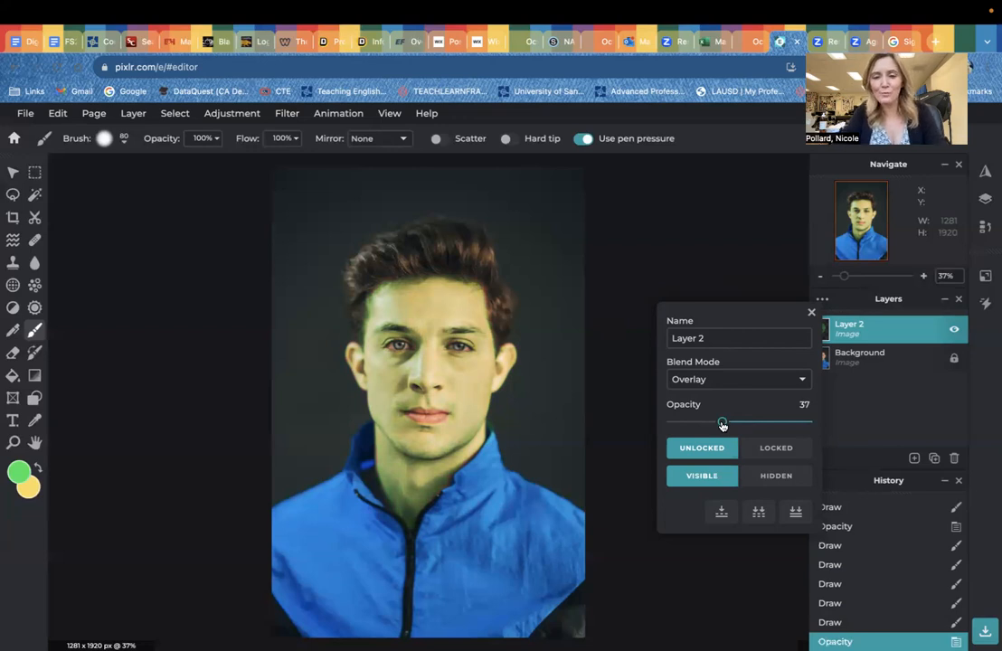
left_click(811, 312)
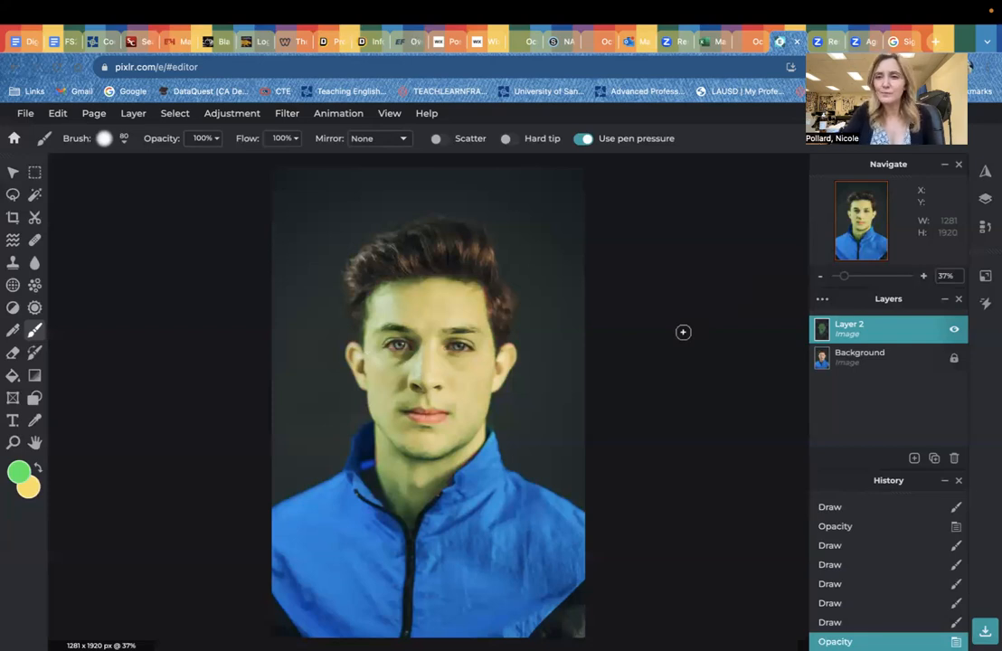
Step: Add an empty layer above Layer 2 and set the foreground colour to bright magenta
left_click(914, 458)
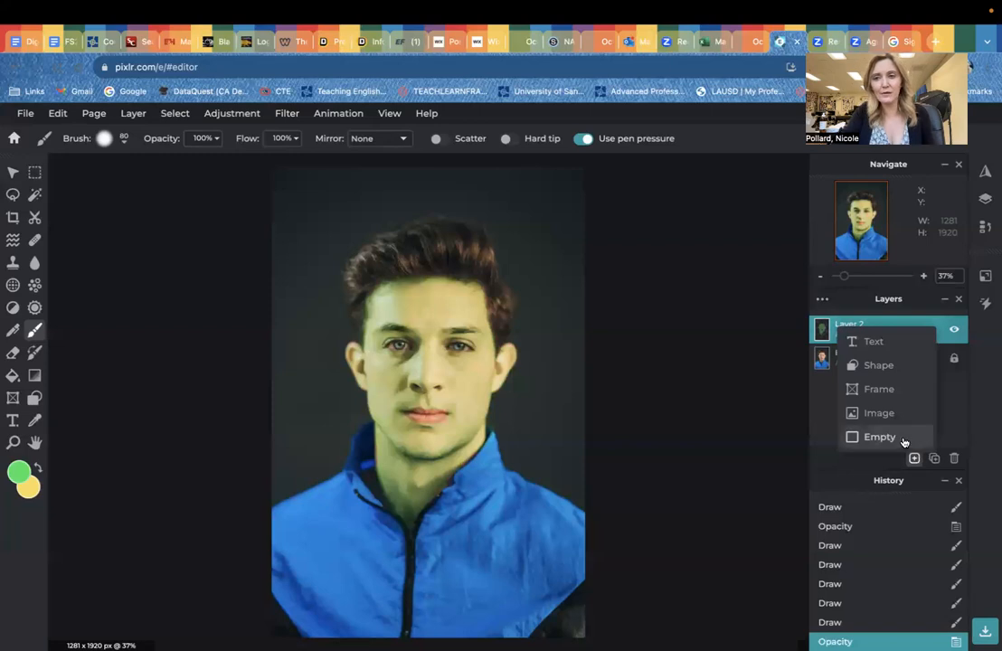
left_click(902, 438)
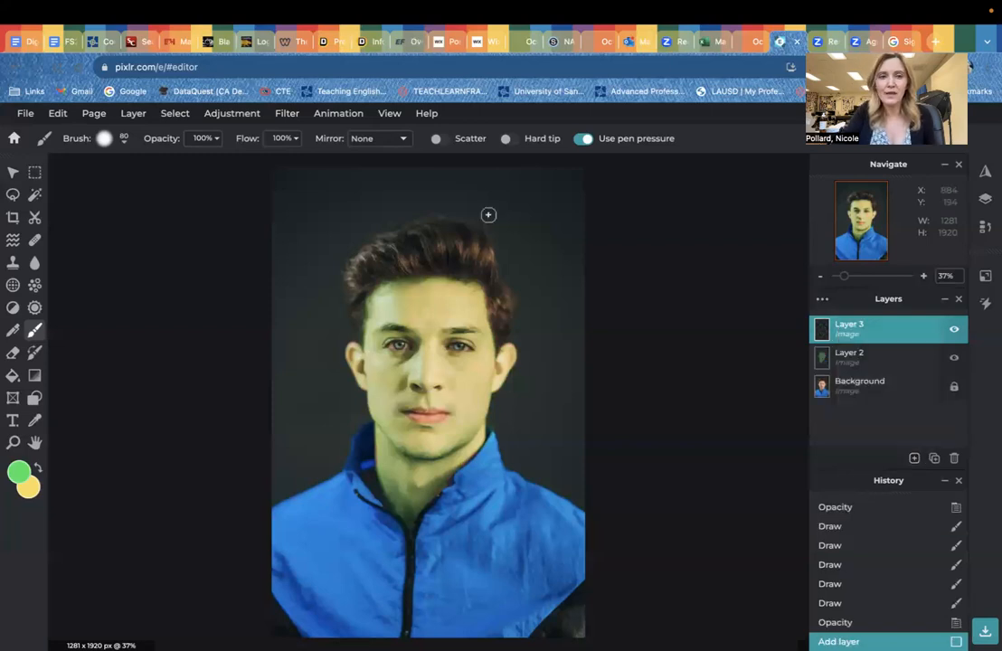
left_click(20, 470)
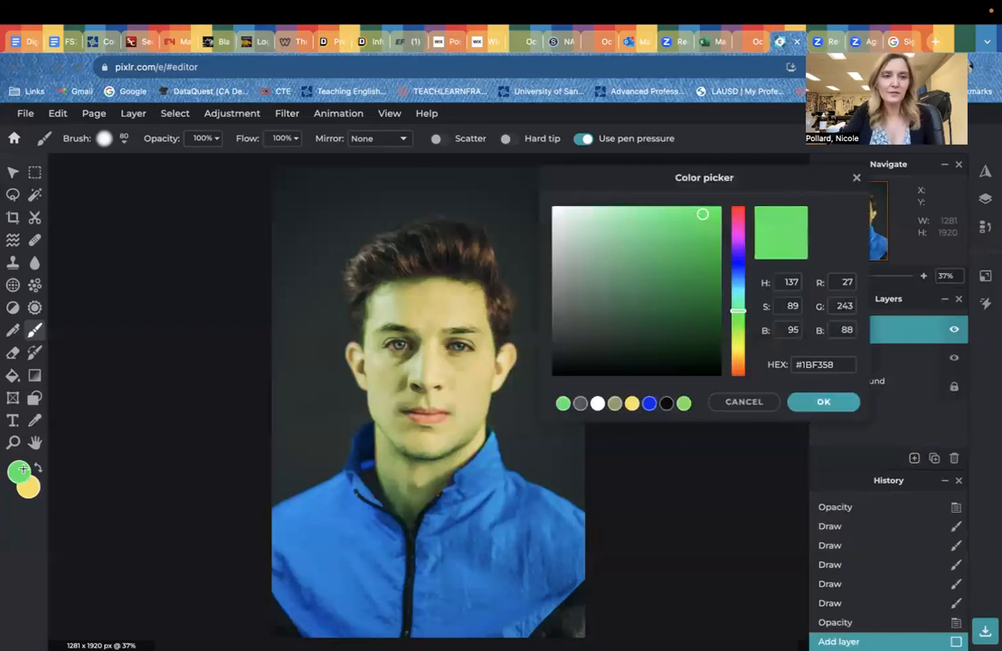
left_click(738, 237)
left_click(712, 216)
left_click(800, 402)
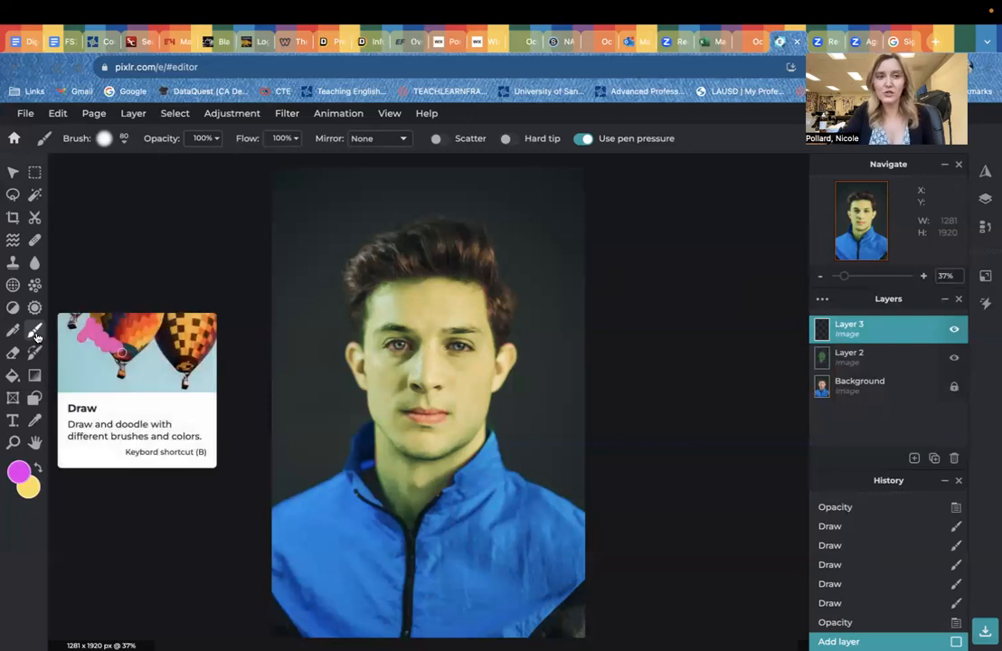
Step: Set the brush size to 125 px and paint magenta over all of the man's hair on Layer 3
left_click(107, 137)
left_click(169, 188)
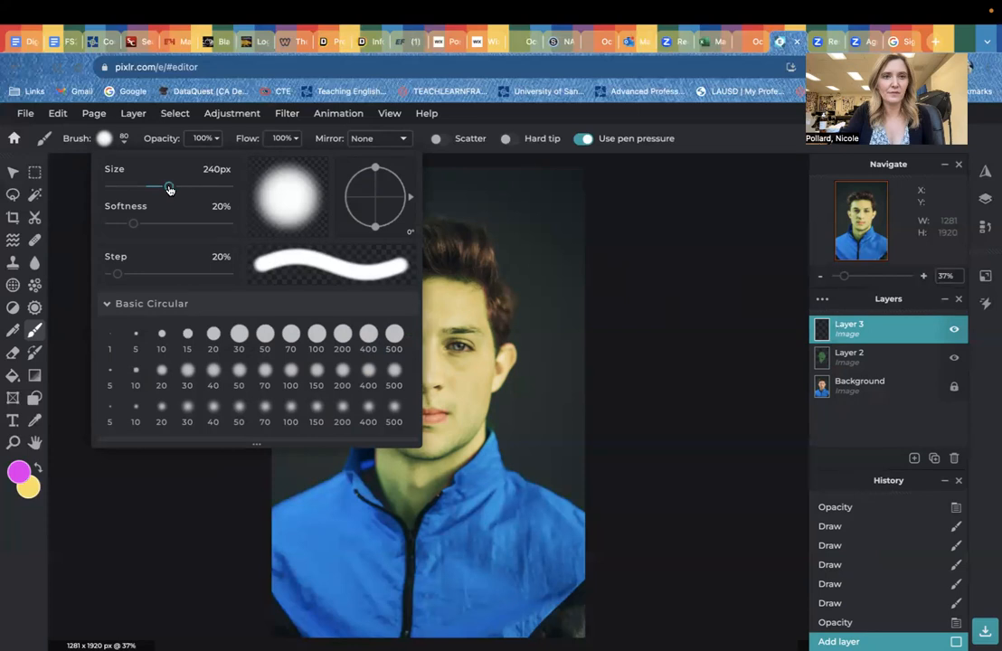
left_click(454, 240)
mouse_move(410, 244)
left_mouse_down()
mouse_move(467, 267)
mouse_move(473, 255)
mouse_move(431, 245)
mouse_move(439, 235)
mouse_move(375, 244)
mouse_move(356, 276)
mouse_move(355, 326)
mouse_move(373, 281)
mouse_move(407, 265)
mouse_move(417, 267)
mouse_move(394, 271)
mouse_move(455, 267)
mouse_move(484, 280)
mouse_move(503, 339)
mouse_move(493, 276)
mouse_move(448, 235)
mouse_move(472, 238)
mouse_move(489, 264)
mouse_move(448, 264)
left_mouse_up()
left_click_drag(358, 329, 357, 310)
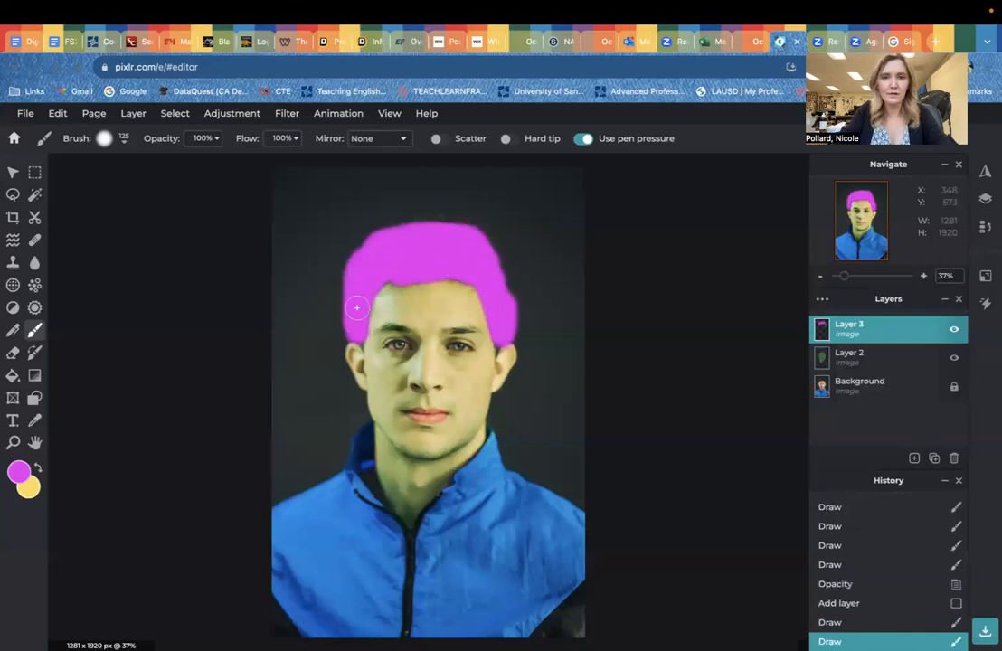
Step: Set Layer 3's blend mode to Overlay and its opacity to 41
left_click(822, 301)
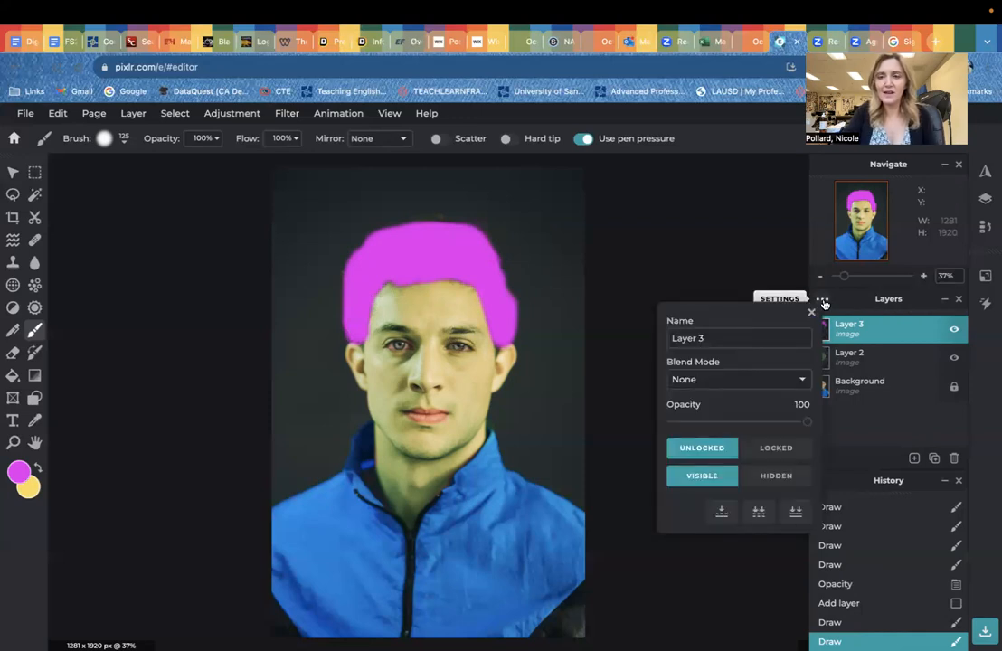
left_click(738, 380)
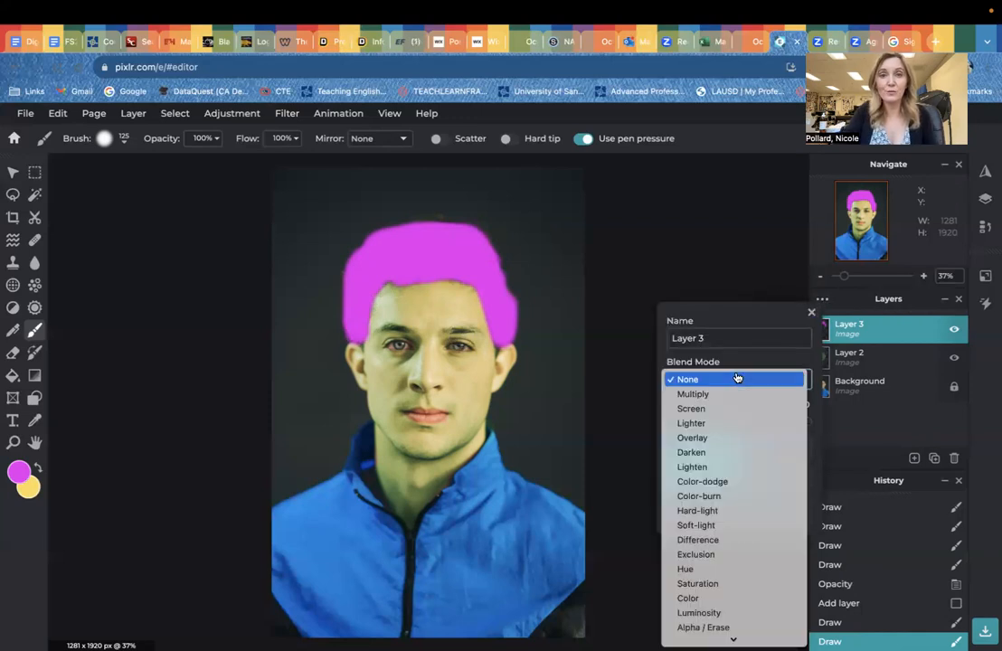
left_click(710, 439)
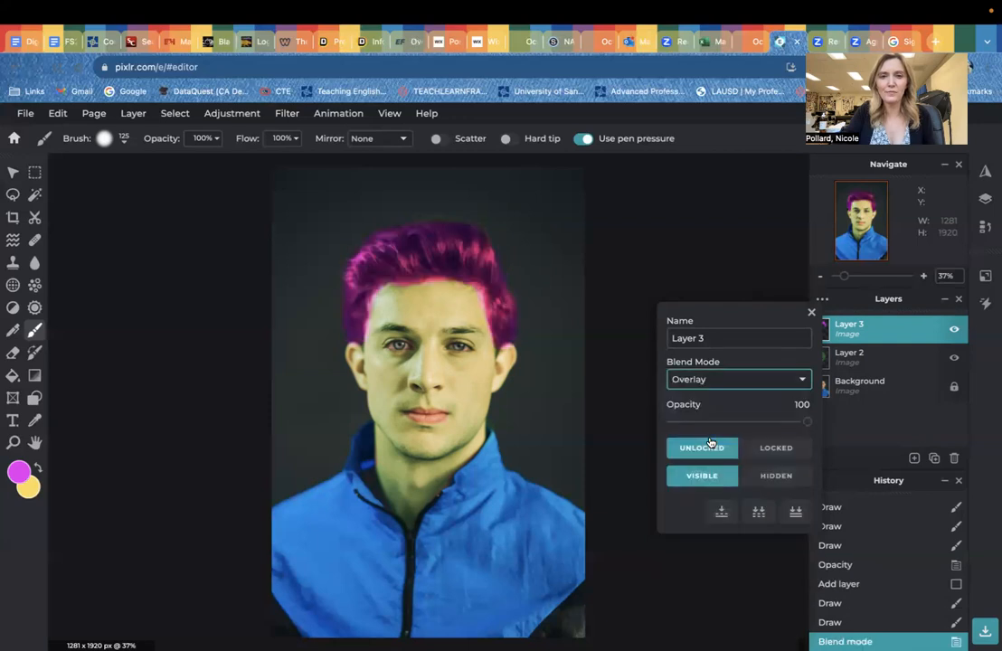
left_click(727, 422)
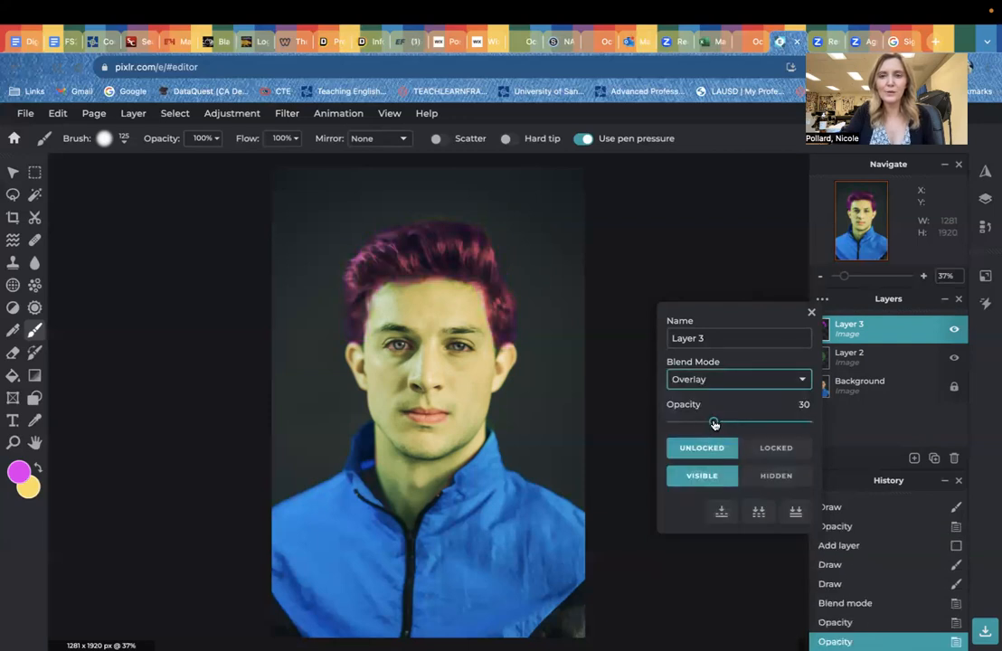
left_click(717, 424)
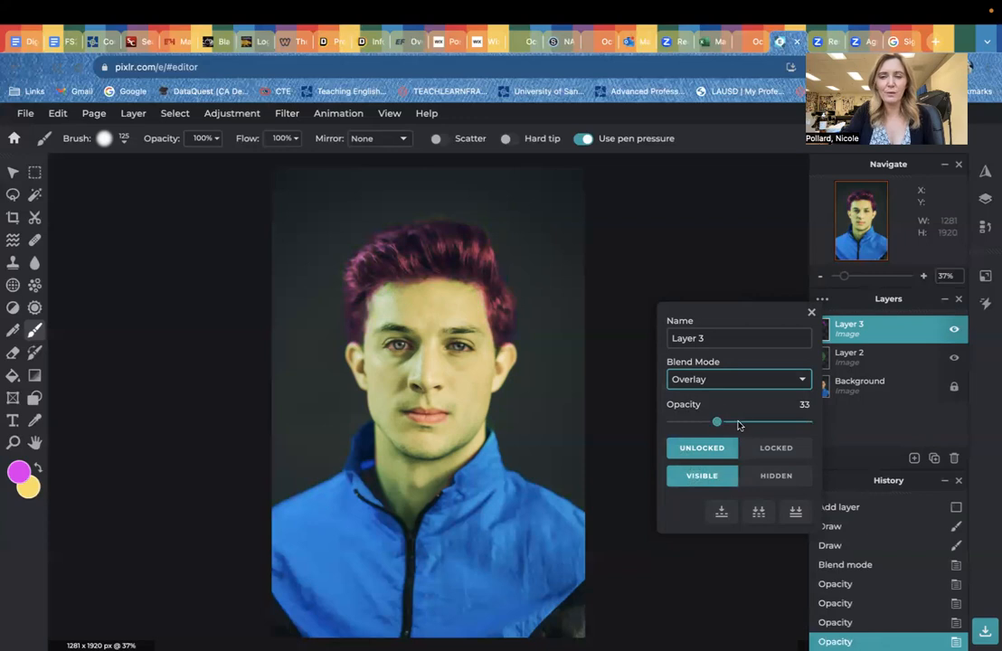
left_click(740, 423)
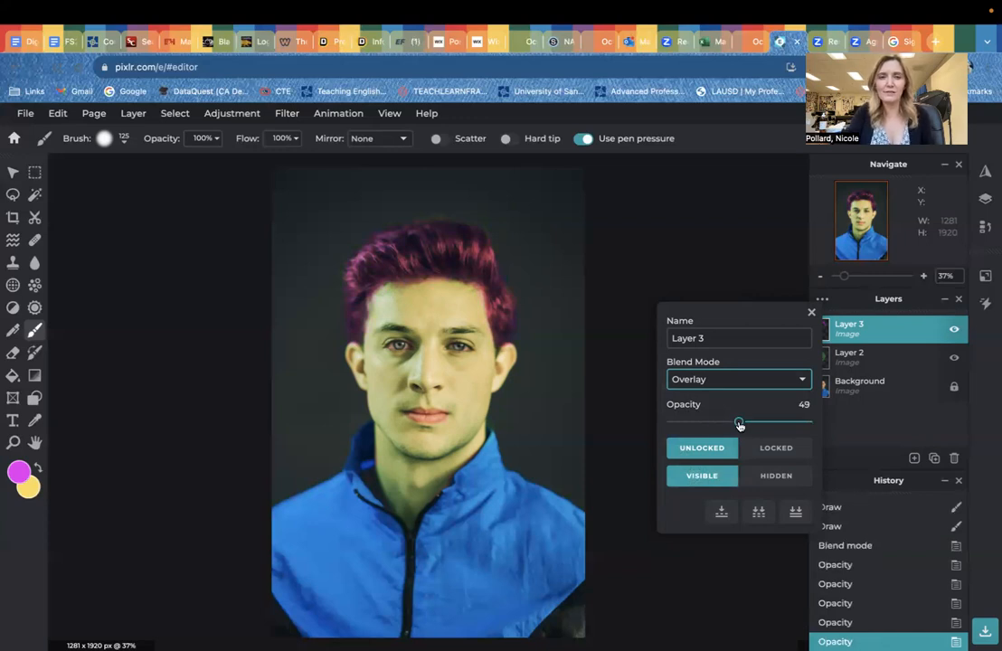
left_click_drag(736, 425, 728, 422)
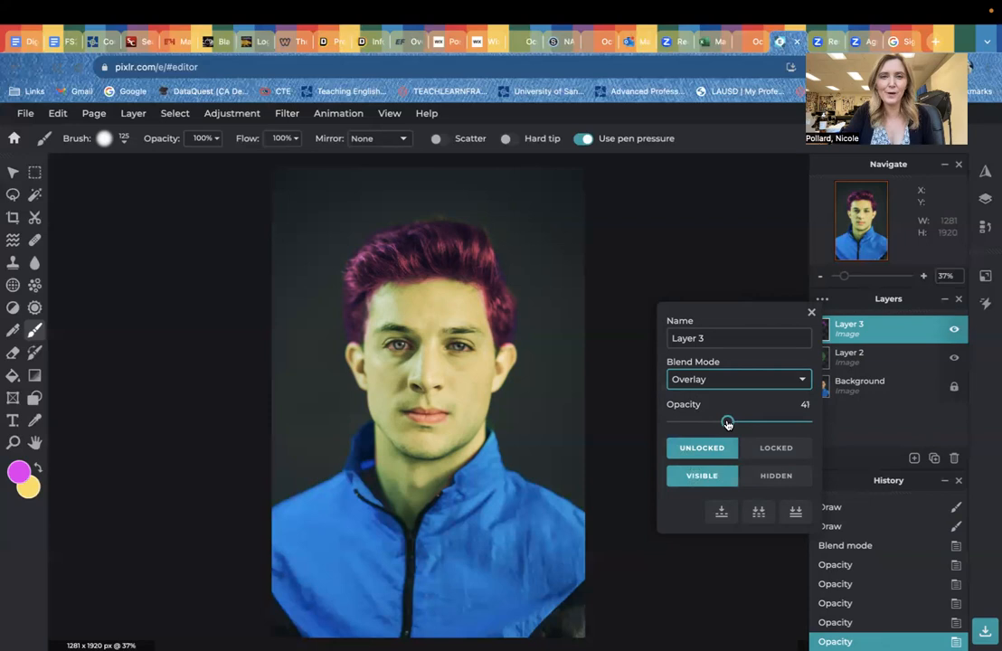
left_click(810, 314)
Step: Add an empty layer above Layer 3 and set the foreground colour to light blue #09CDF0
left_click_drag(847, 284, 868, 280)
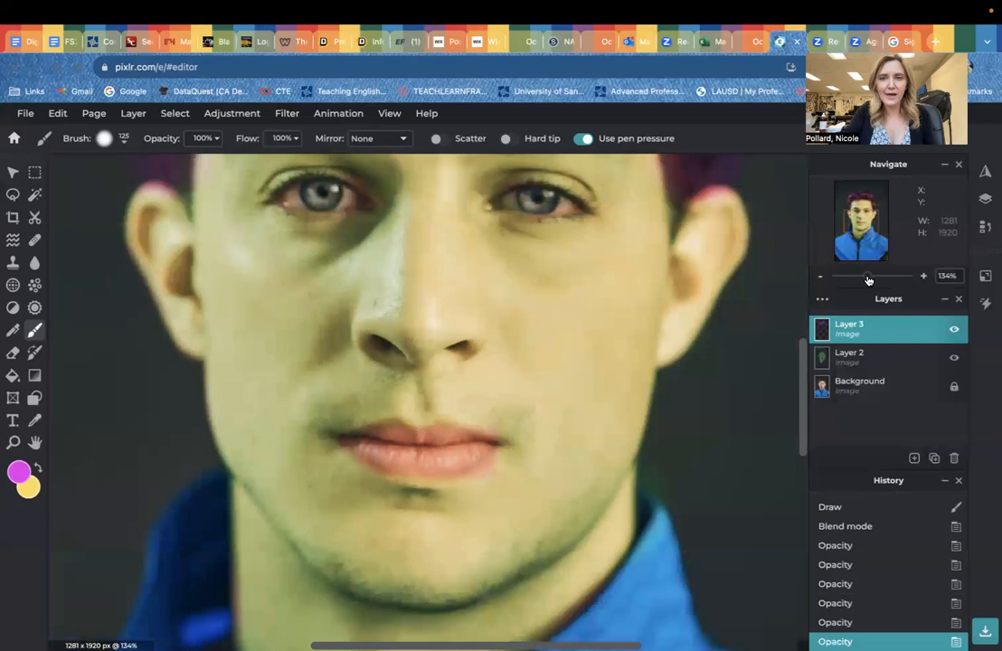
left_click_drag(804, 369, 803, 339)
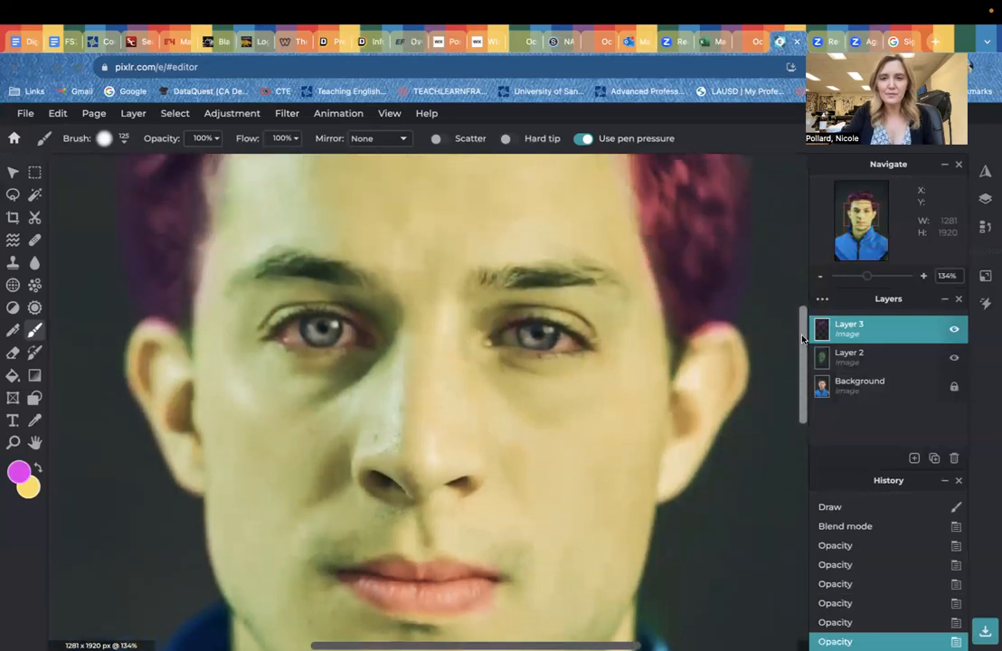
left_click(915, 458)
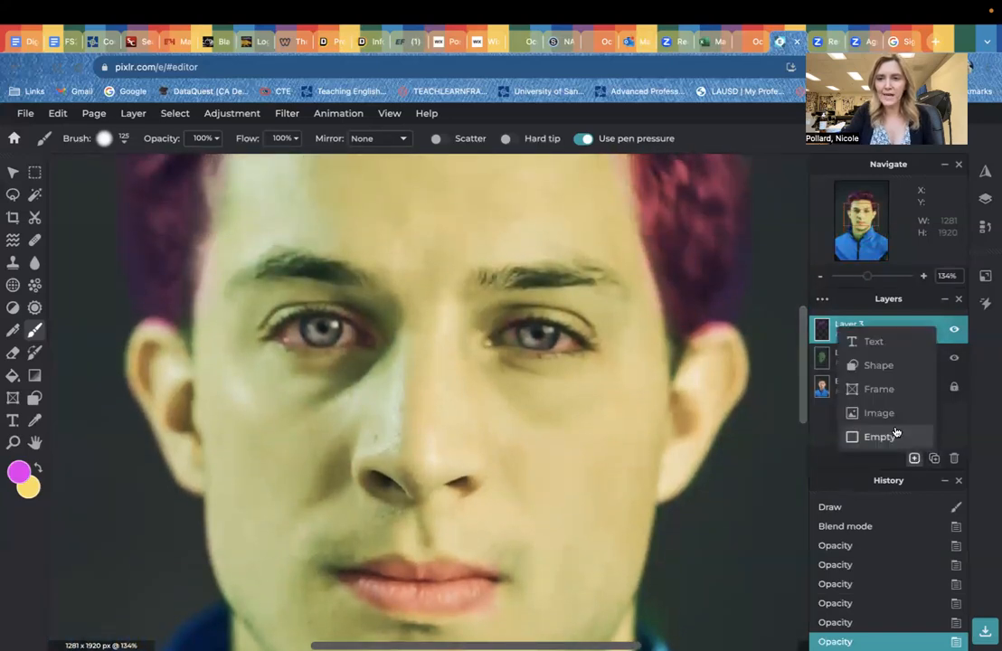
left_click(894, 438)
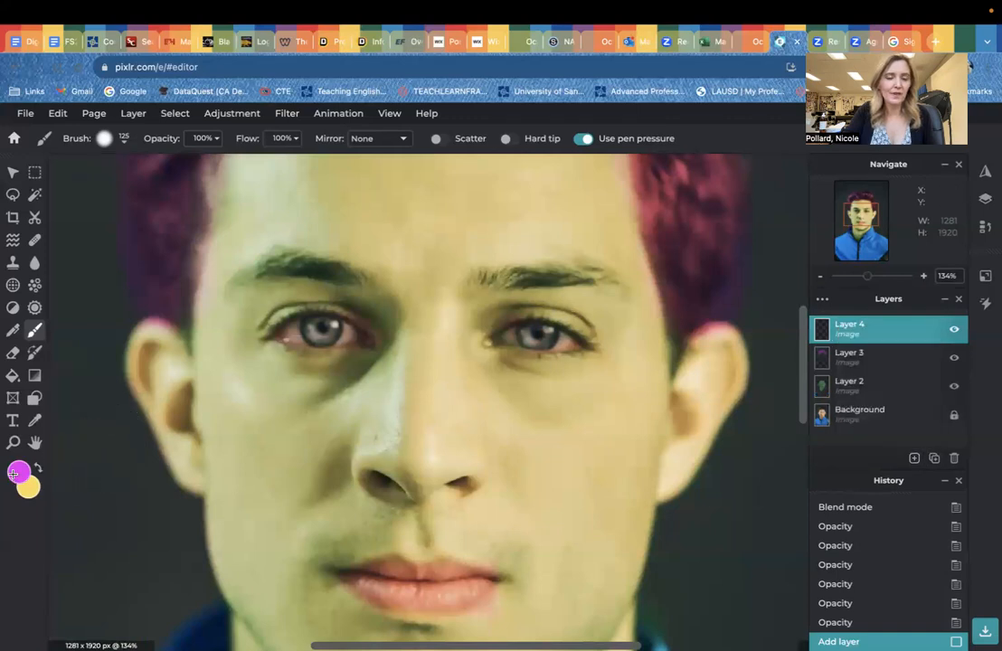
left_click(14, 473)
left_click(738, 282)
left_click(739, 298)
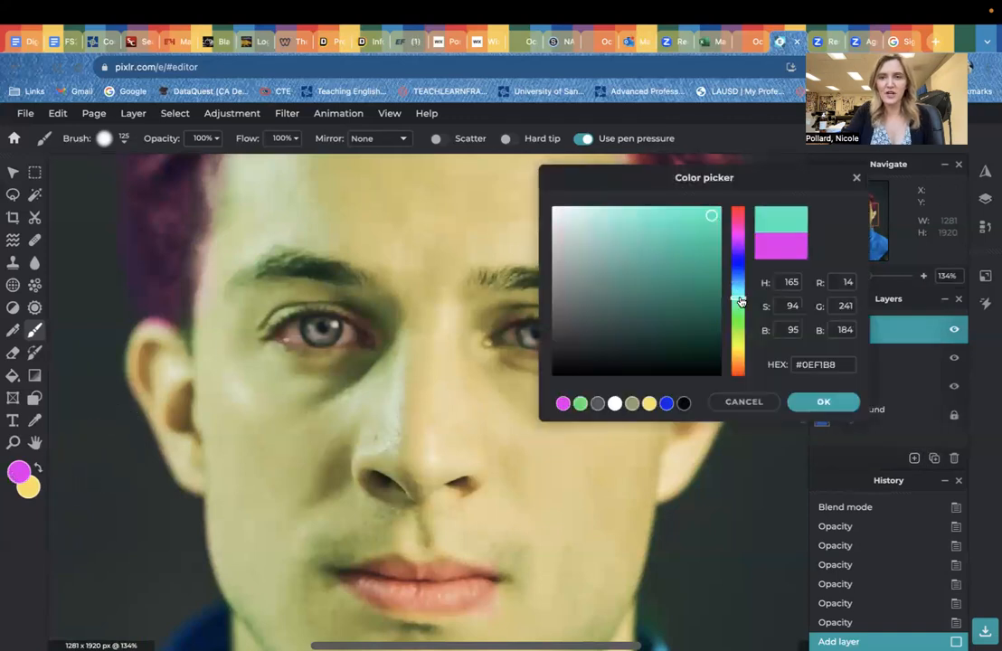
left_click(739, 287)
left_click(715, 217)
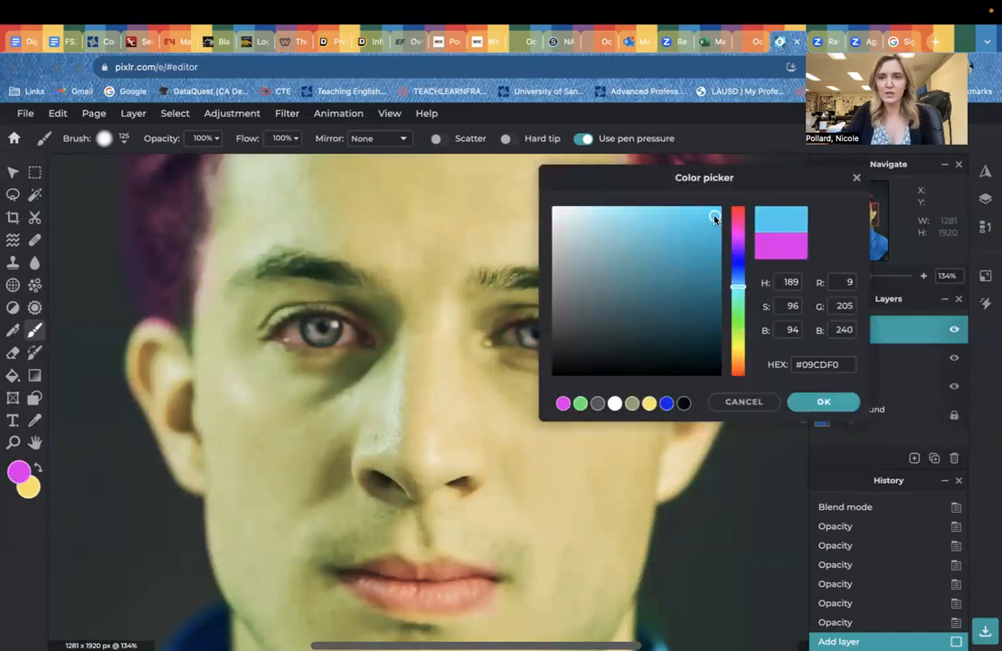
left_click(822, 402)
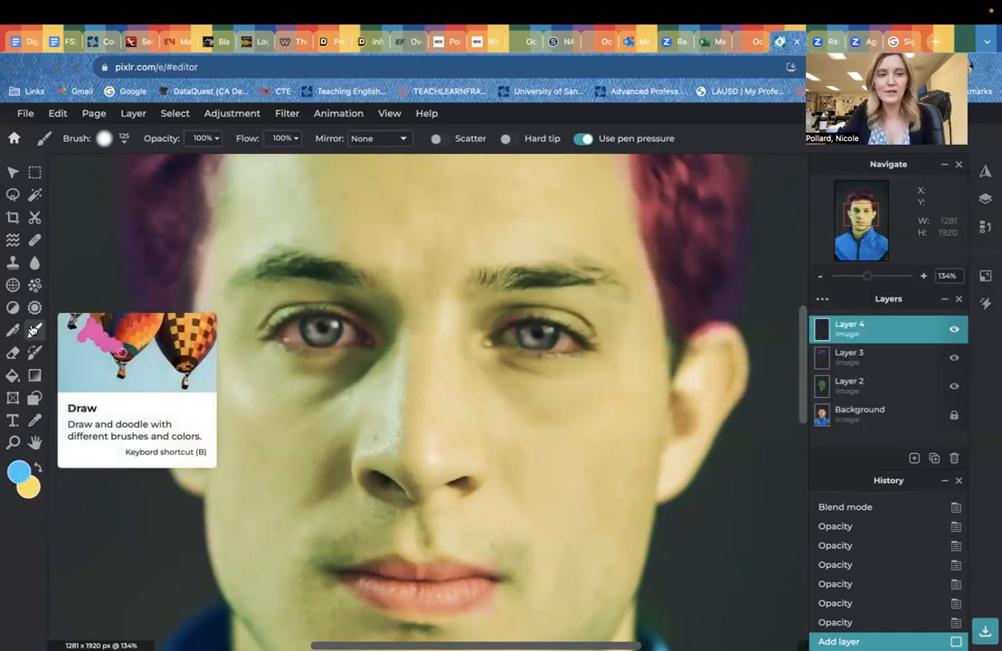
Step: Set the brush size to 34 px and paint both irises light blue on Layer 4
left_click(125, 141)
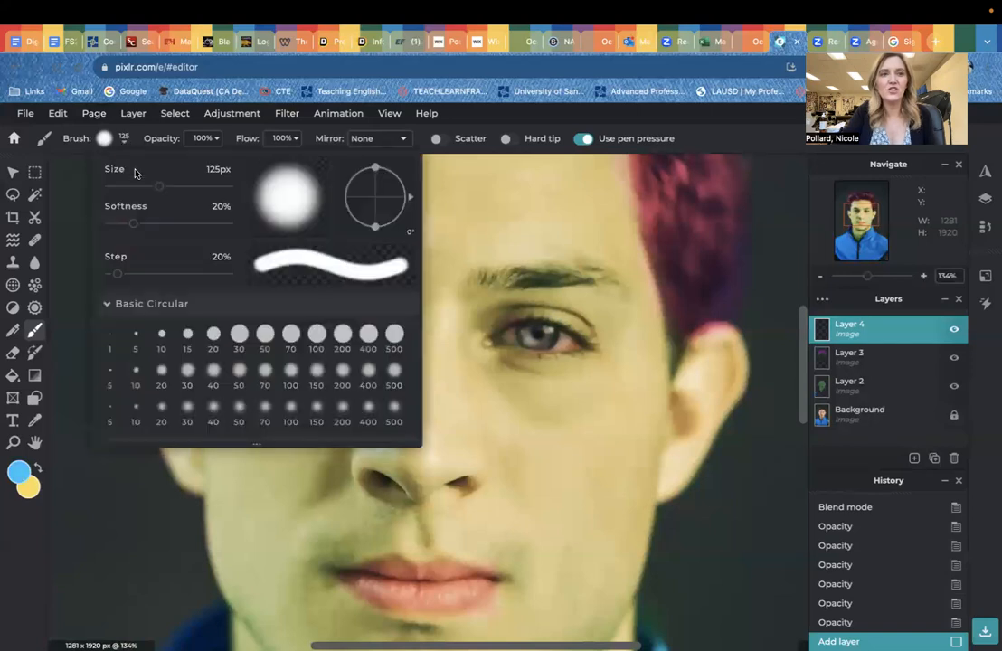
left_click(532, 335)
left_click_drag(528, 333, 539, 332)
left_click_drag(307, 323, 330, 325)
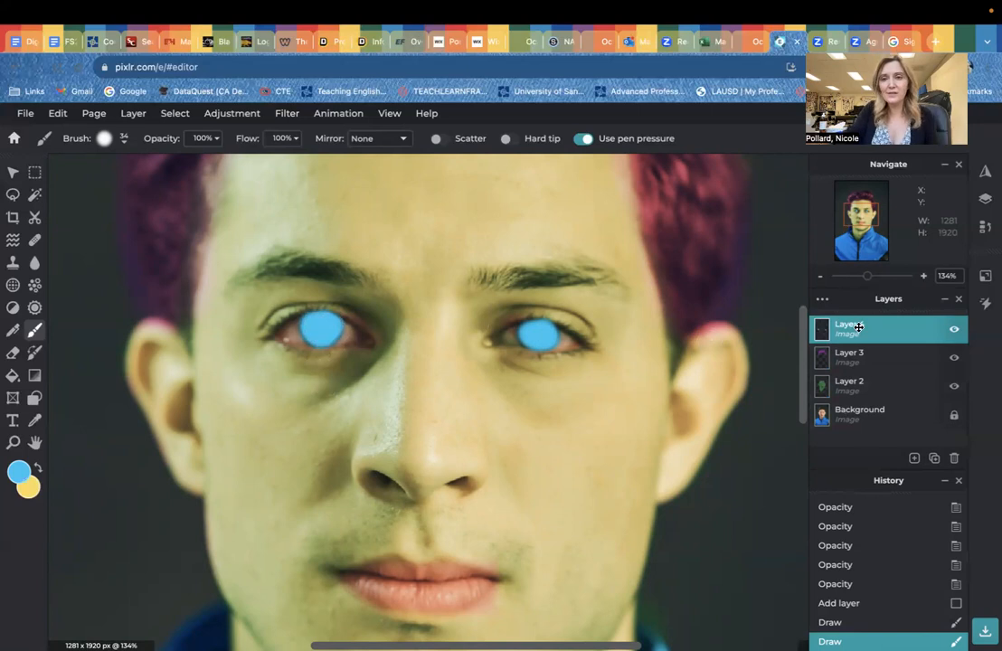
Step: Set Layer 4's blend mode to Soft-light to blend the blue eye paint
left_click(821, 301)
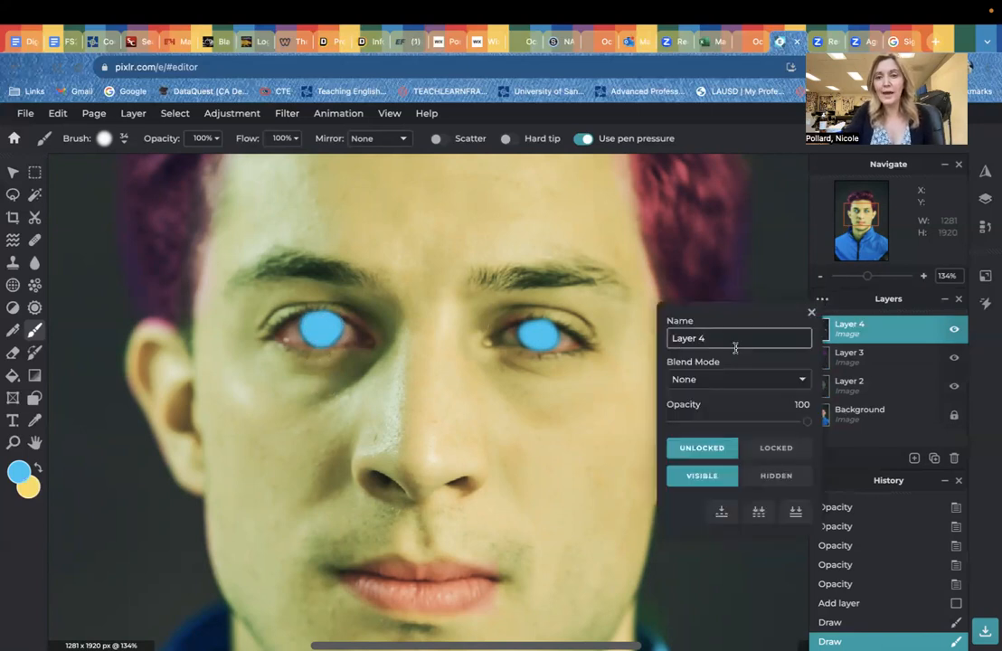
left_click(734, 380)
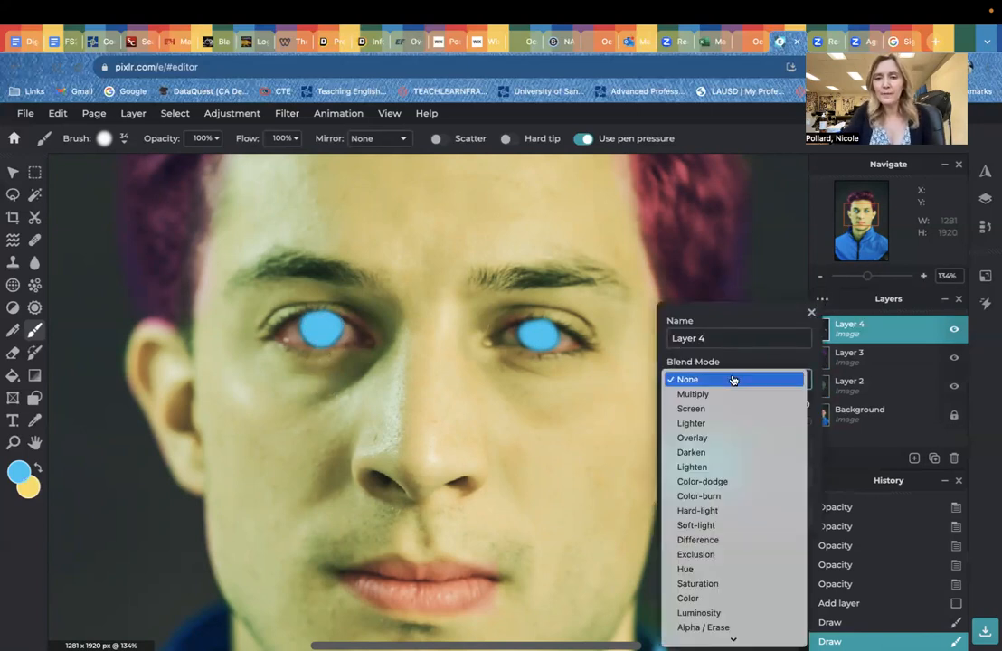
left_click(707, 527)
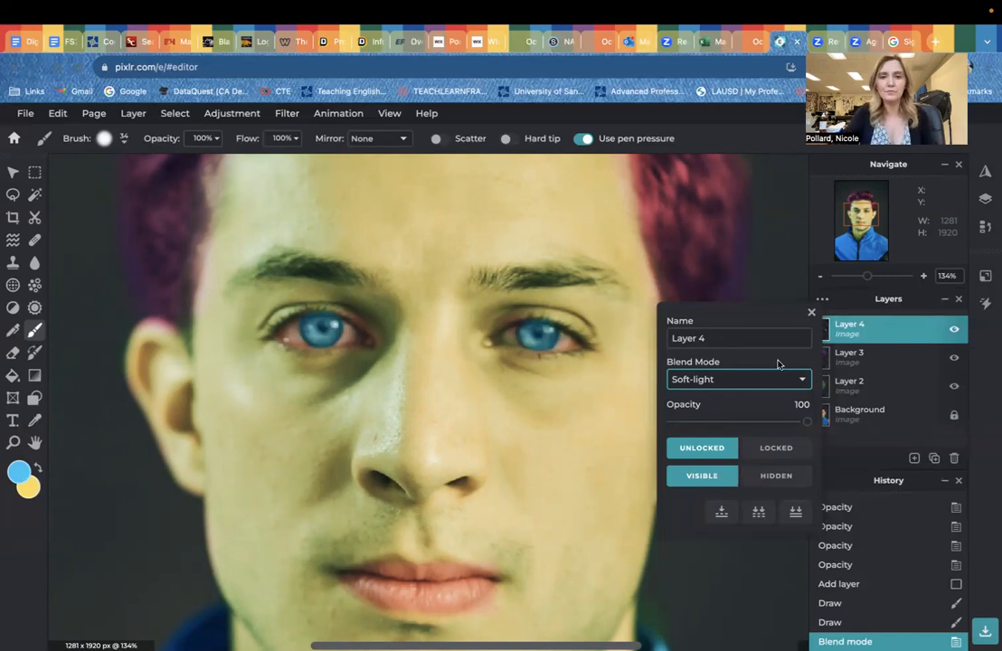
left_click(811, 313)
Step: Add an empty layer above Layer 4 and paint the lips in near-white #F8FBFB
left_click(914, 459)
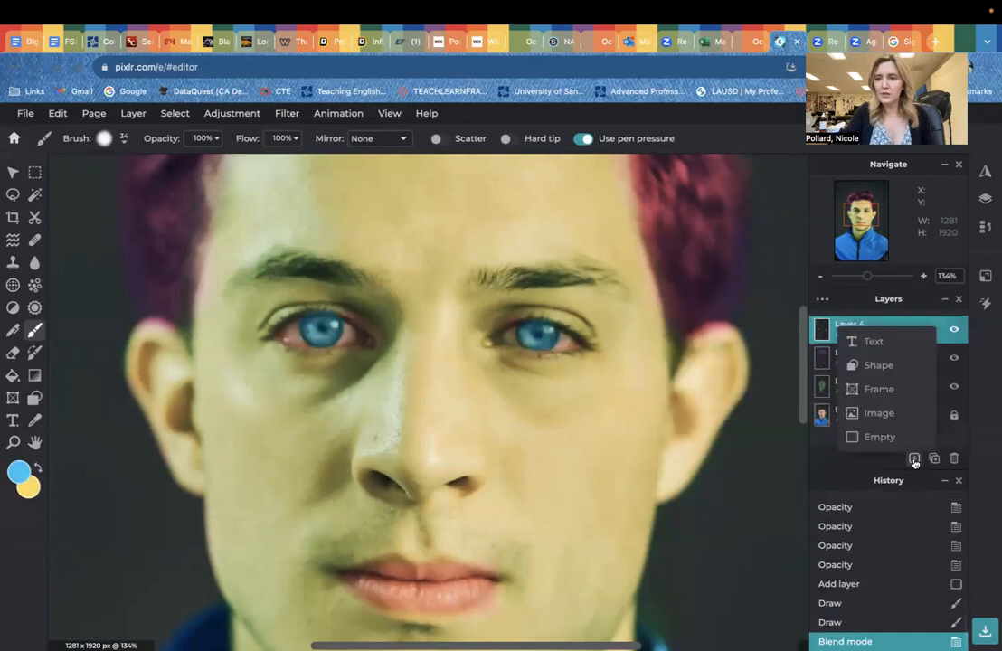
left_click(896, 435)
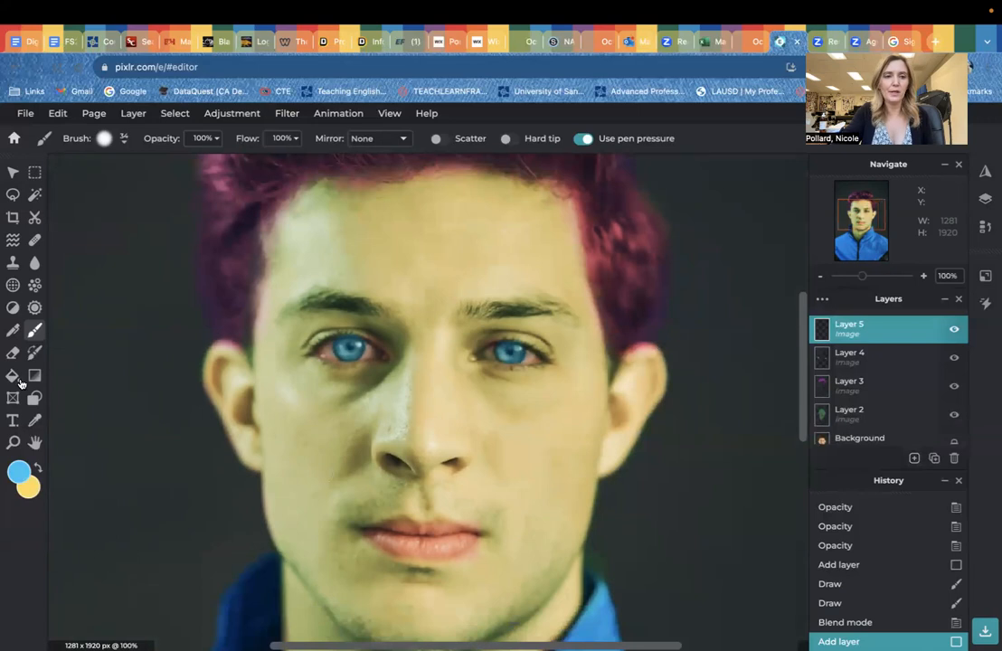
left_click(19, 472)
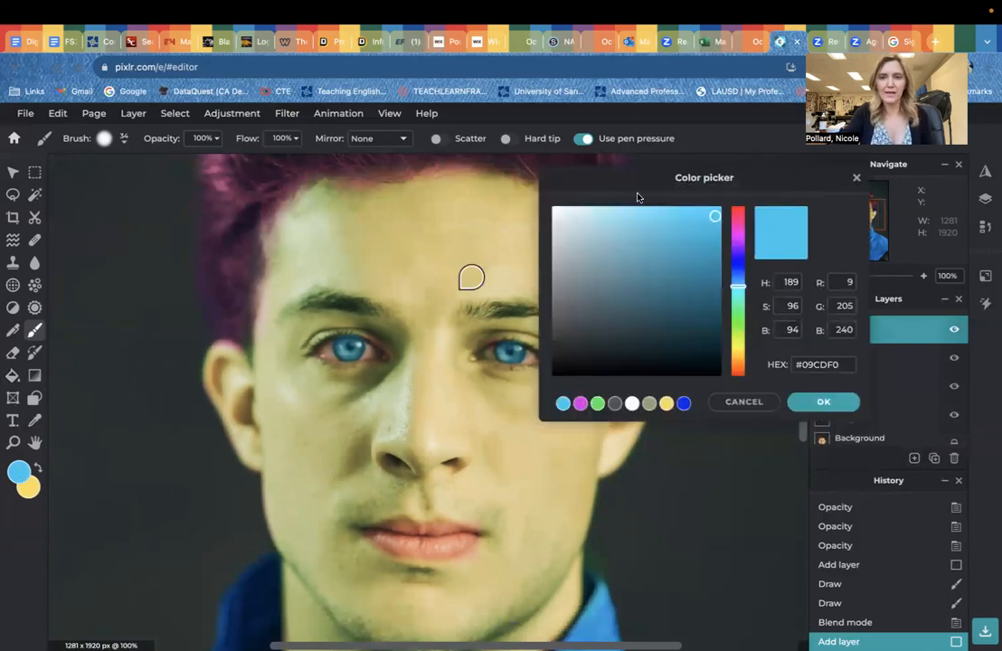
left_click(554, 209)
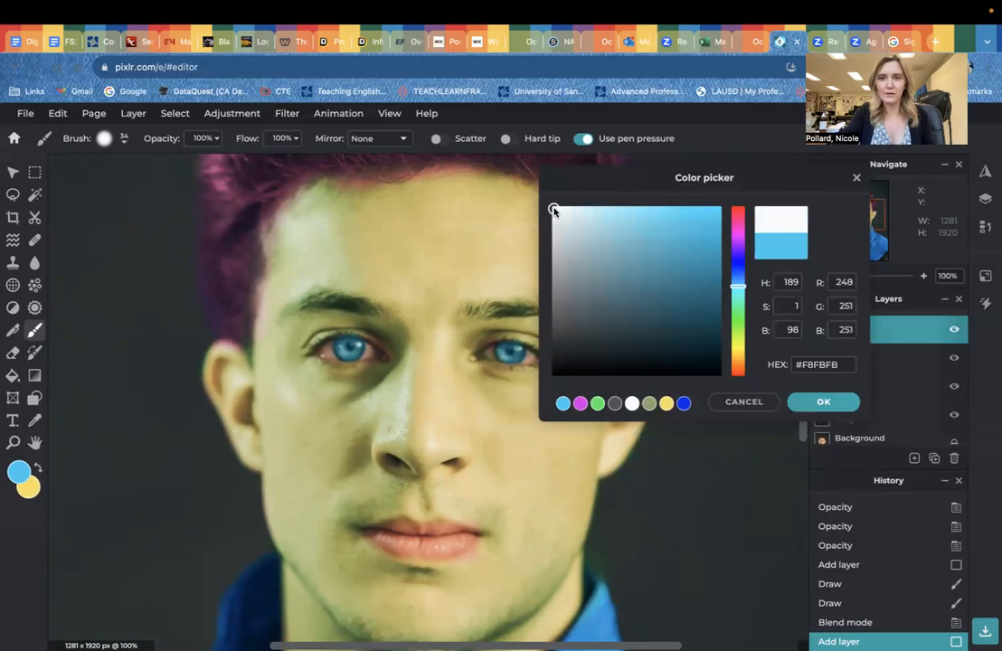
left_click(823, 401)
mouse_move(375, 536)
left_mouse_down()
mouse_move(470, 537)
mouse_move(395, 526)
mouse_move(370, 535)
mouse_move(416, 537)
mouse_move(382, 538)
mouse_move(413, 545)
mouse_move(470, 536)
mouse_move(406, 526)
mouse_move(439, 530)
left_mouse_up()
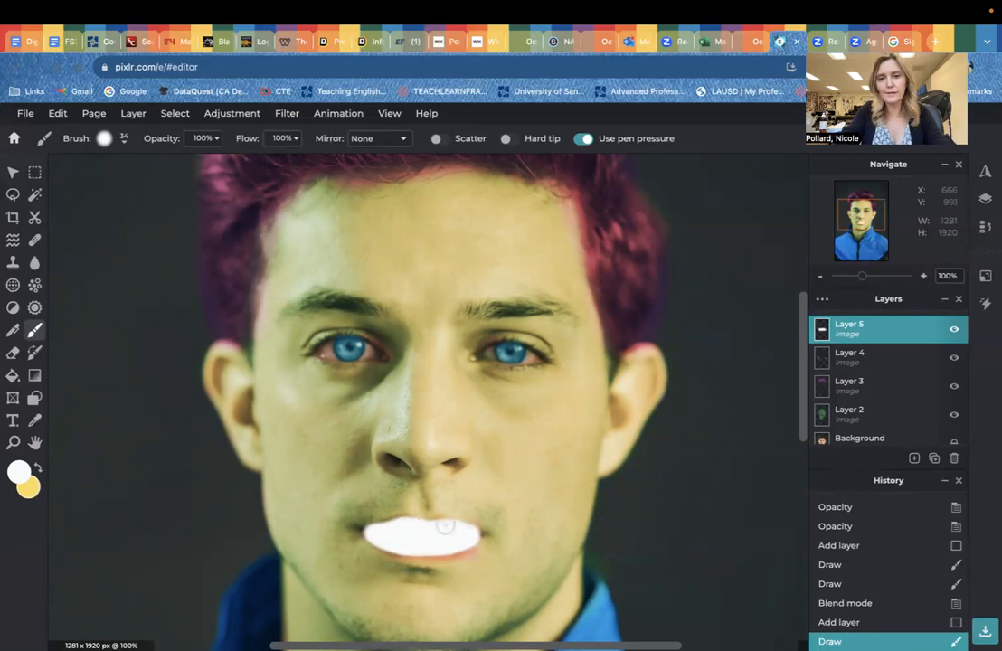
Step: Try the Overlay blend mode on Layer 5, and settle on Color for the lip paint
left_click(822, 298)
left_click(727, 386)
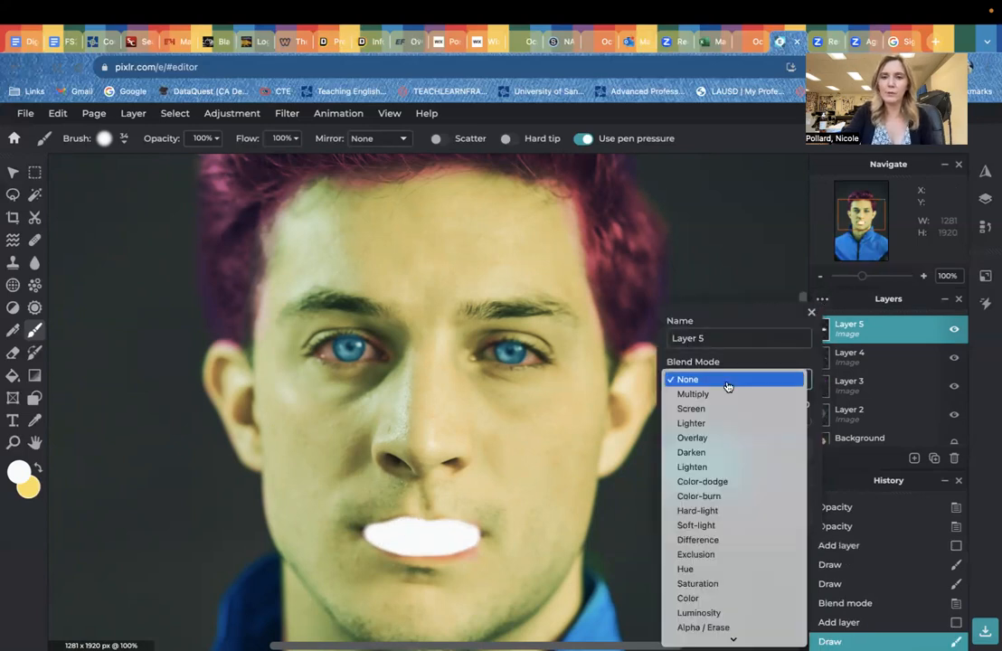
left_click(705, 438)
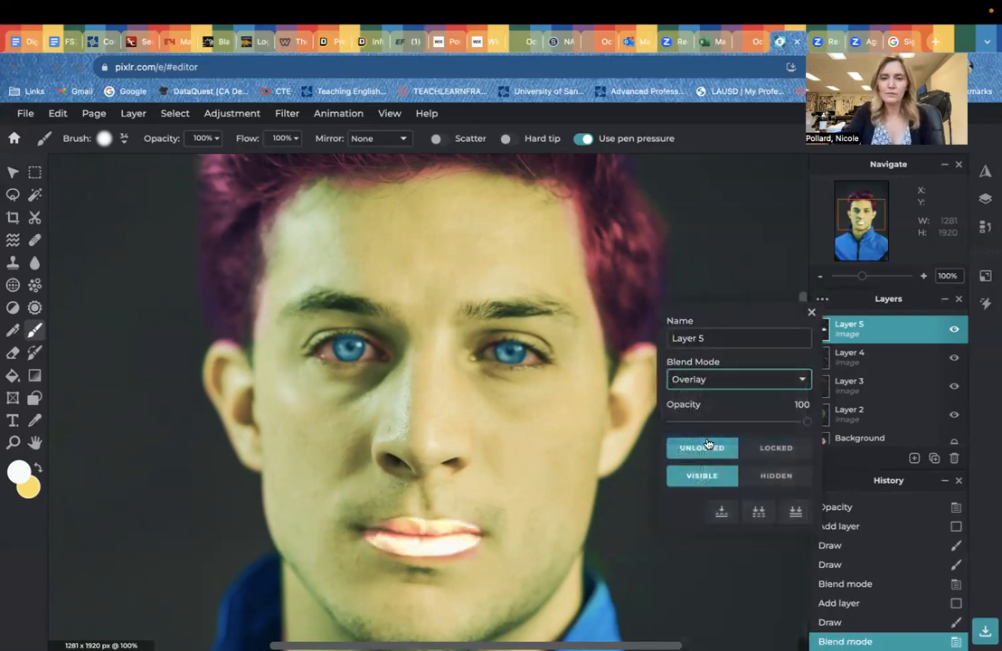
left_click(712, 380)
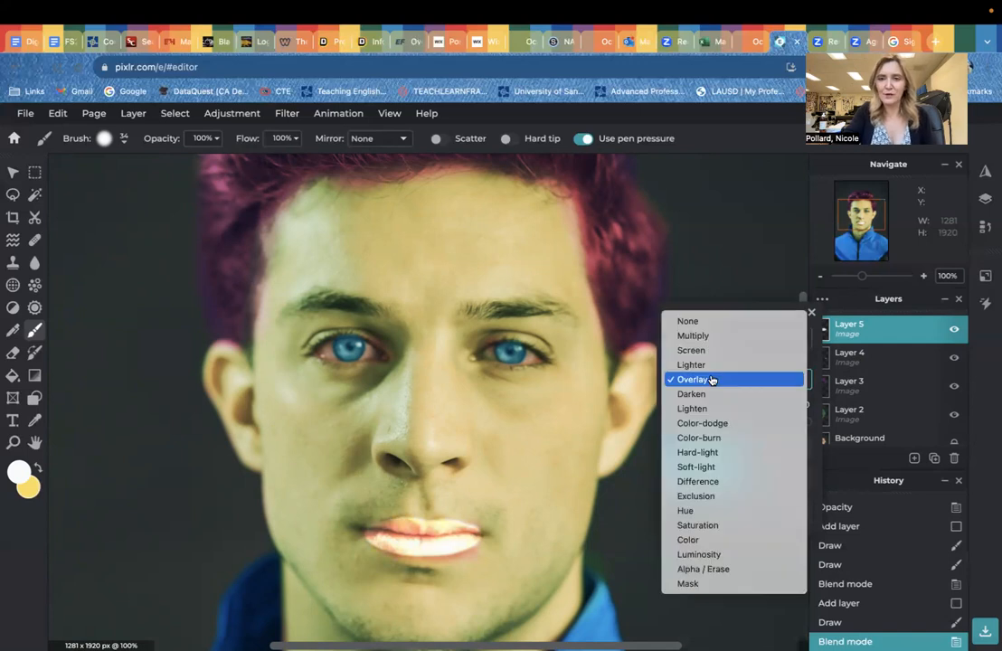
left_click(688, 540)
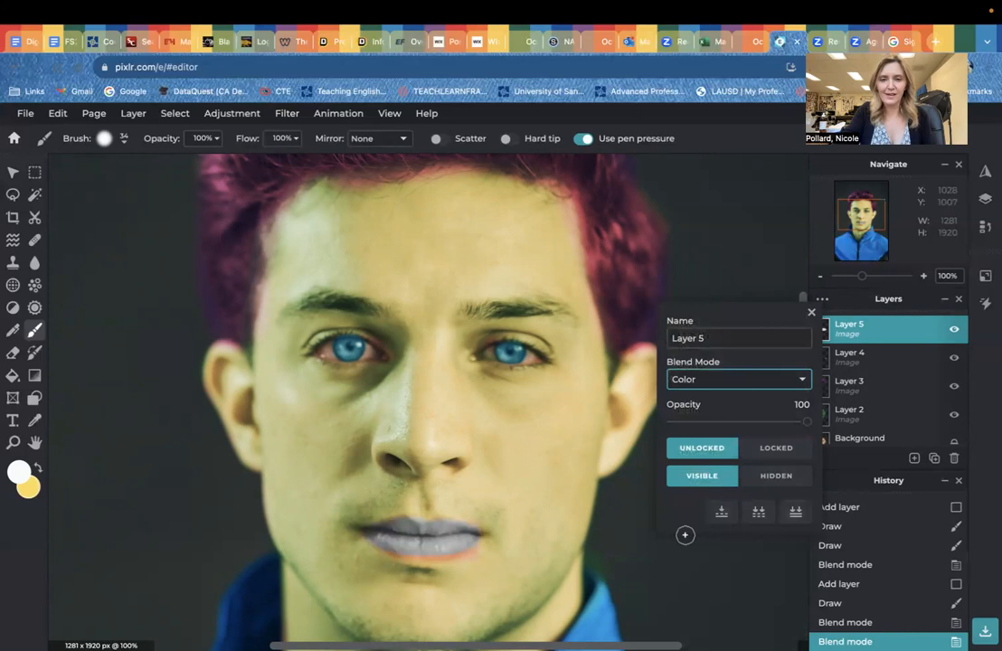
Step: Lower Layer 5's opacity to 65 and paint over the uncovered lower edge of the lips
left_click(715, 423)
left_click(730, 423)
left_click(743, 422)
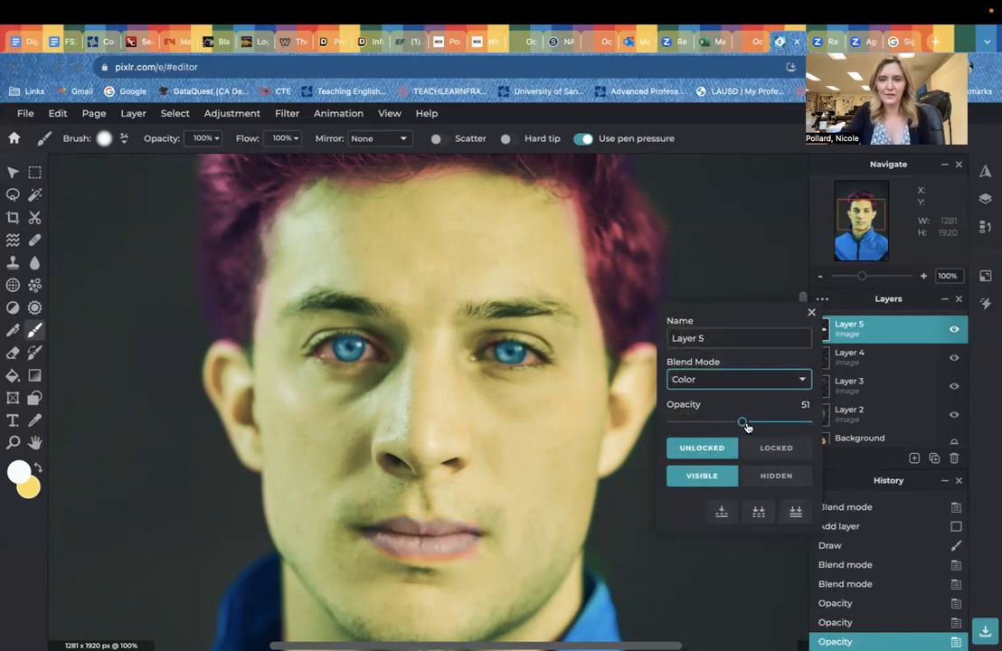
left_click(760, 423)
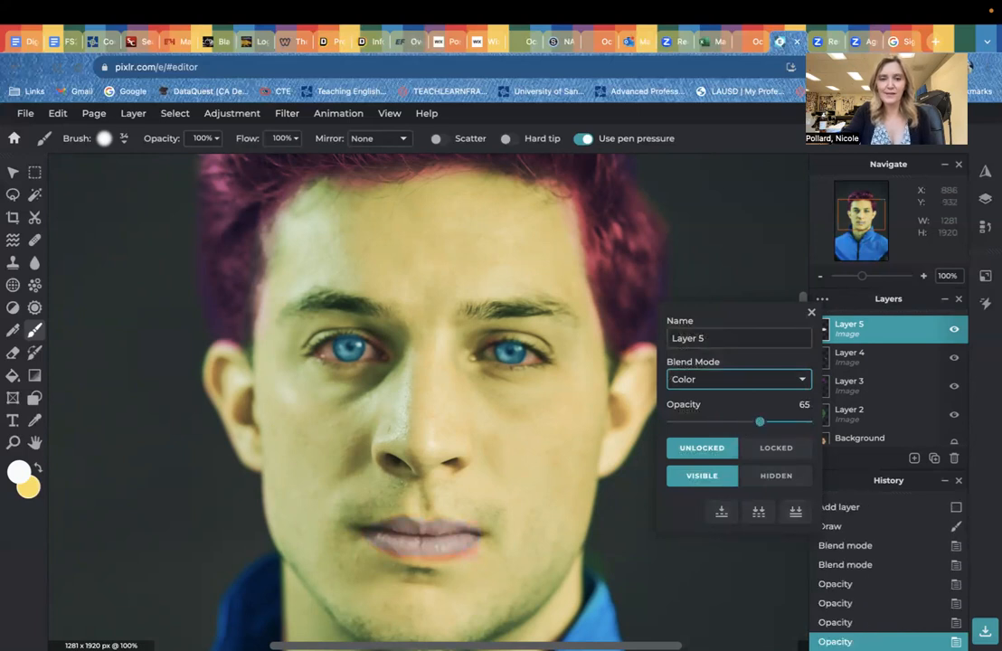
mouse_move(448, 544)
left_mouse_down()
mouse_move(465, 541)
mouse_move(366, 543)
left_mouse_up()
mouse_move(479, 537)
left_mouse_down()
mouse_move(440, 529)
mouse_move(469, 535)
mouse_move(412, 544)
left_mouse_up()
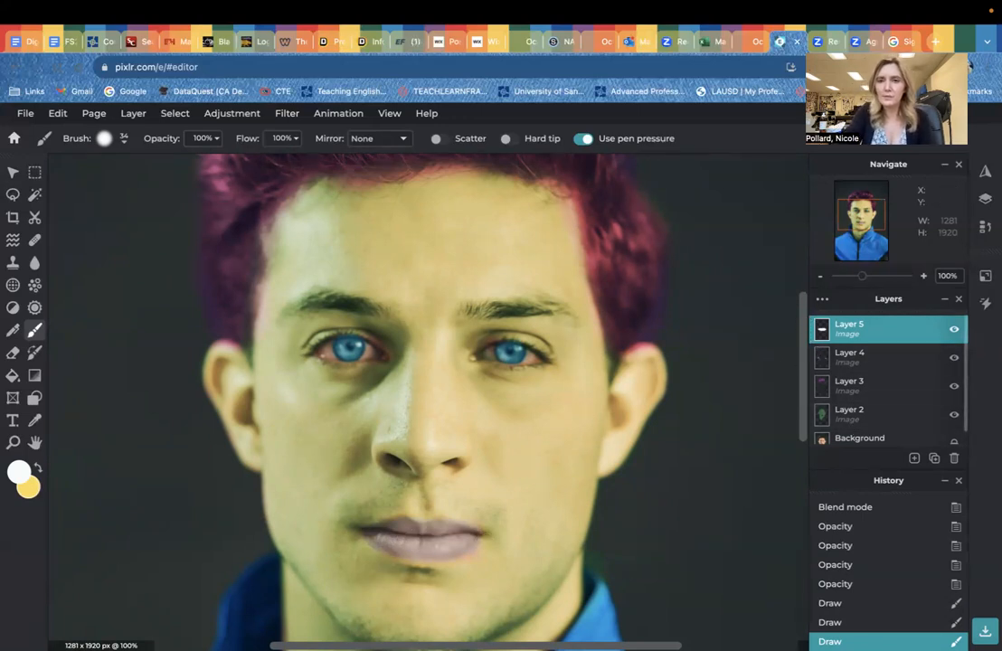
Step: Erase the hair colour spilling onto the tops of both ears on Layer 3 with the Eraser
left_click(889, 385)
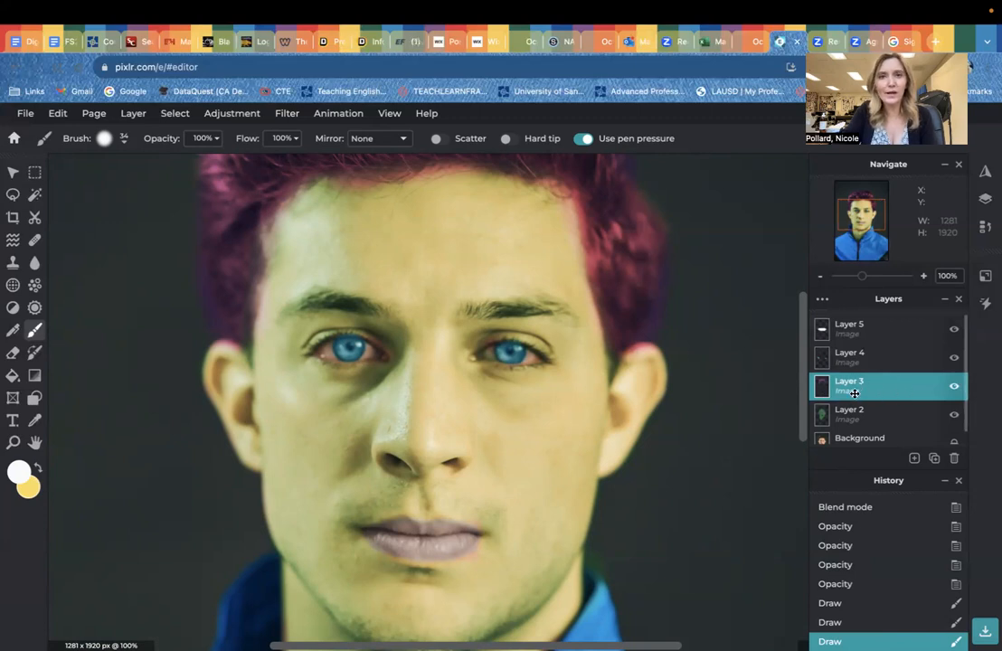
left_click(13, 354)
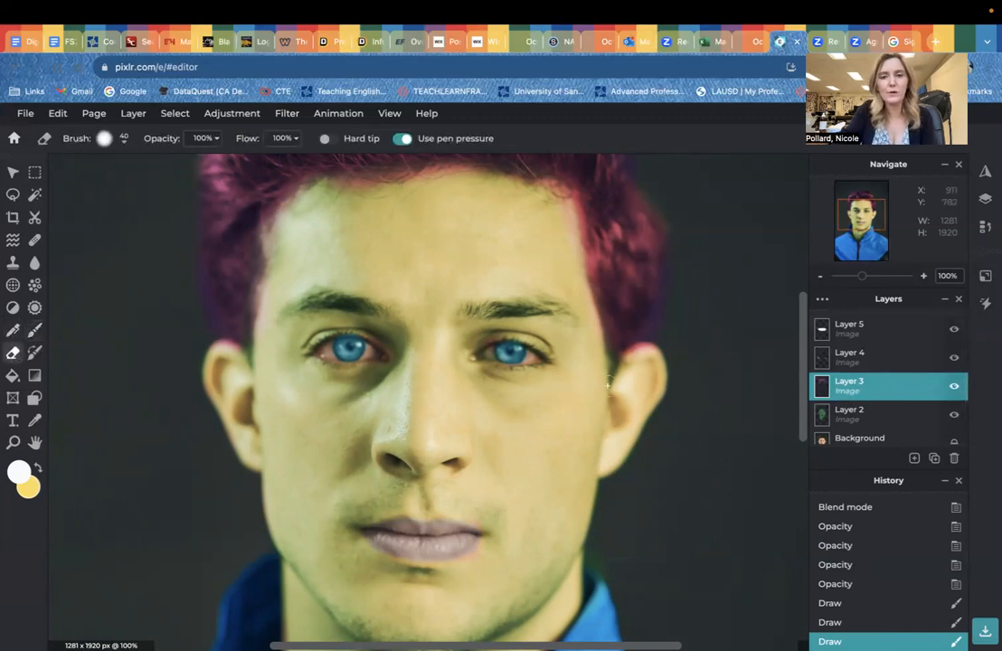
mouse_move(641, 351)
left_mouse_down()
mouse_move(624, 364)
mouse_move(652, 348)
left_mouse_up()
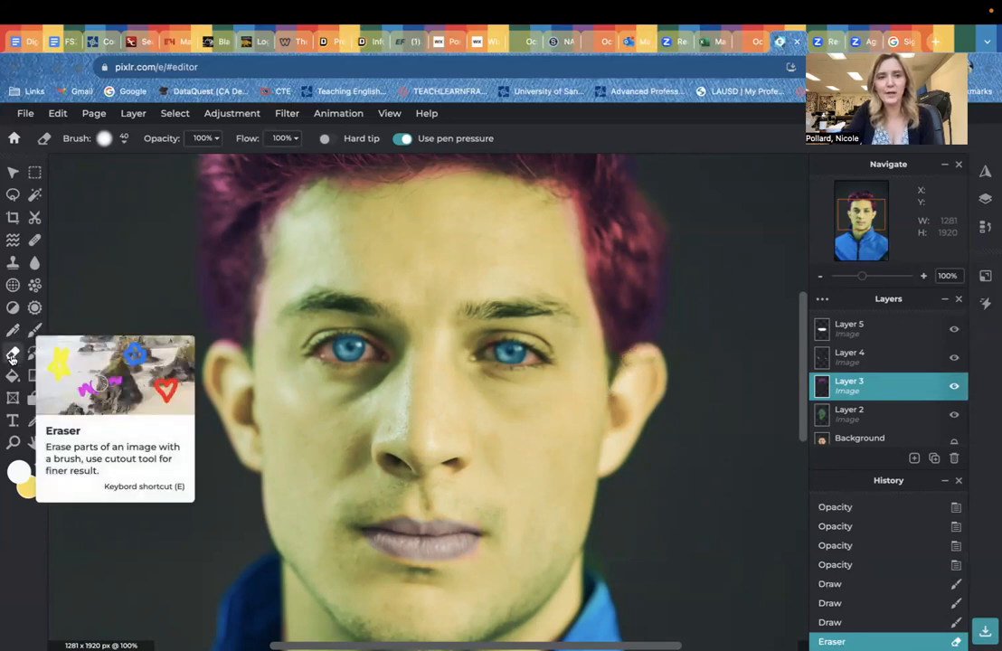
left_click_drag(632, 354, 639, 348)
left_click_drag(230, 356, 217, 358)
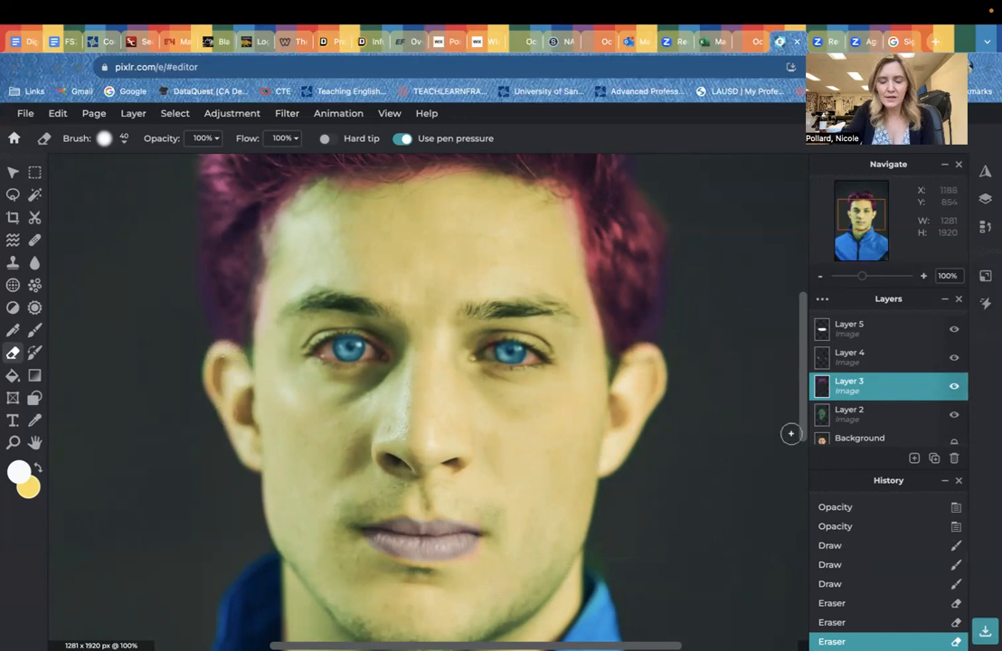
Step: Examine the recoloured portrait as a whole, checking the hair, ears, eyes and lips
mouse_move(805, 399)
left_mouse_down()
mouse_move(806, 347)
mouse_move(805, 432)
mouse_move(805, 409)
left_mouse_up()
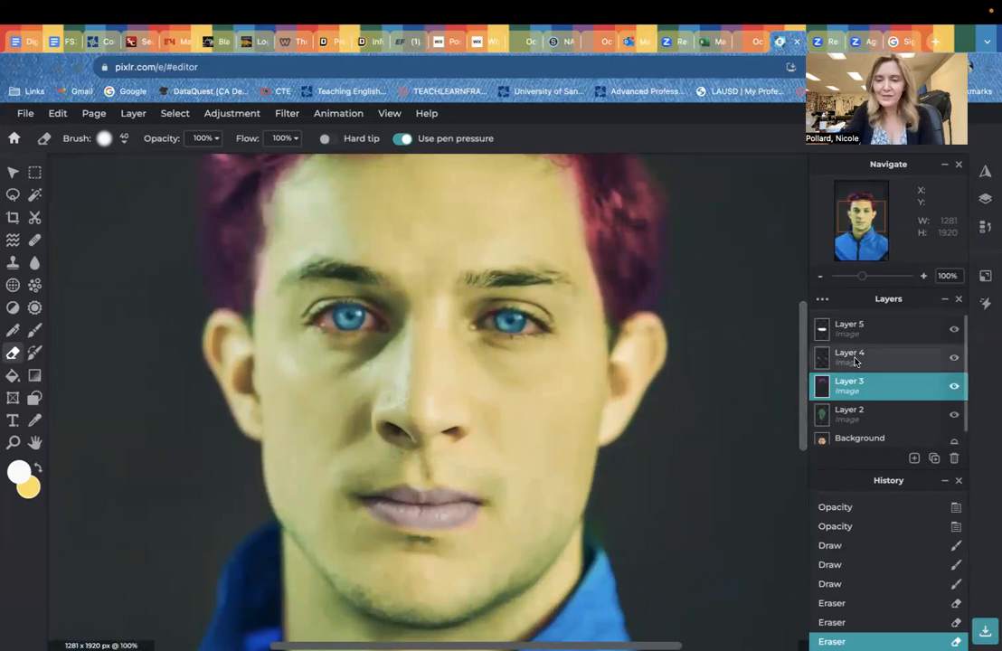
key("super+minus")
key("super+minus")
key("super+minus")
key("super+minus")
key("super+minus")
key("super+plus")
key("super+plus")
key("super+plus")
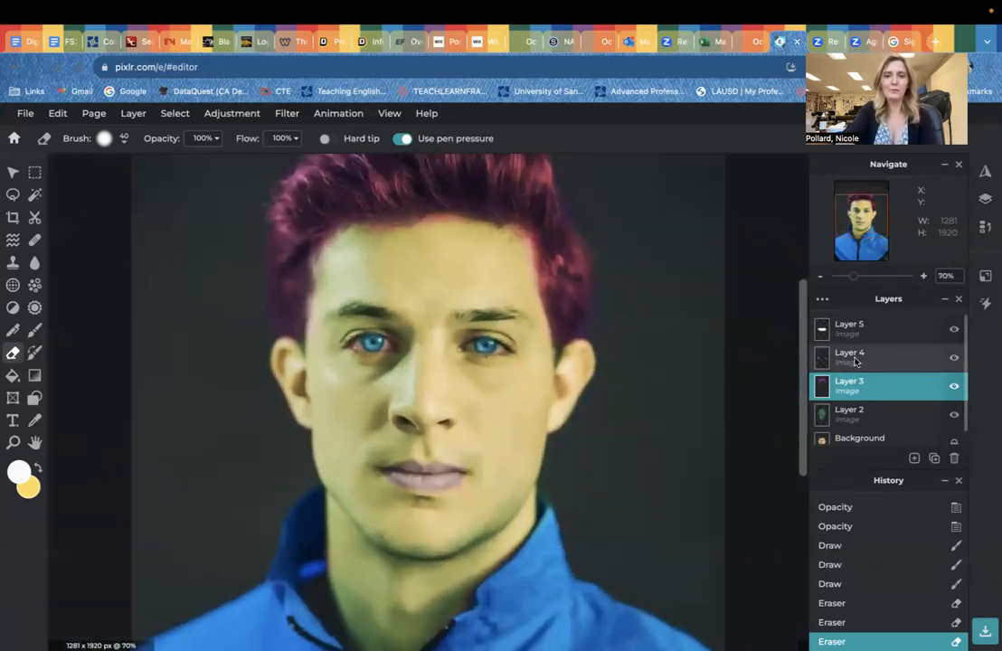
Step: Add an empty layer and move it above Layer 5 in the layer order
left_click(915, 459)
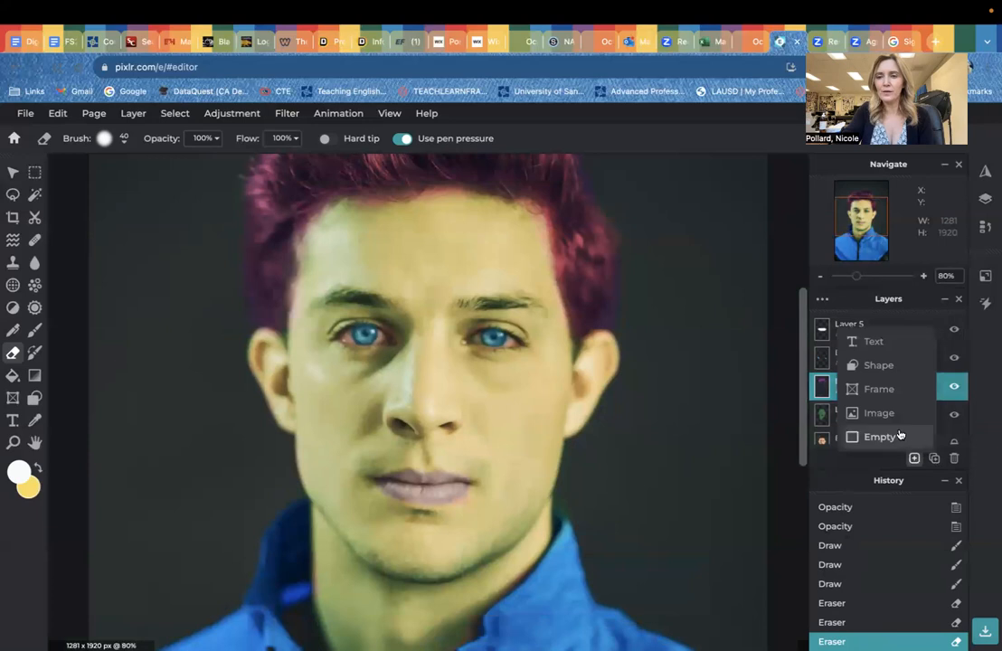
left_click(891, 436)
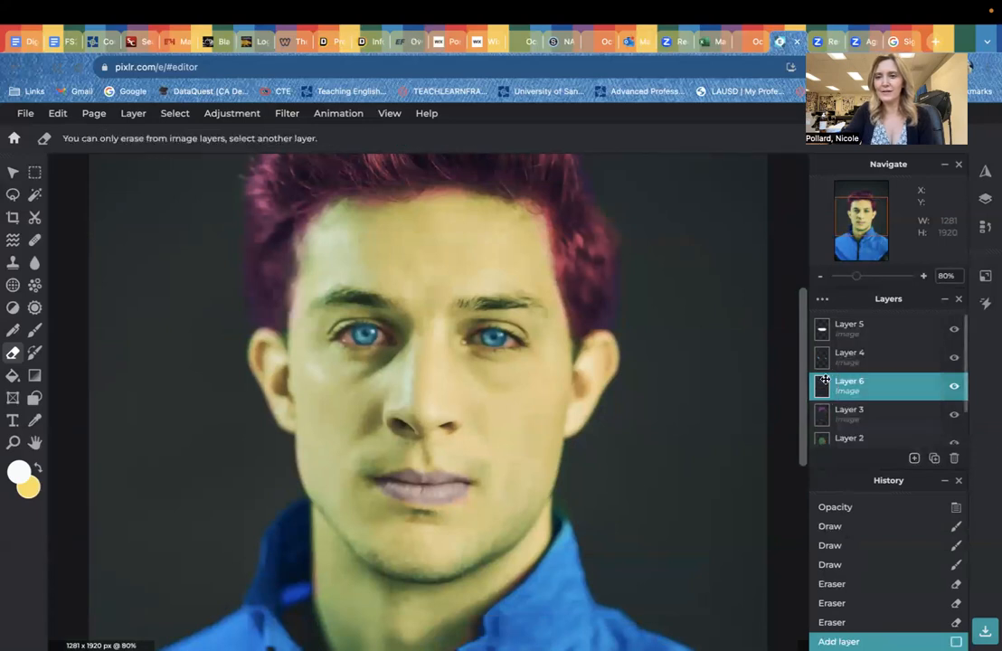
left_click_drag(853, 334, 853, 327)
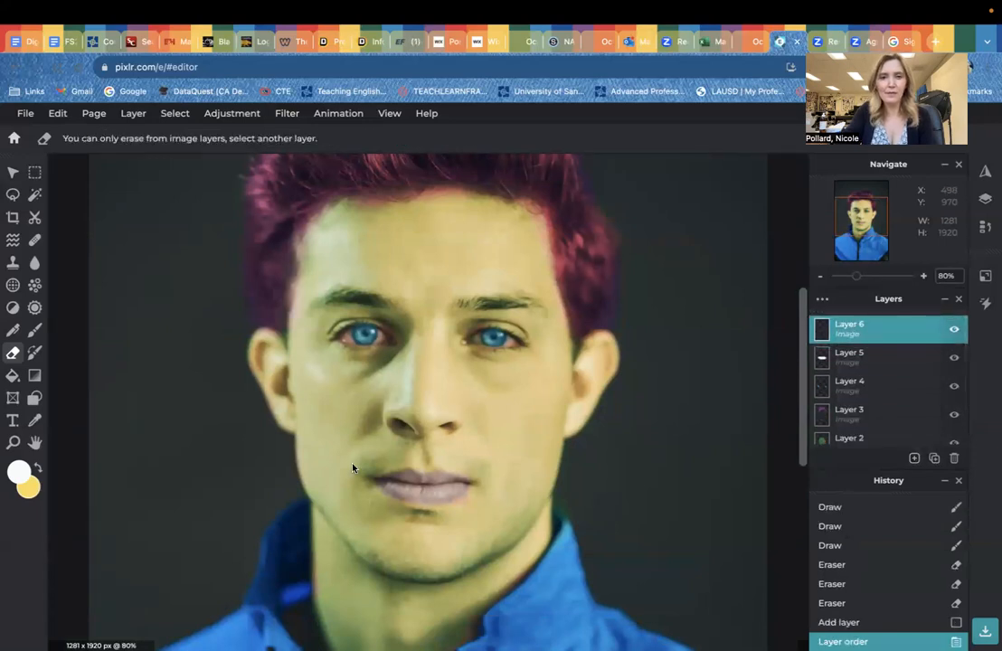
Step: Switch to the Draw tool and set the foreground colour to yellow #F1DB4E
scroll(517, 378, "up", 5)
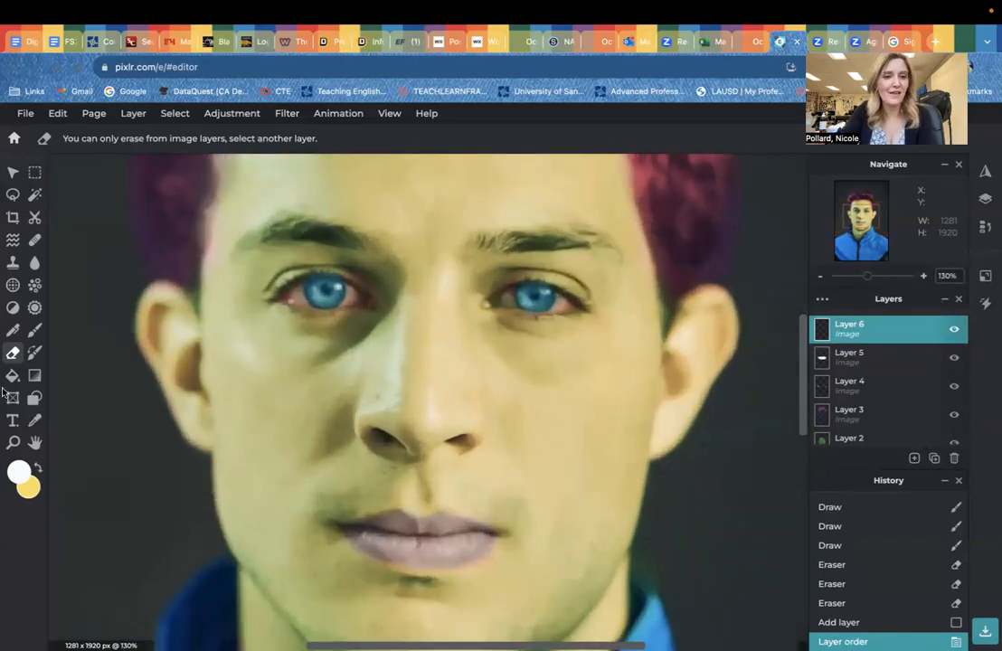
left_click(33, 332)
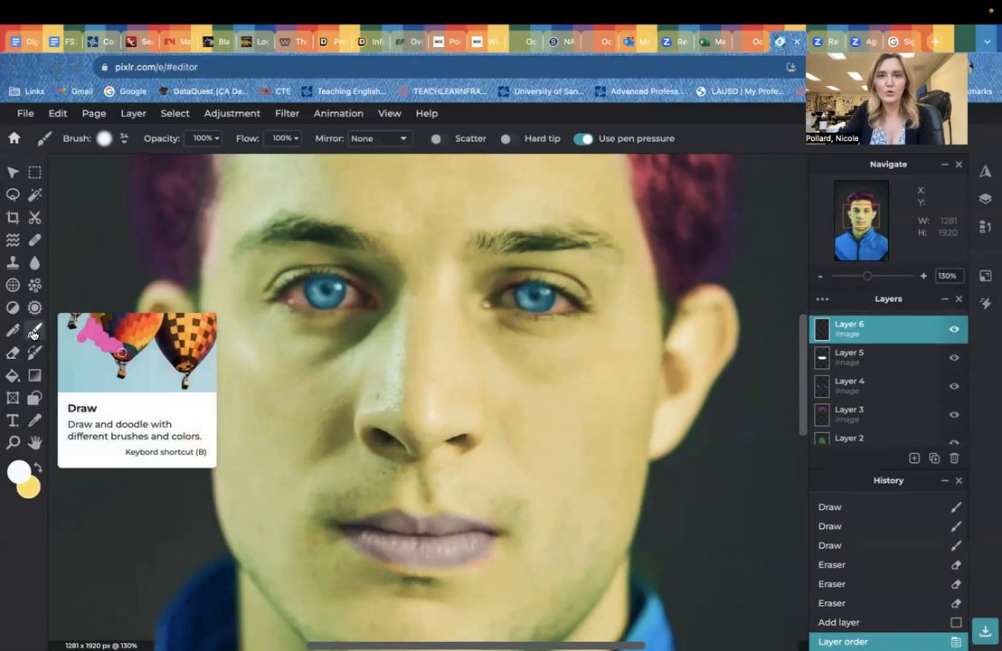
left_click(19, 472)
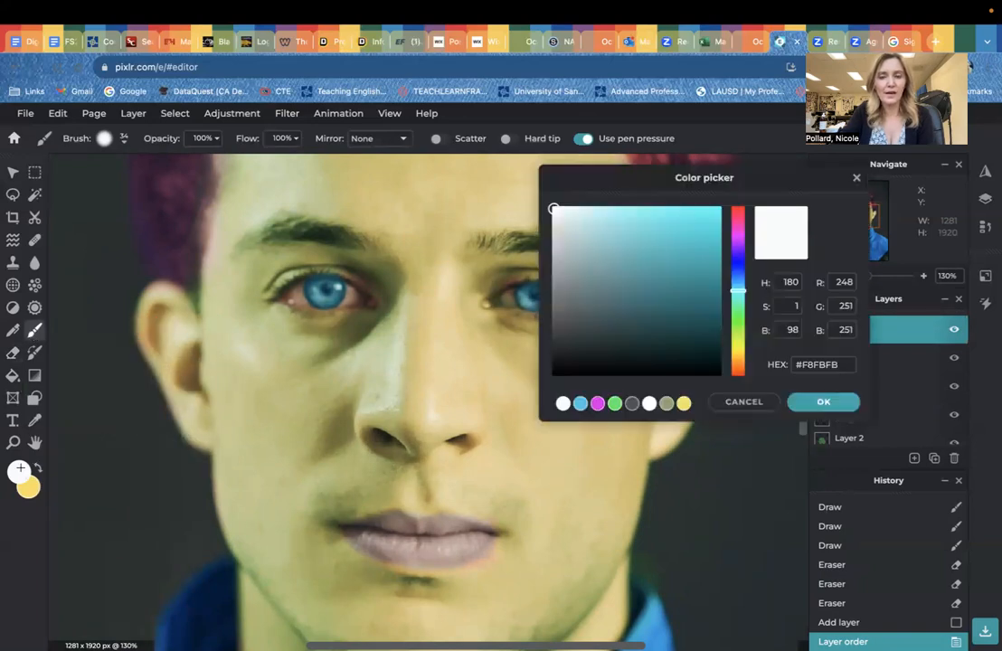
left_click(738, 345)
left_click(682, 226)
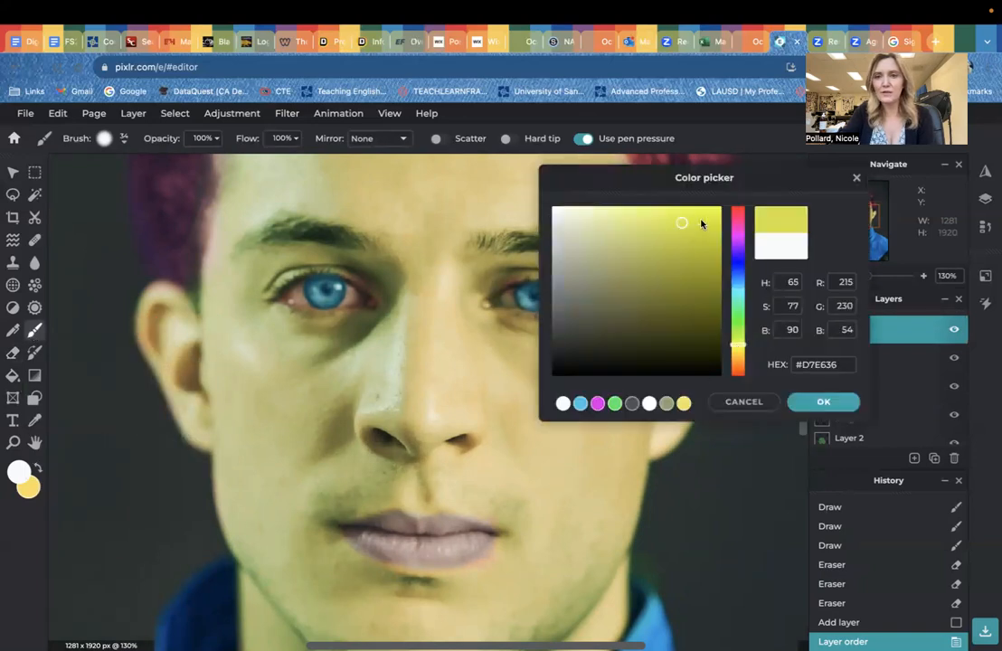
left_click(703, 269)
left_click(734, 352)
left_click(667, 217)
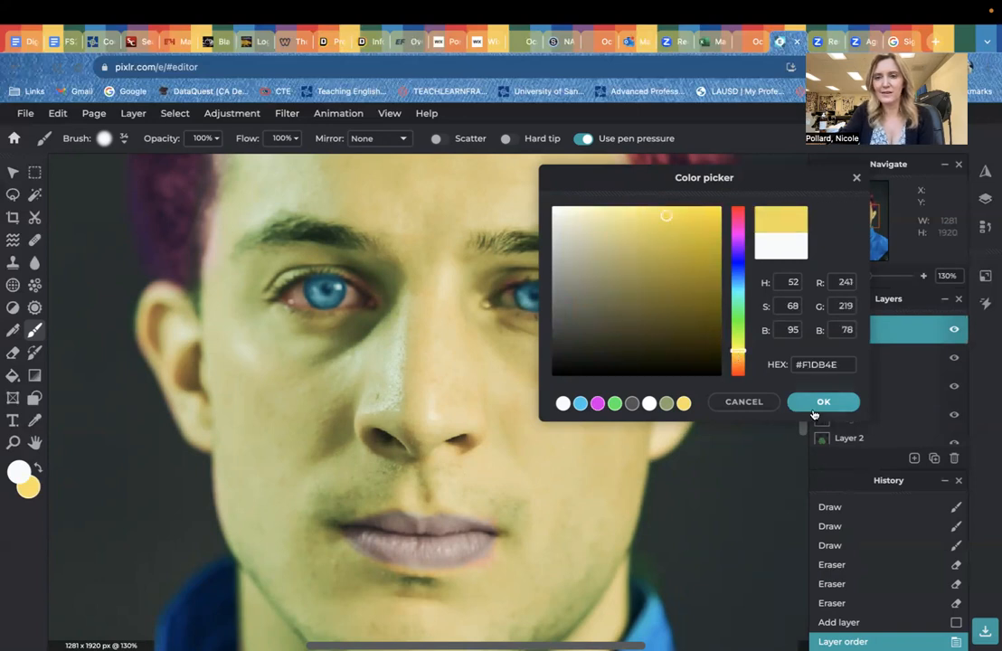
left_click(819, 403)
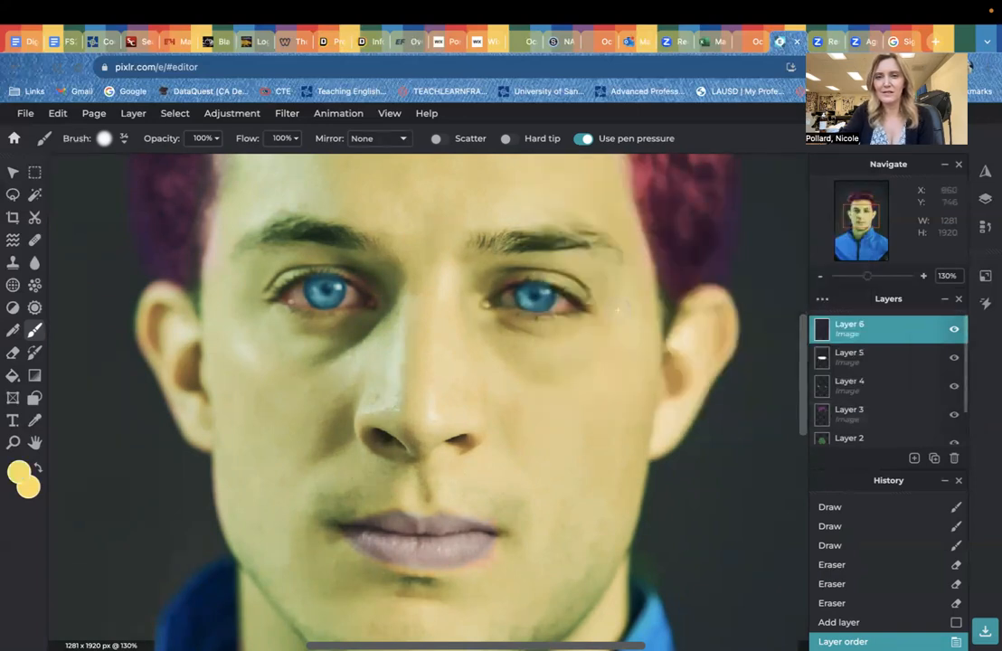
Step: Set the brush size to 13 px and paint the whites of both eyes yellow on Layer 6
left_click(121, 146)
left_click_drag(123, 185, 116, 185)
left_click(508, 297)
left_click(509, 298)
mouse_move(509, 302)
left_mouse_down()
mouse_move(495, 303)
mouse_move(513, 286)
left_mouse_up()
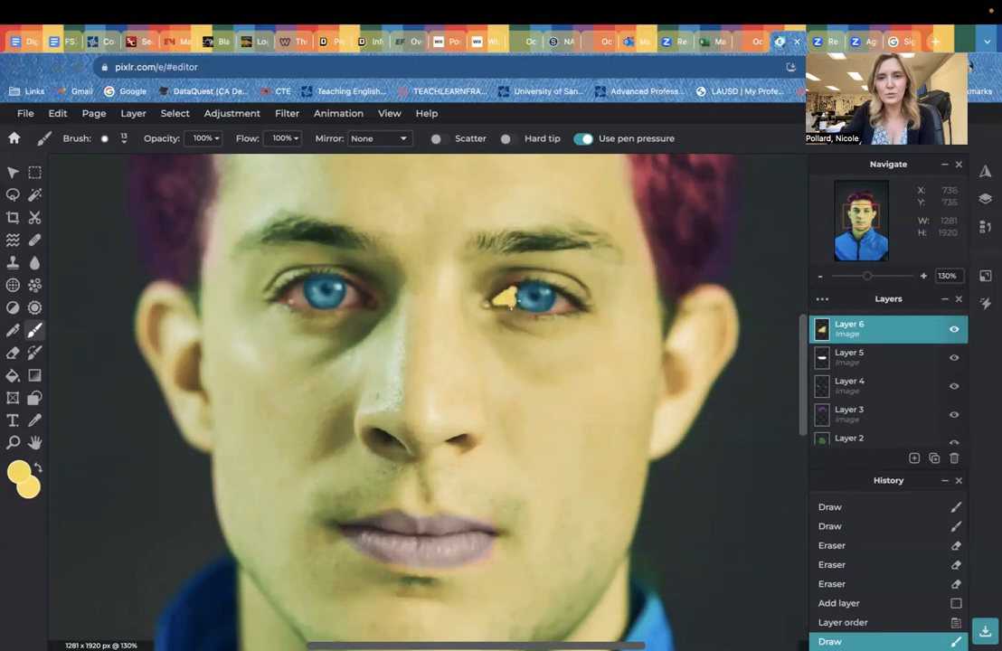
left_click(513, 287)
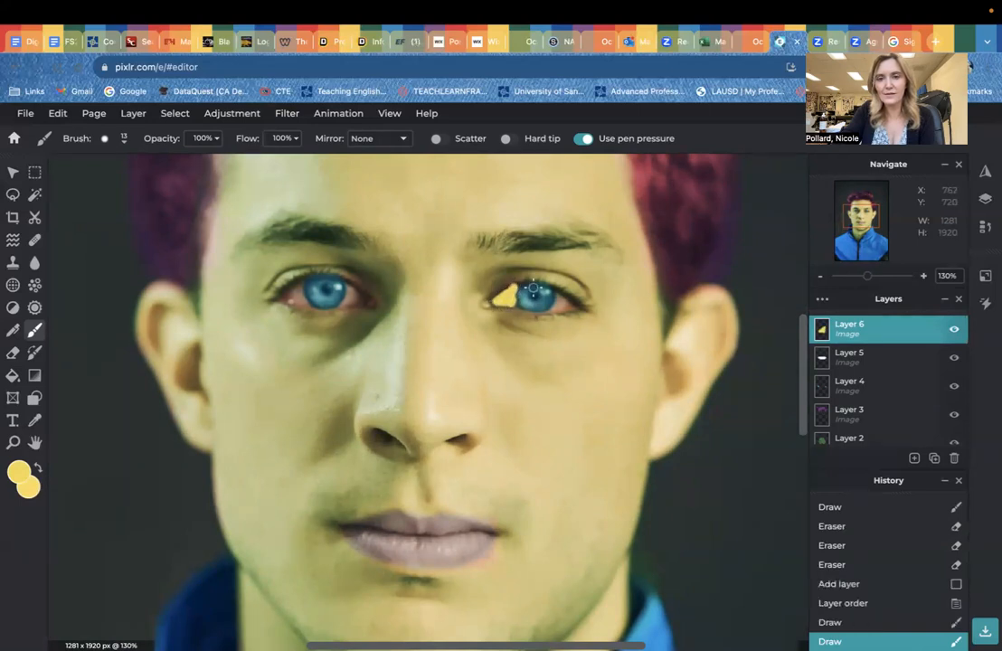
left_click_drag(550, 299, 568, 304)
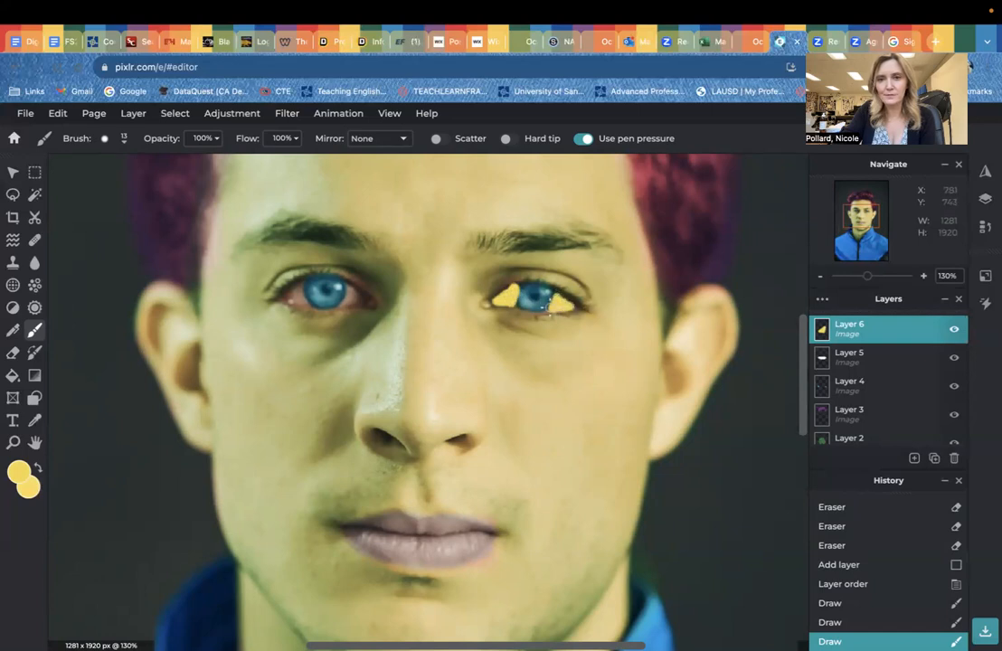
left_click(343, 301)
mouse_move(344, 301)
left_mouse_down()
mouse_move(348, 289)
mouse_move(360, 302)
mouse_move(288, 299)
mouse_move(304, 303)
left_mouse_up()
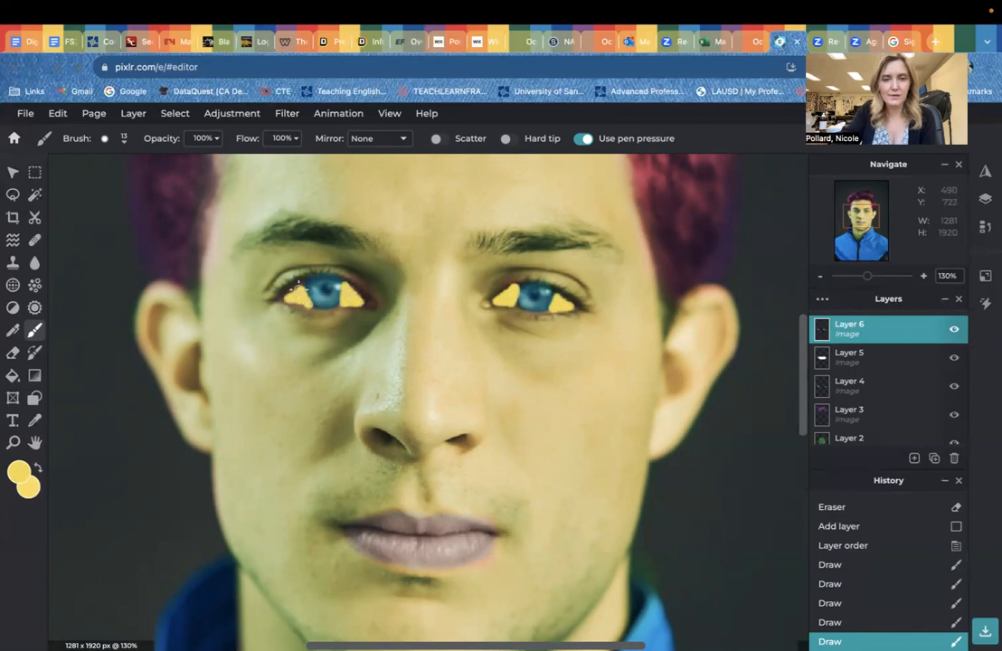
Step: Set Layer 6's blend mode to Overlay and lower its opacity to about 31
left_click(823, 299)
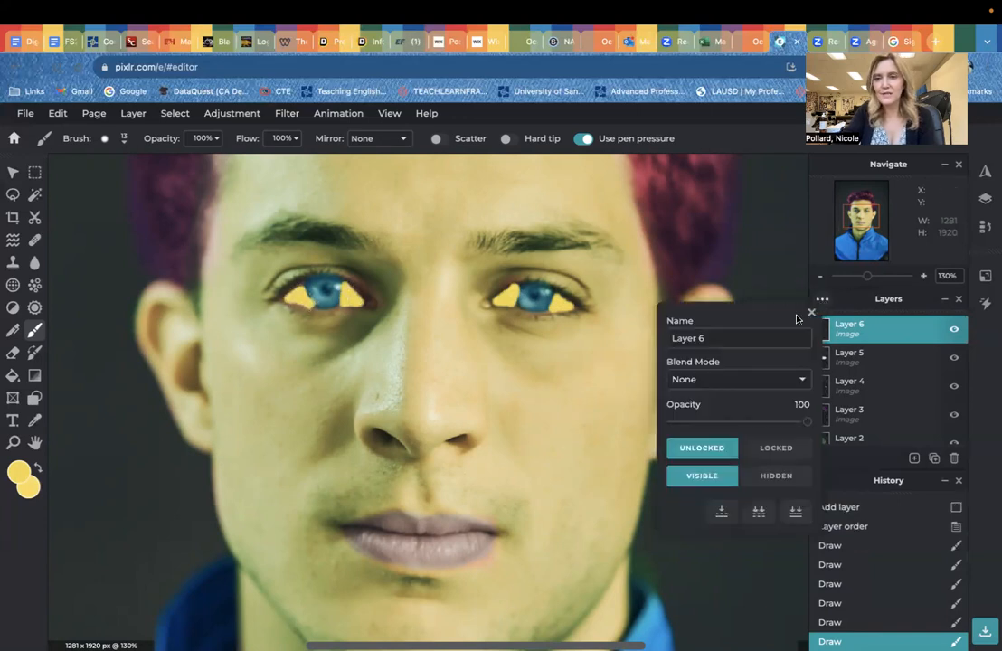
left_click(696, 380)
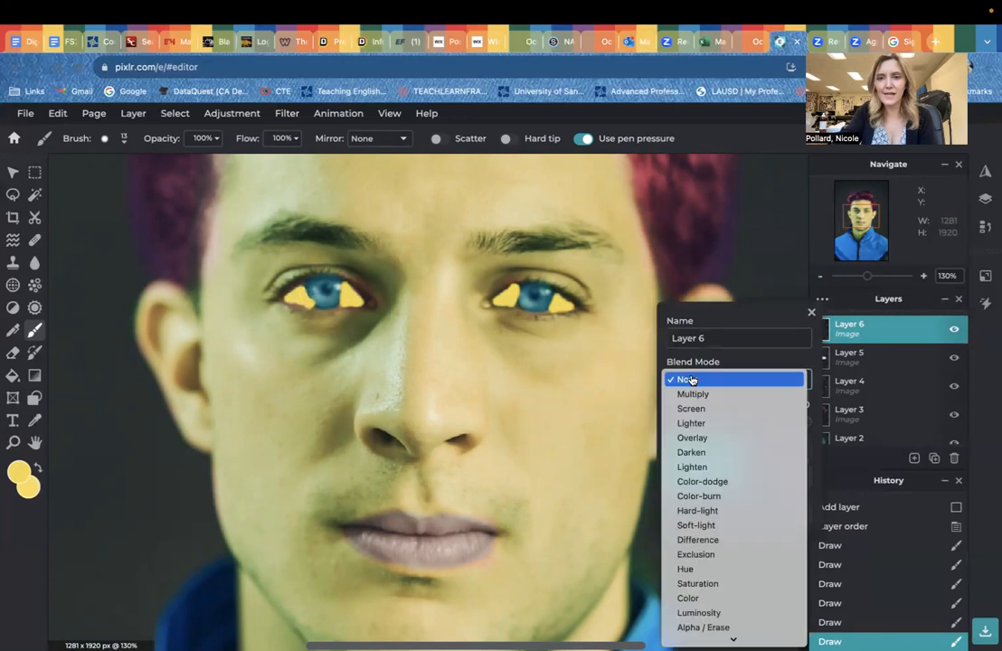
left_click(691, 438)
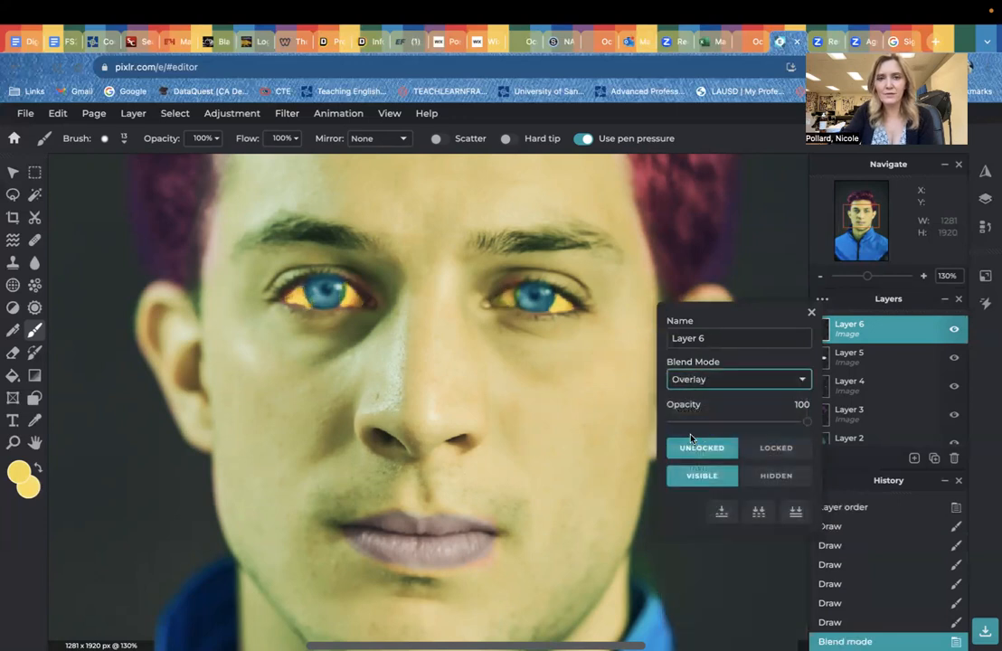
left_click(711, 422)
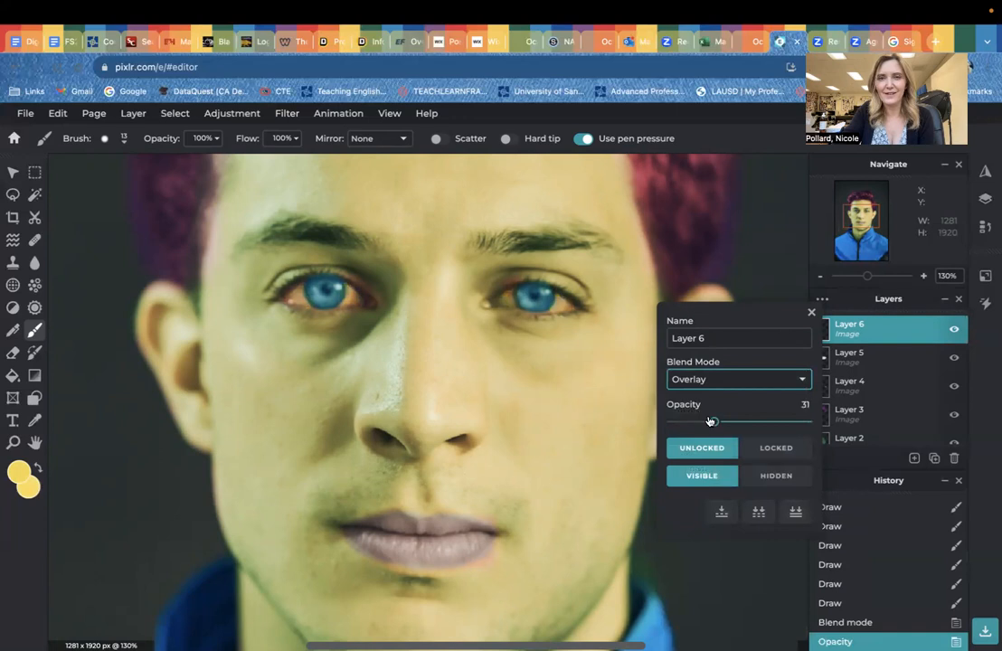
left_click(811, 313)
Step: Select Layer 2 and paint a touch-up stroke along the lower lip's edge near the mouth corner
scroll(796, 526, "down", 6)
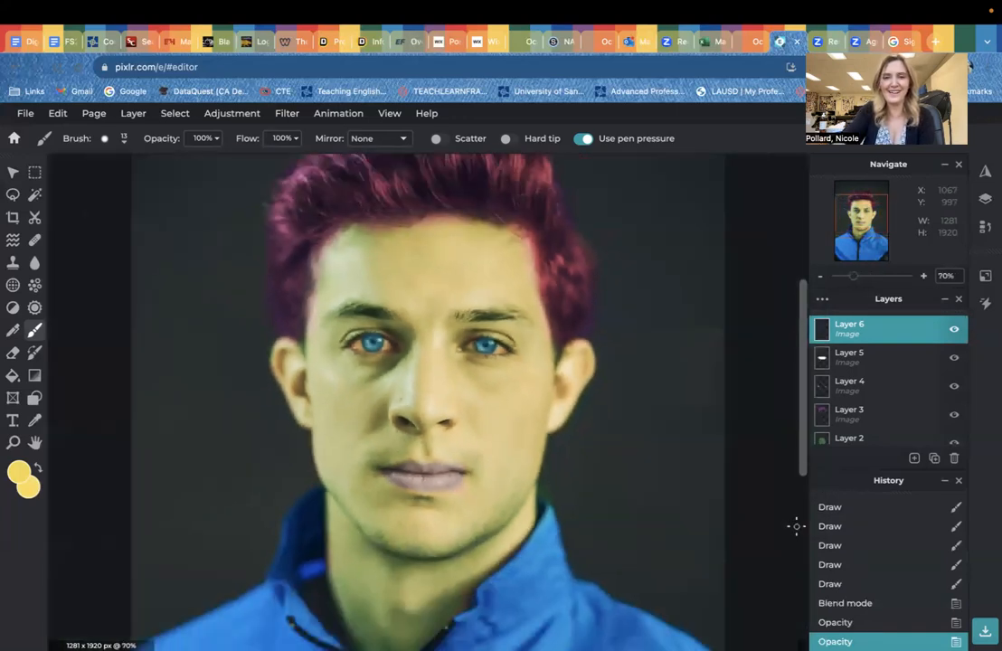
scroll(797, 526, "up", 3)
left_click(850, 438)
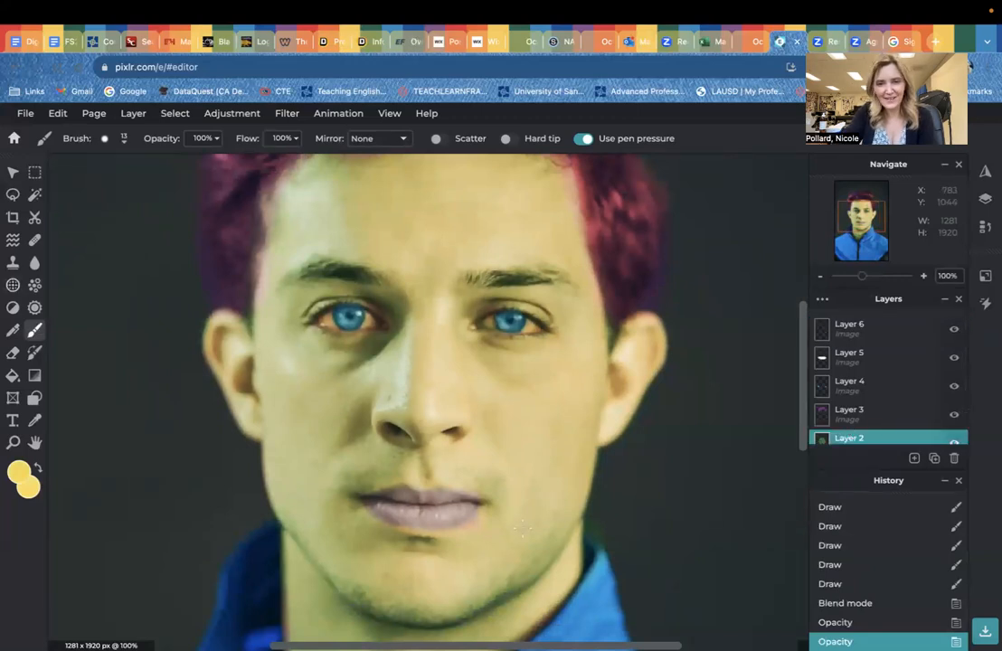
left_click_drag(471, 523, 478, 508)
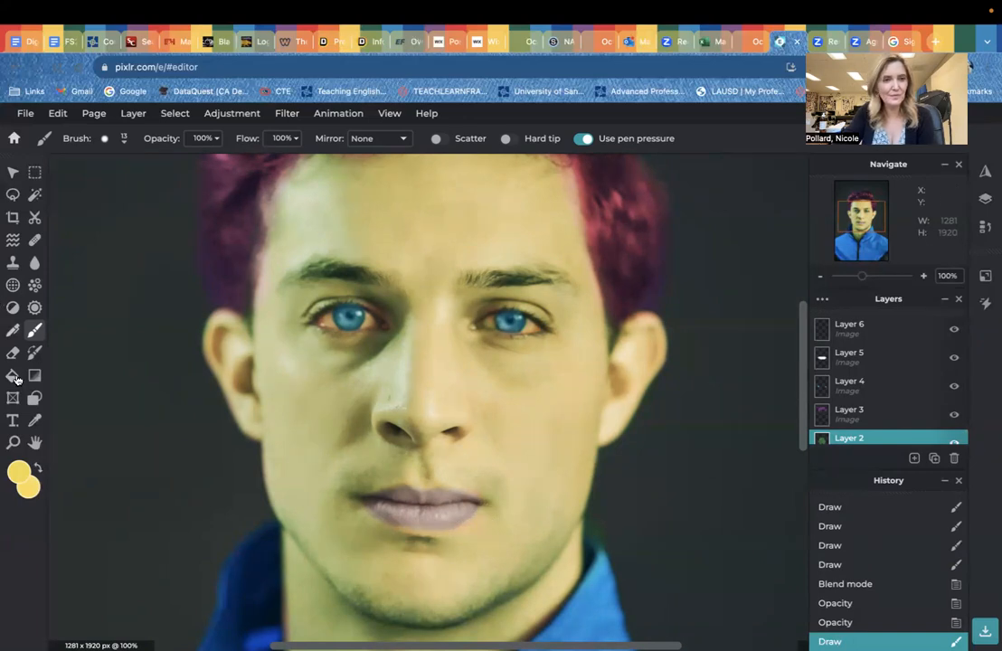
Step: Sample the skin tone from the cheek and paint a touch-up stroke below the lower lip on Layer 2
left_click(35, 420)
left_click(337, 395)
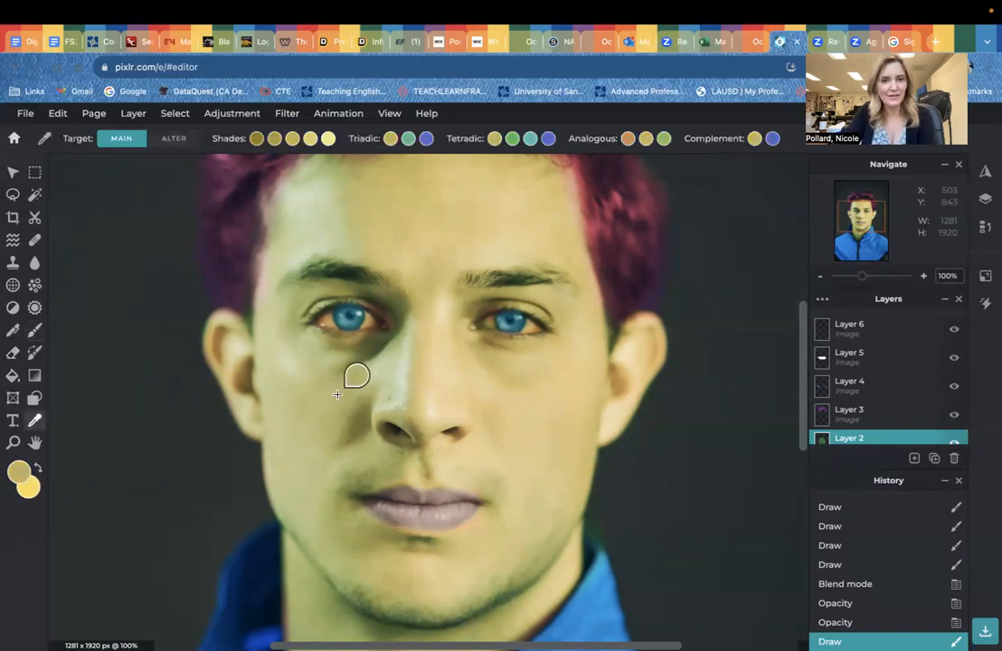
left_click(34, 330)
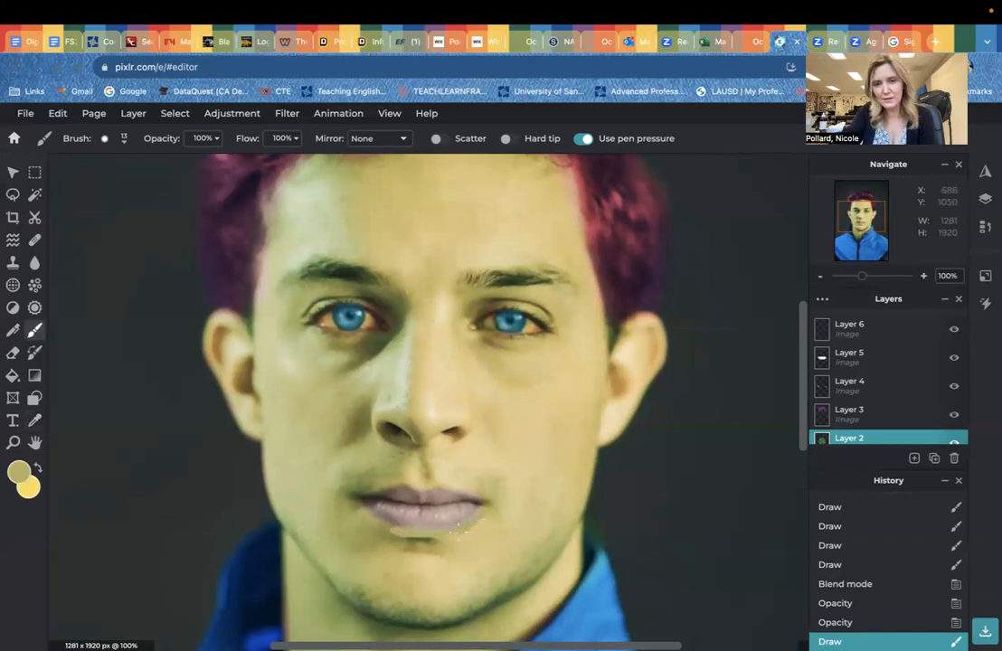
left_click_drag(412, 537, 434, 540)
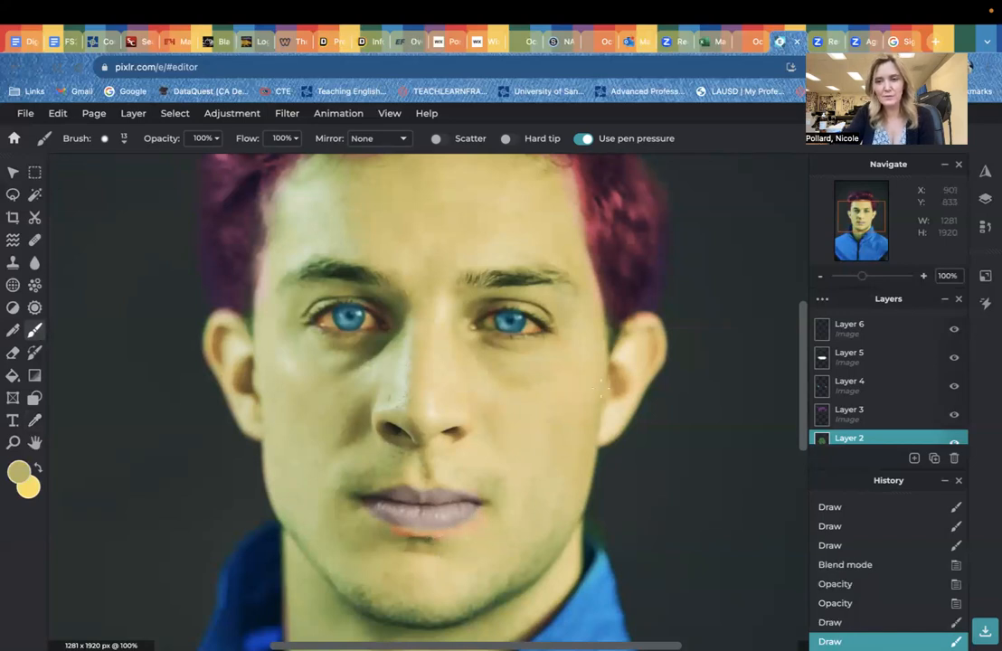
Step: Undo the two touch-up strokes around the lower lip, keeping the last opacity change
left_click(828, 603)
key("ctrl+z")
key("ctrl+z")
key("ctrl+z")
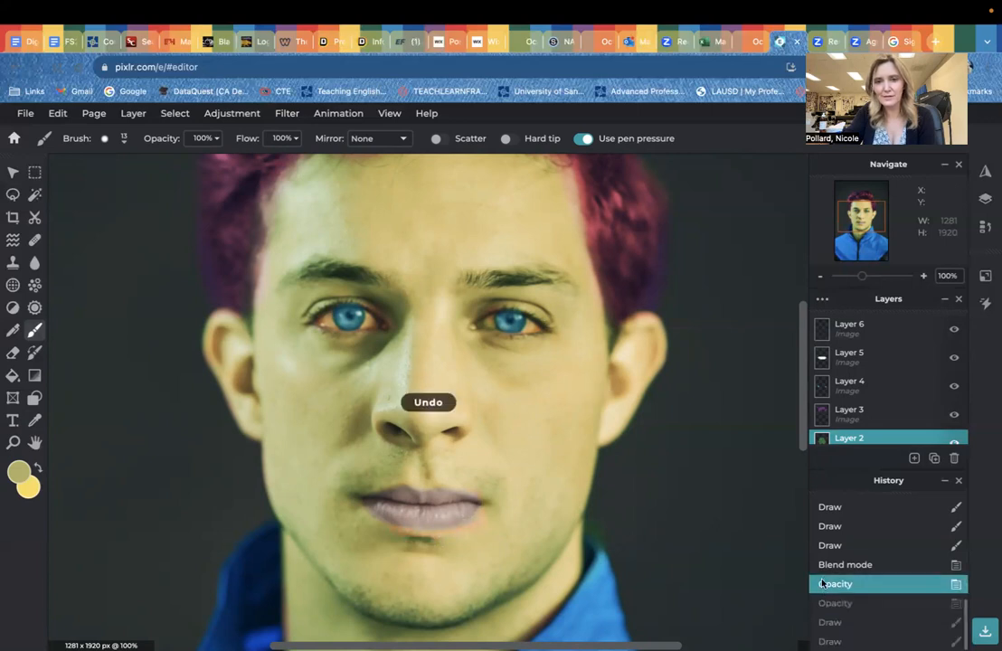
key("ctrl+y")
key("ctrl+y")
left_click(831, 603)
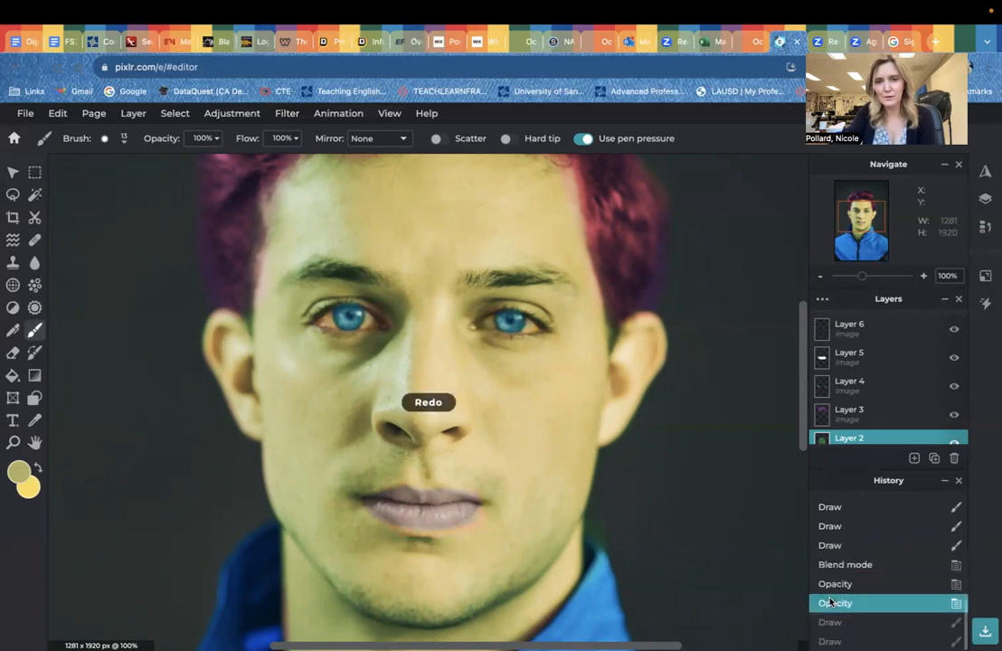
Step: Merge all layers of the portrait into a single background layer
key("ctrl+0")
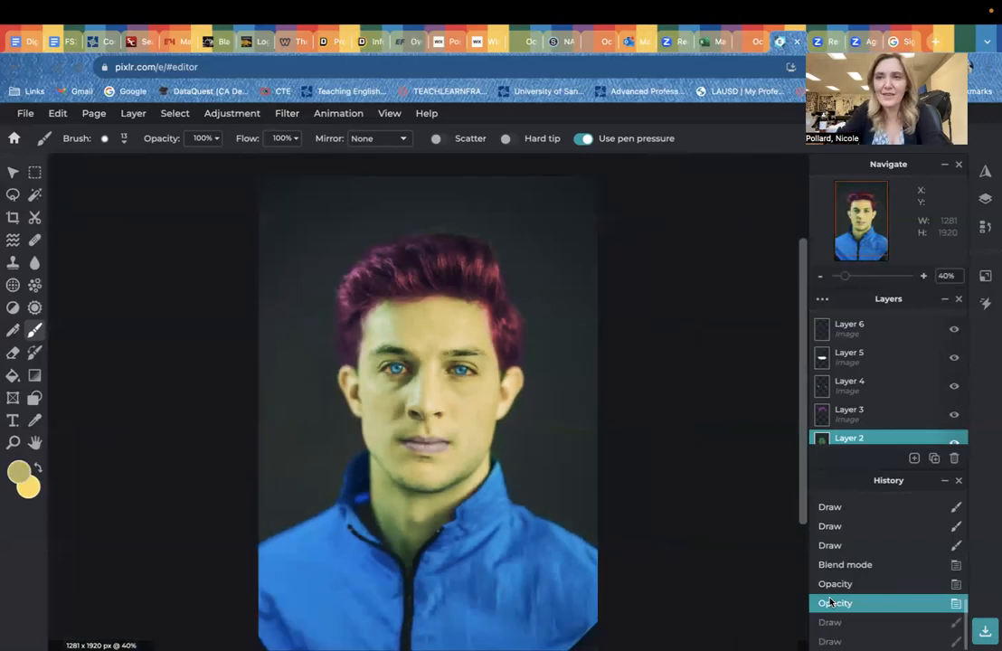
left_click(822, 298)
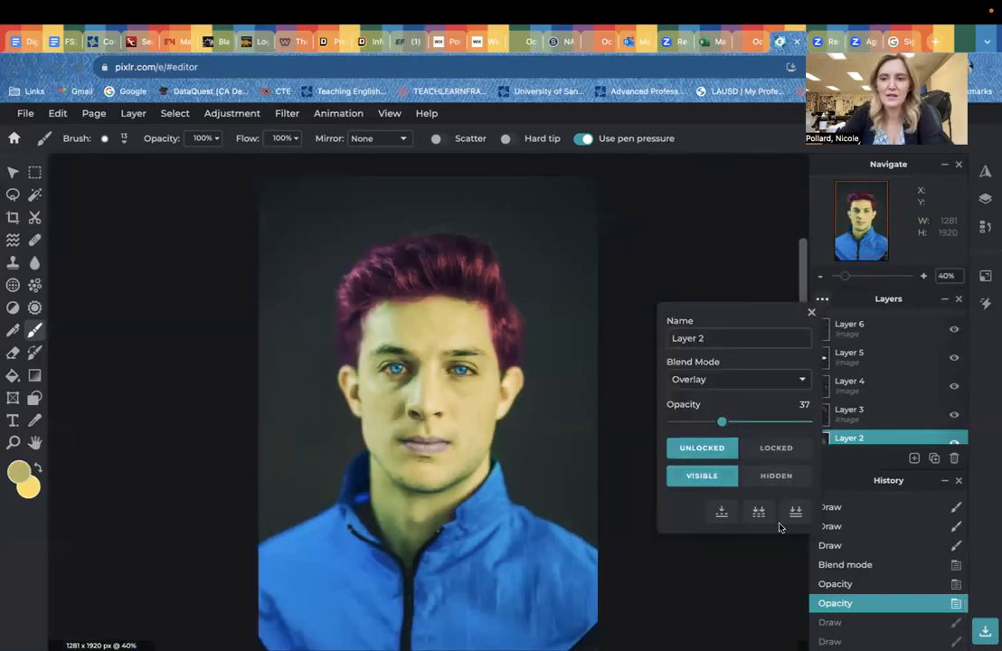
left_click(796, 512)
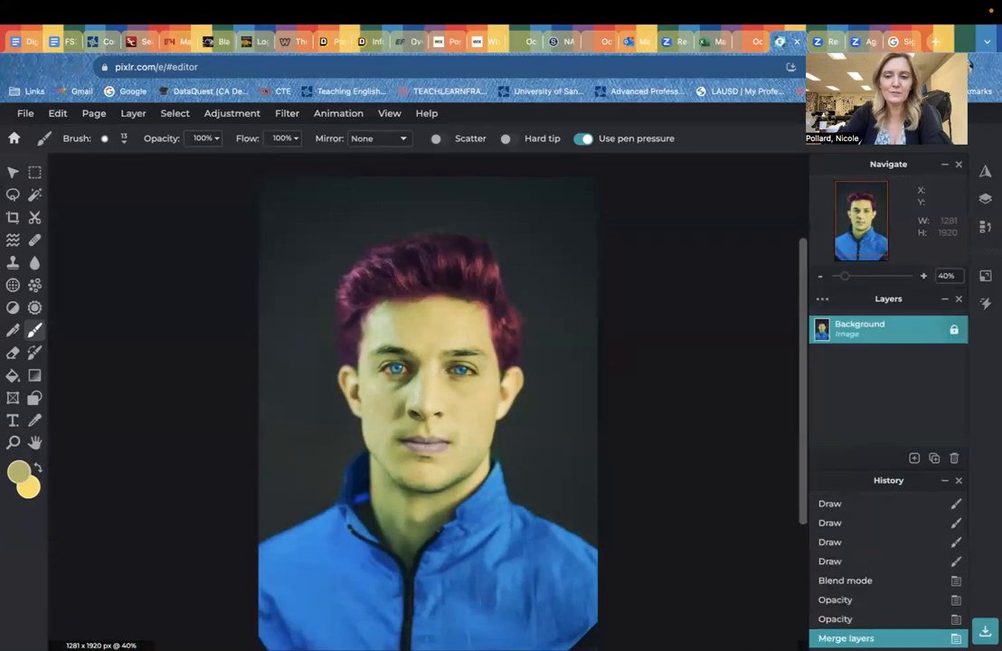
Step: Start adding an image from a file as a new layer
scroll(428, 403, "down", 2)
scroll(428, 402, "up", 4)
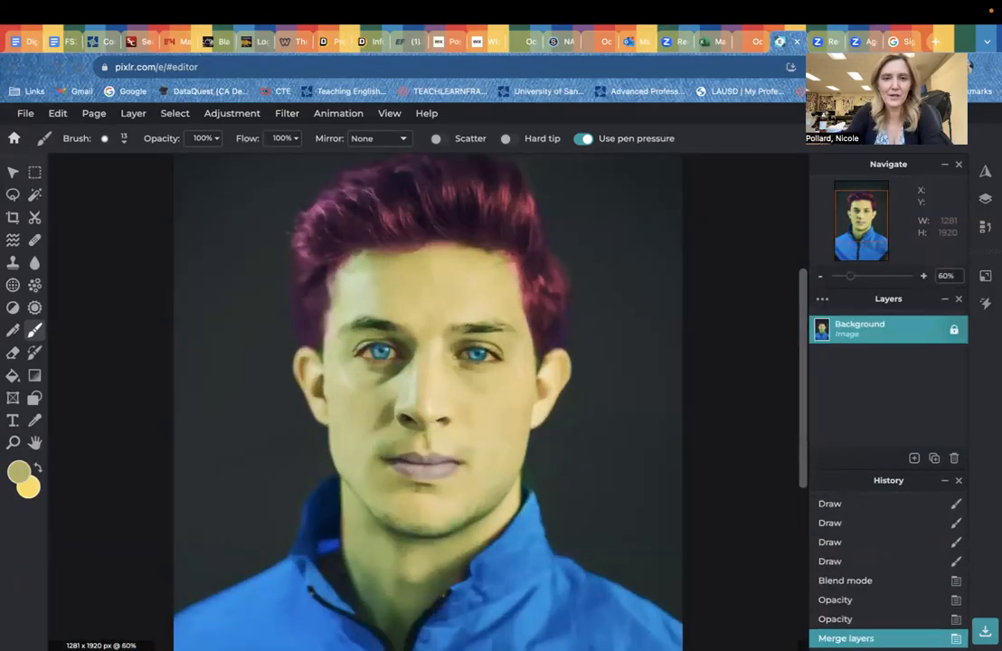
scroll(432, 408, "up", 1)
left_click(915, 458)
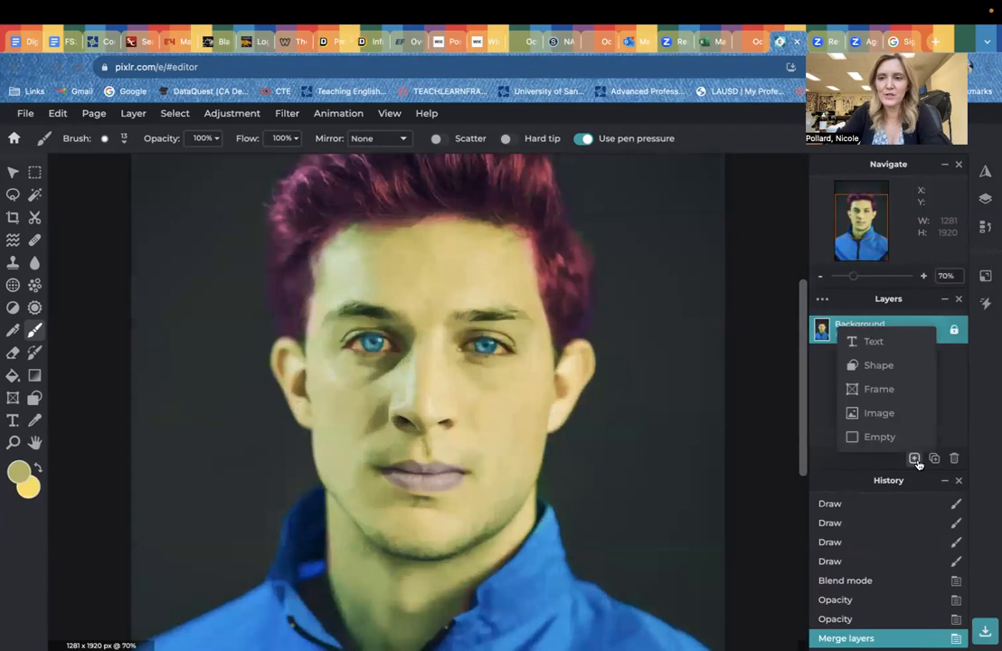
left_click(870, 414)
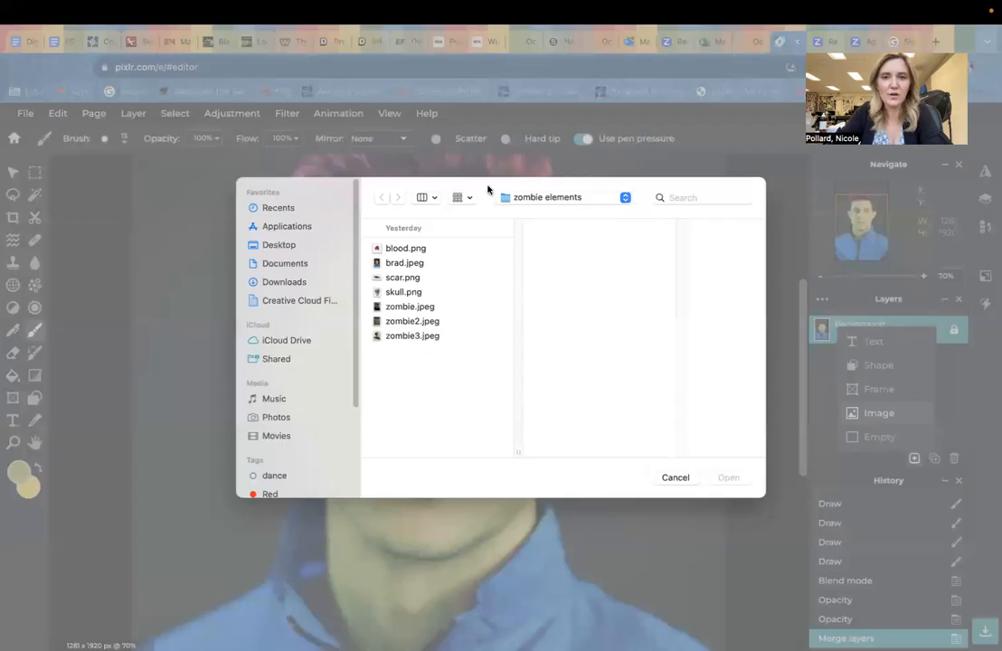
left_click(274, 358)
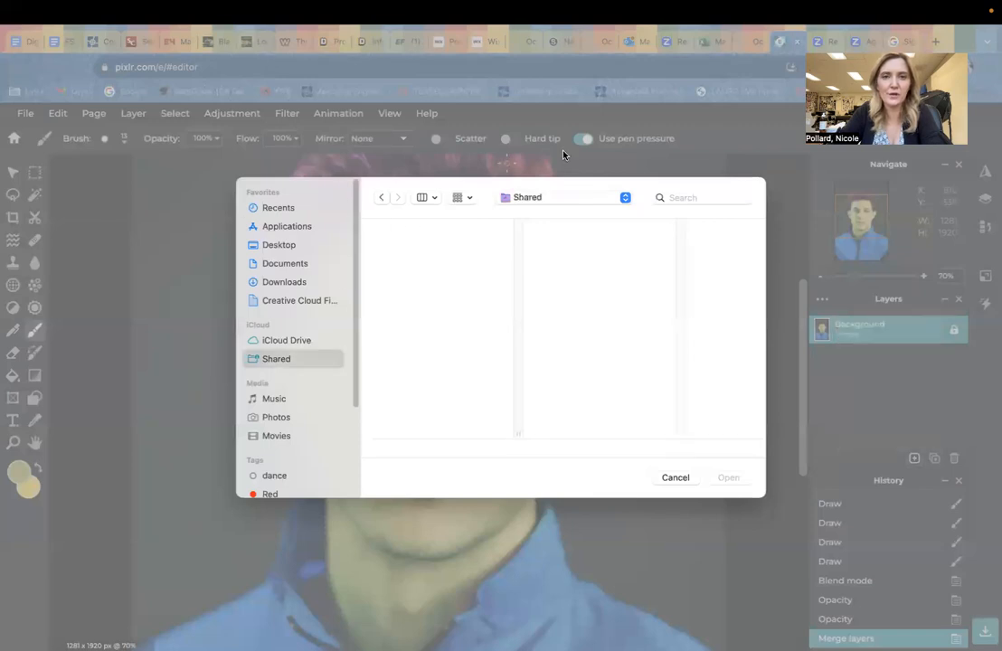
left_click(277, 266)
left_click(279, 283)
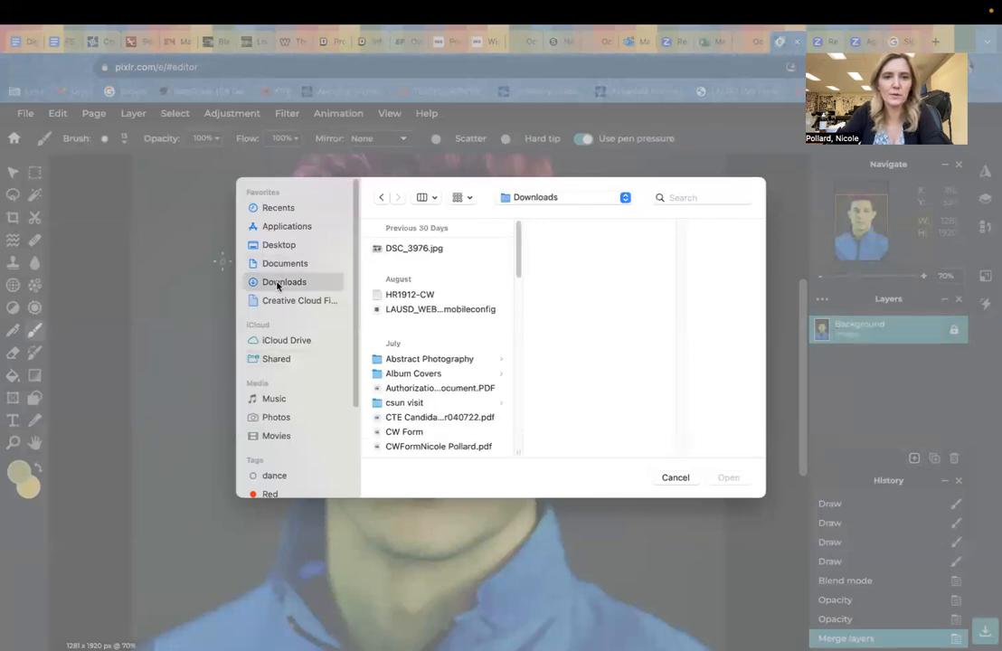
left_click(274, 245)
left_click(275, 226)
left_click(276, 207)
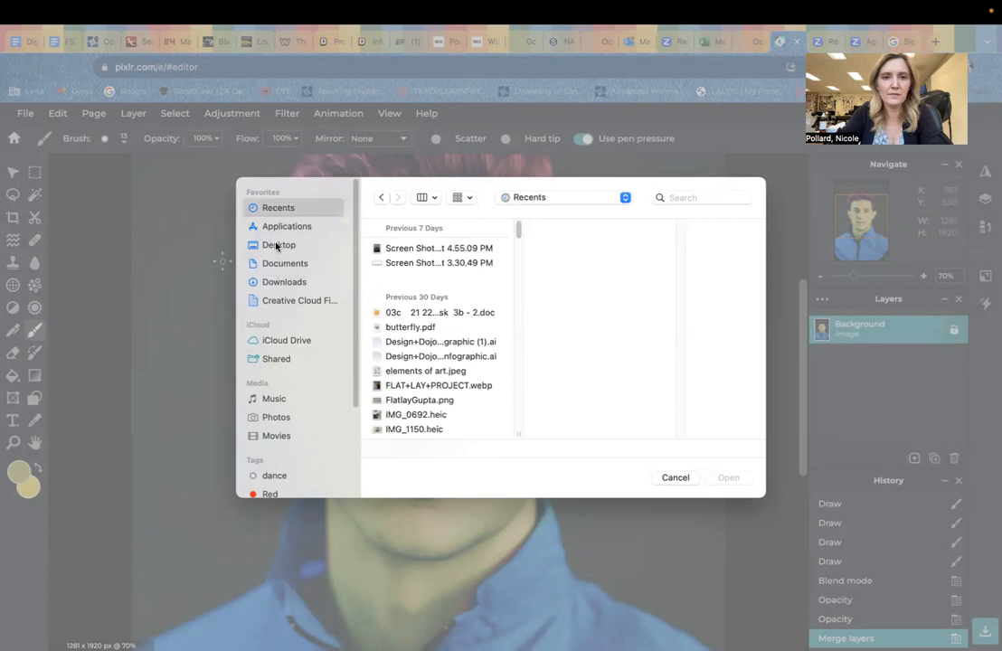
left_click(282, 285)
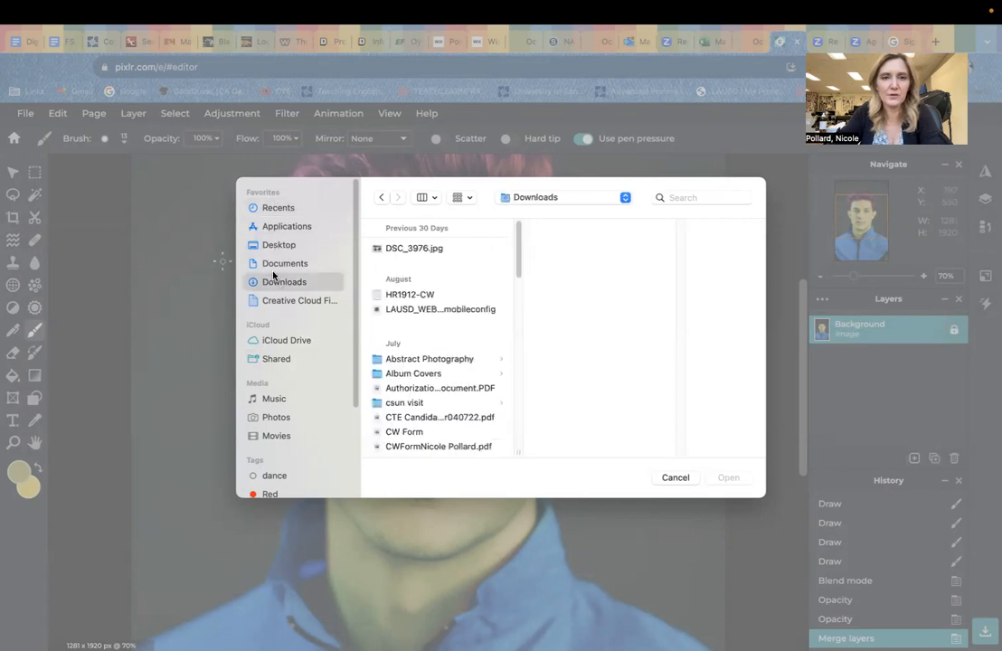
left_click(272, 265)
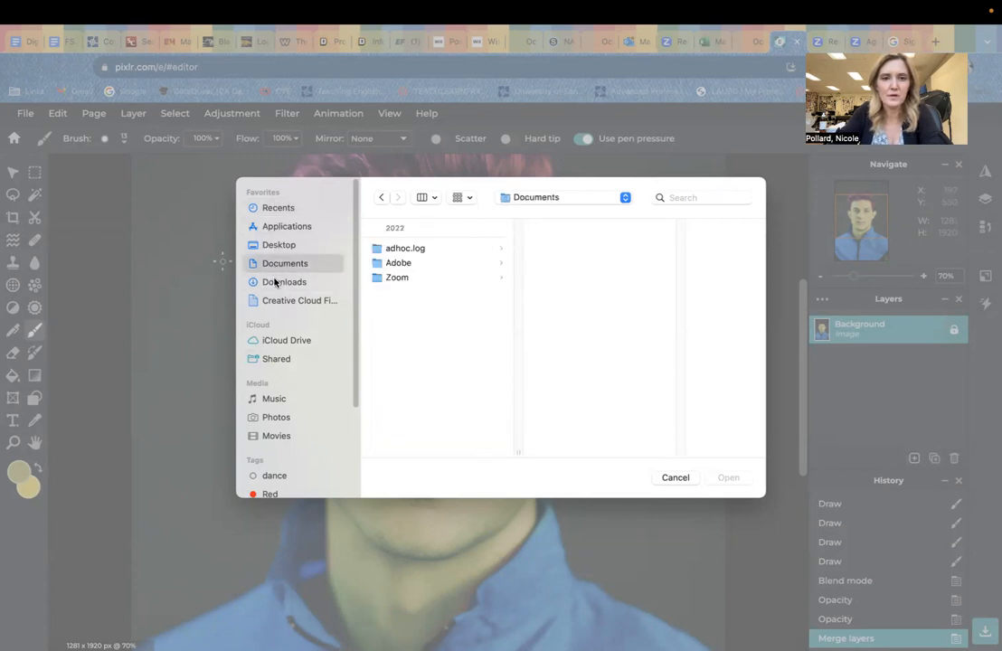
Step: Insert scar.png from the Desktop's zombie elements folder and place it on the forehead, scaled to about 216 × 88 px
left_click(274, 245)
left_click(447, 278)
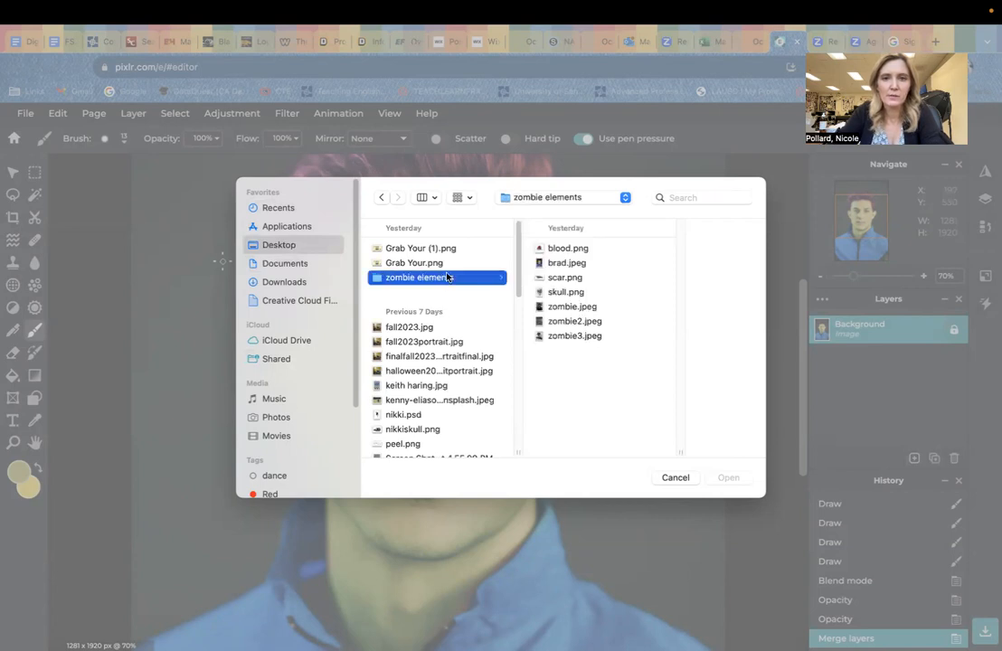
left_click(566, 278)
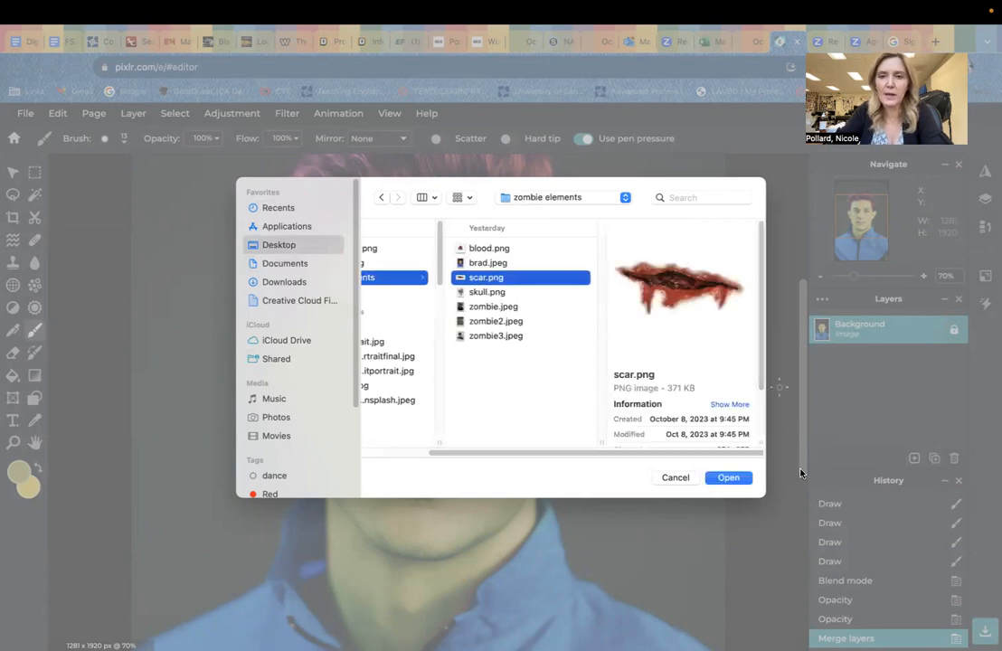
left_click(728, 478)
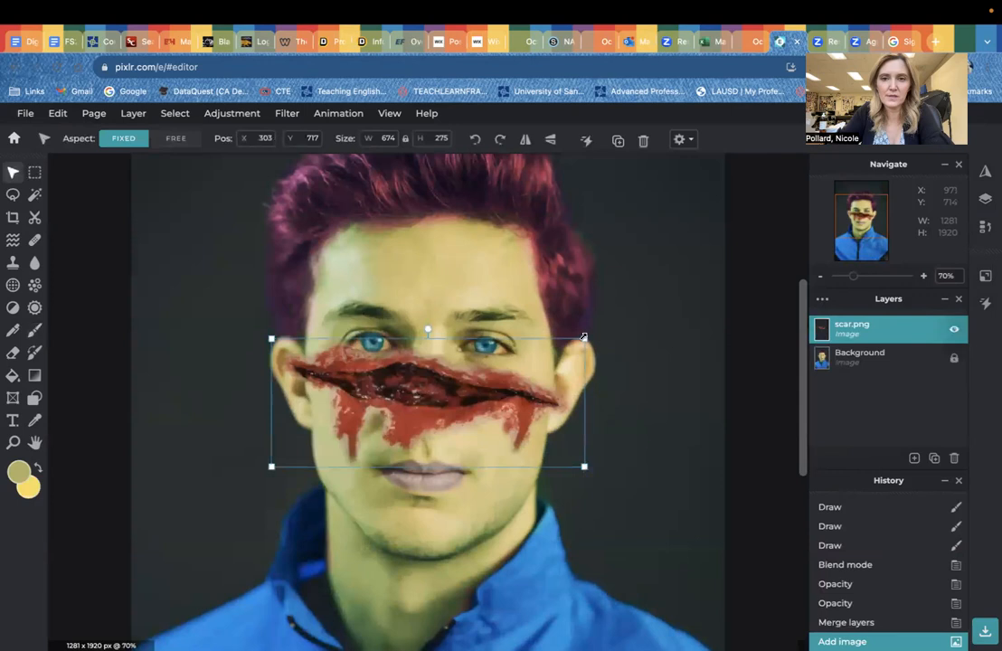
left_click_drag(582, 337, 473, 223)
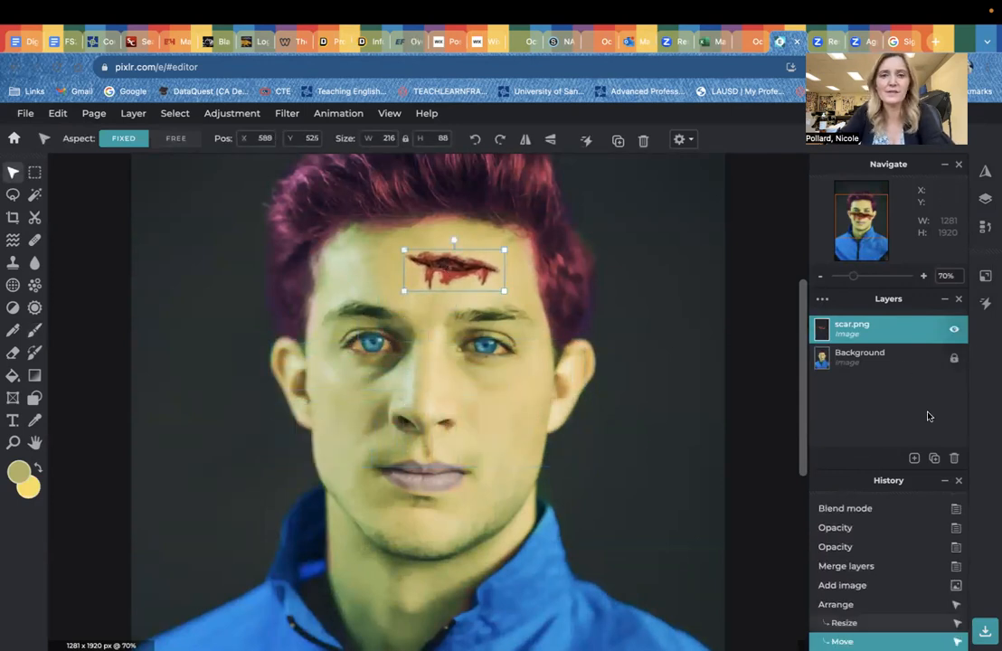
Step: Add blood.png as an image layer, scale it to about 196 × 196 px and place it on the neck
left_click(915, 456)
left_click(898, 414)
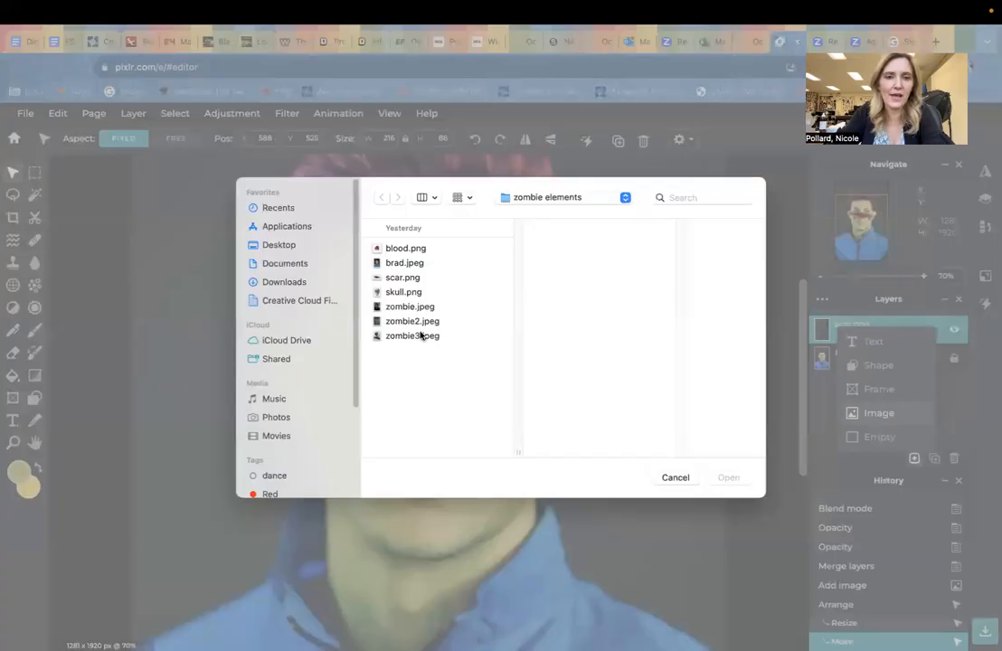
left_click(398, 249)
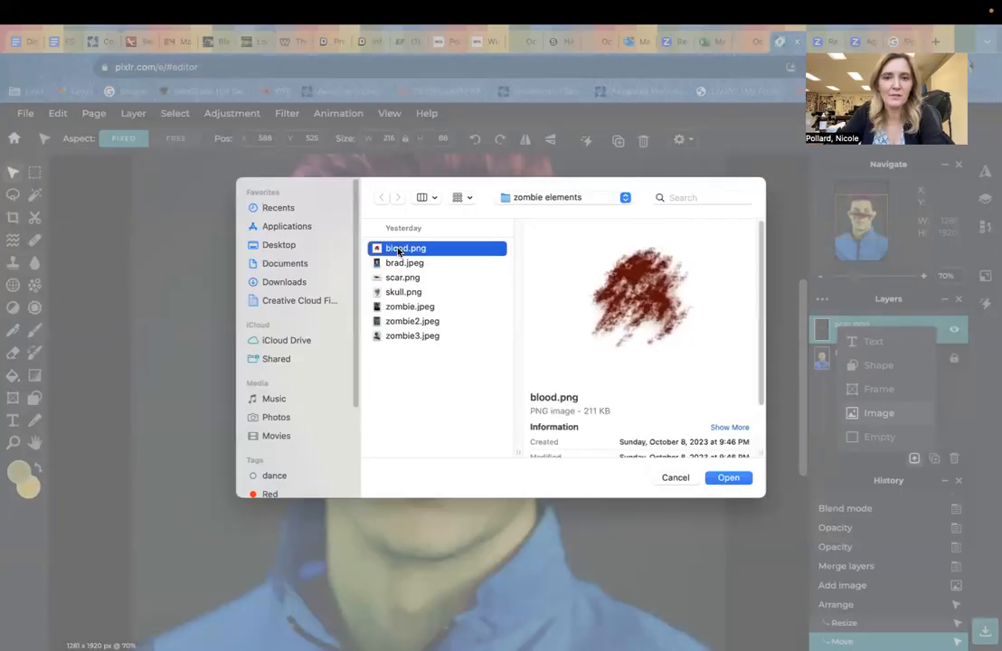
left_click(721, 479)
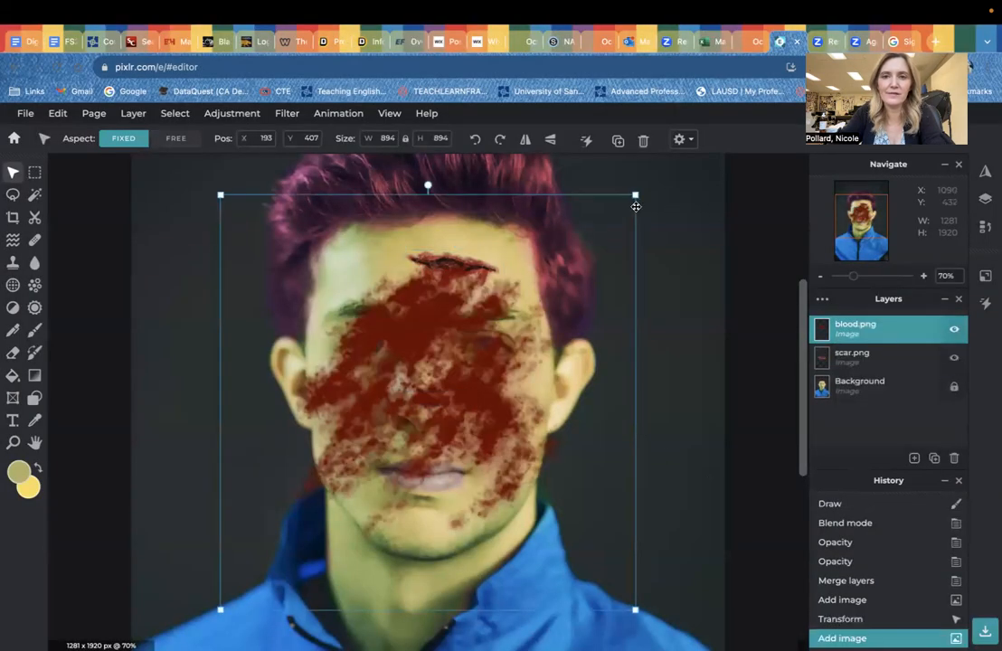
left_click_drag(605, 217, 312, 515)
left_click_drag(268, 549, 372, 584)
Step: Add skull.png as an image layer, enlarge it to about 626 × 946 px and centre it over the face
left_click(915, 458)
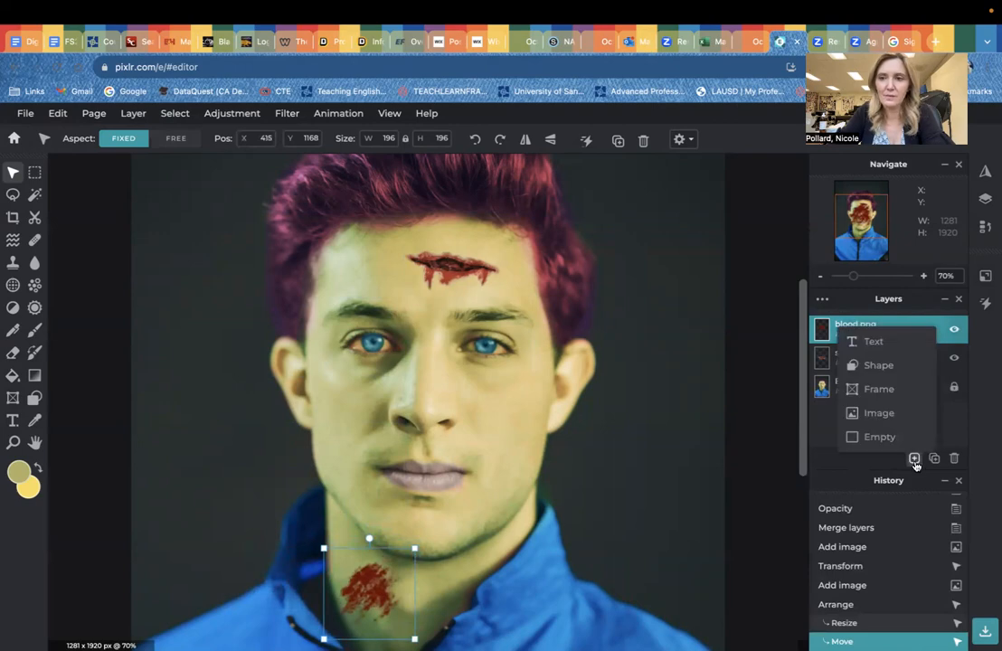
left_click(895, 421)
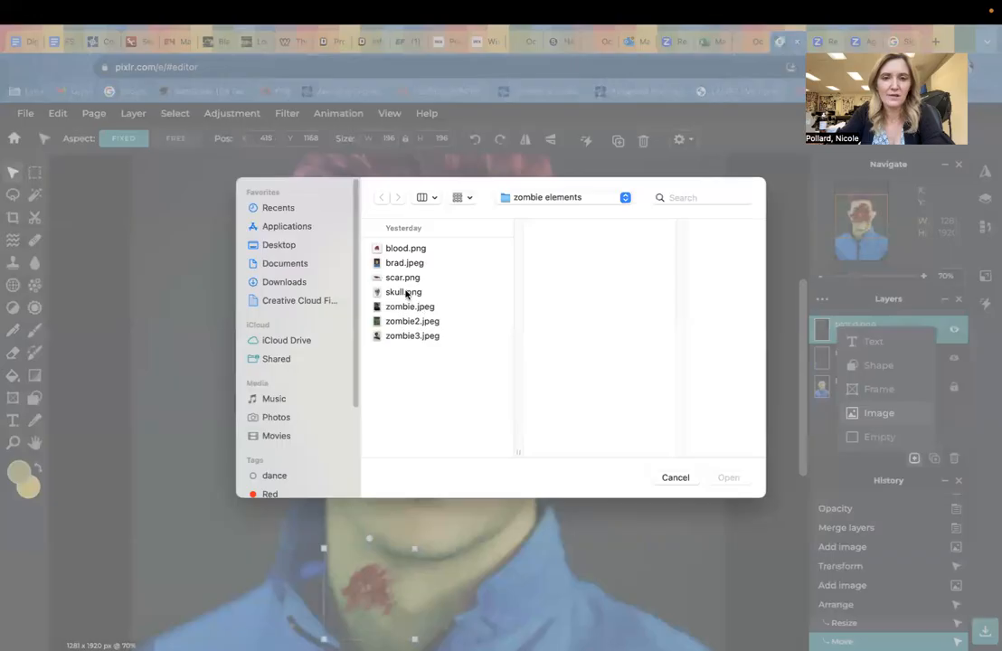
left_click(407, 291)
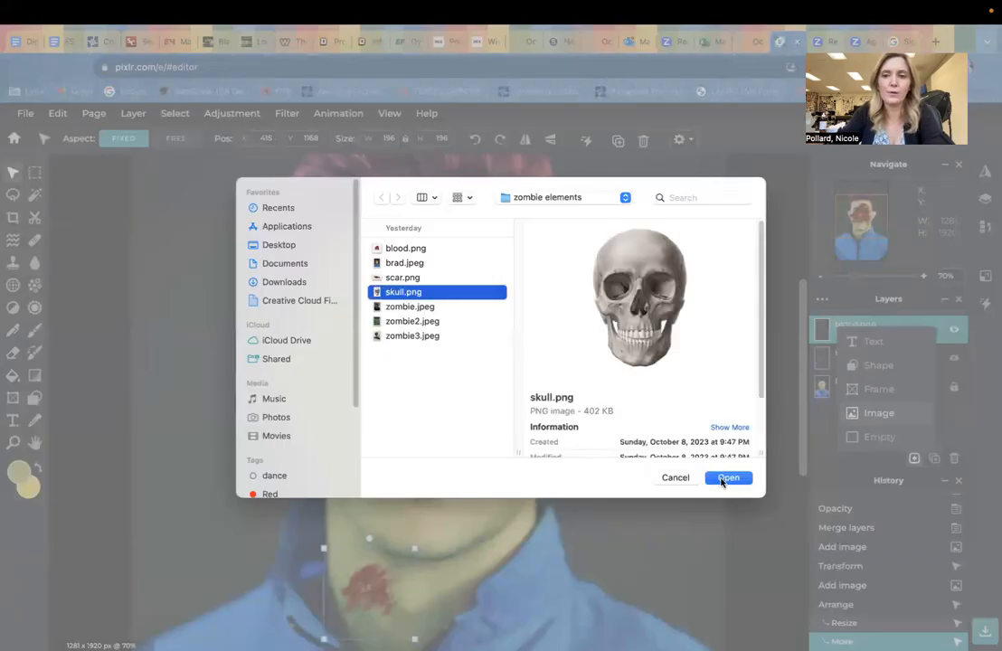
left_click(721, 481)
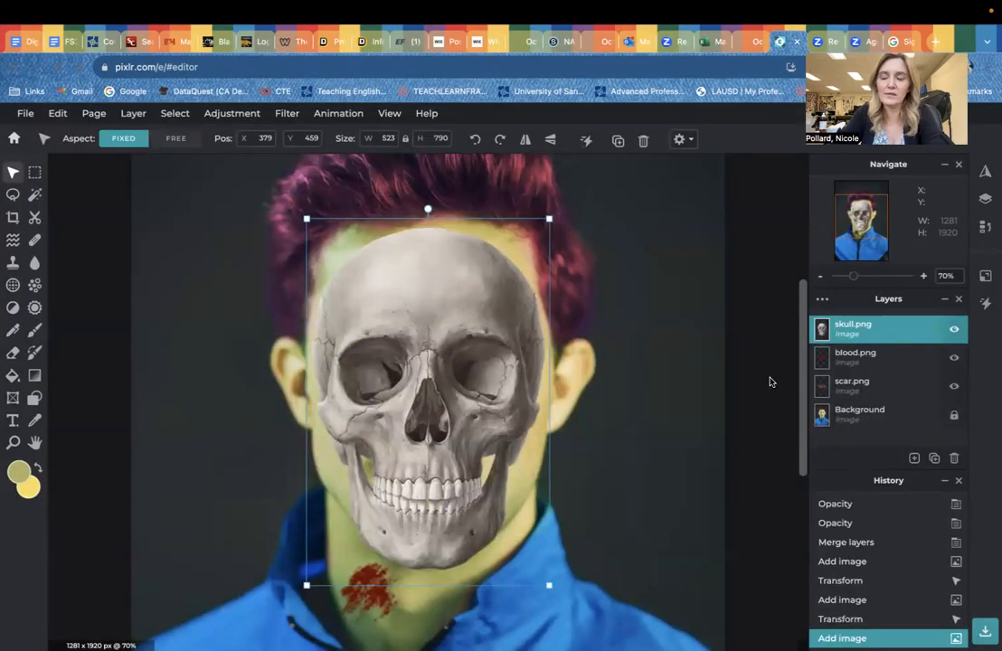
left_click_drag(550, 218, 599, 161)
left_click_drag(456, 307, 420, 332)
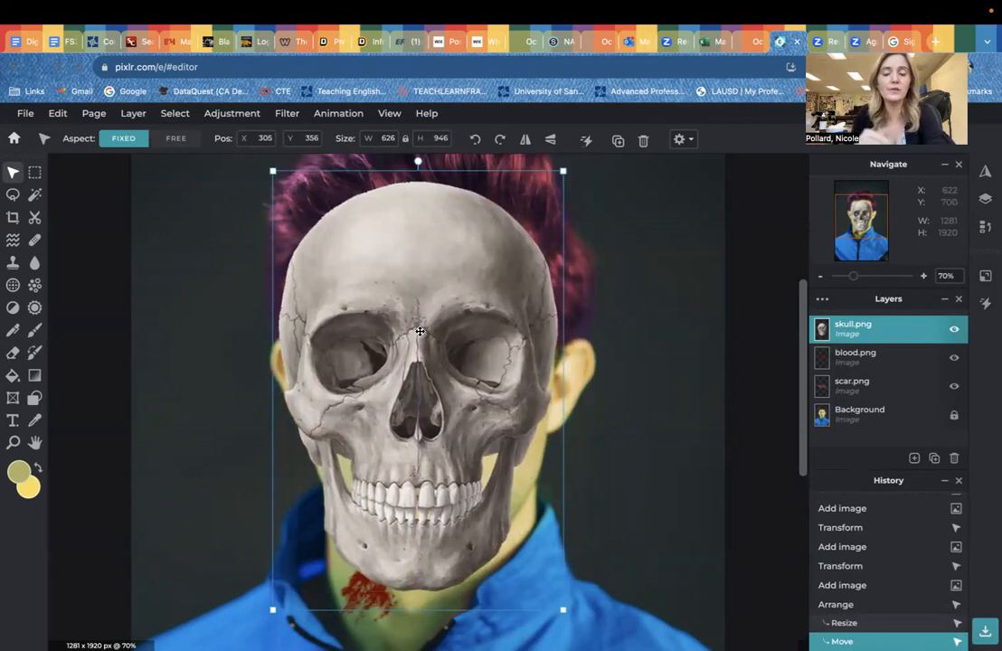
left_click_drag(417, 316, 425, 314)
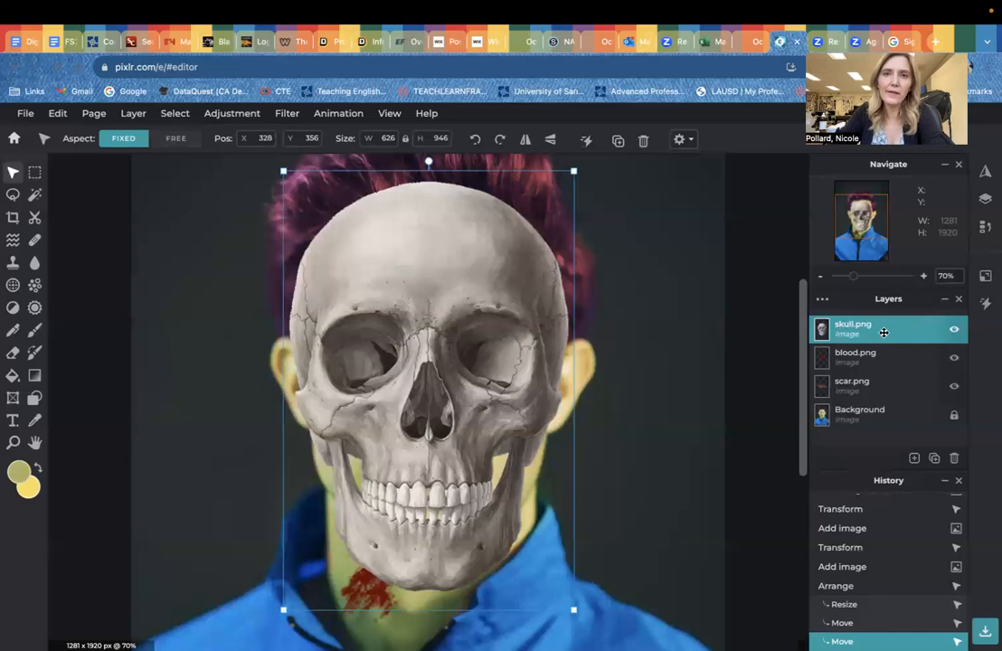
Step: Lower the skull layer's opacity to 41, then fit the skull to the face at about 568 × 858 px
left_click(823, 301)
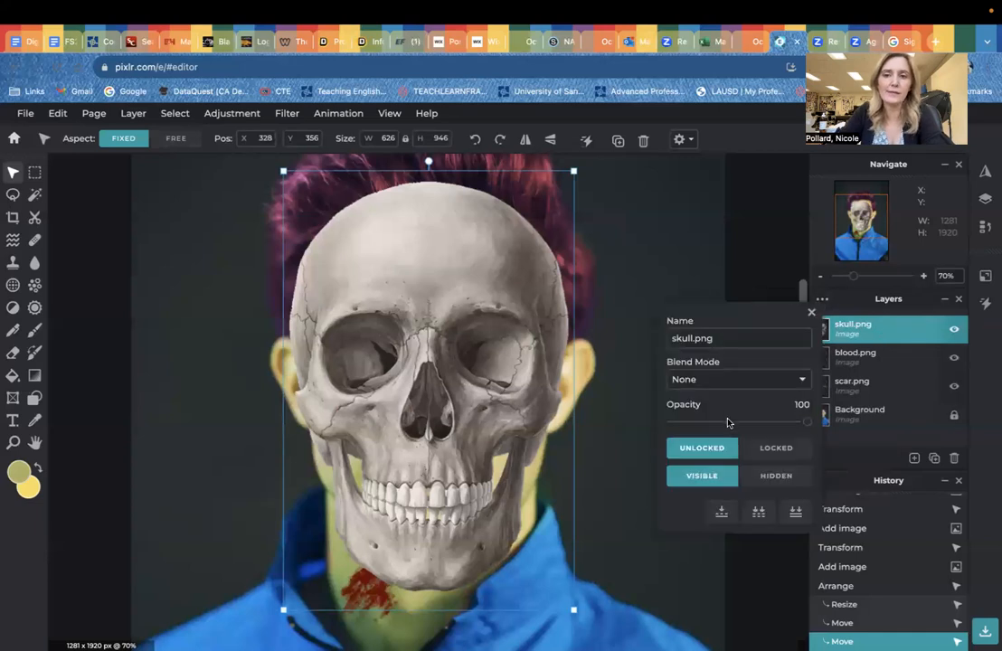
left_click(728, 422)
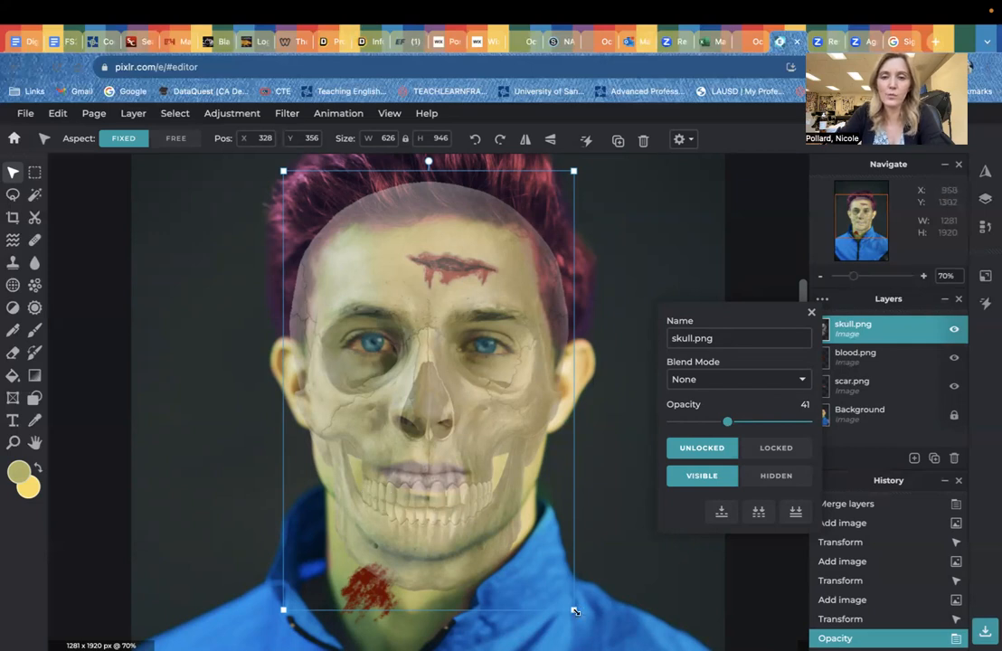
left_click_drag(575, 612, 546, 571)
left_click_drag(440, 487, 454, 499)
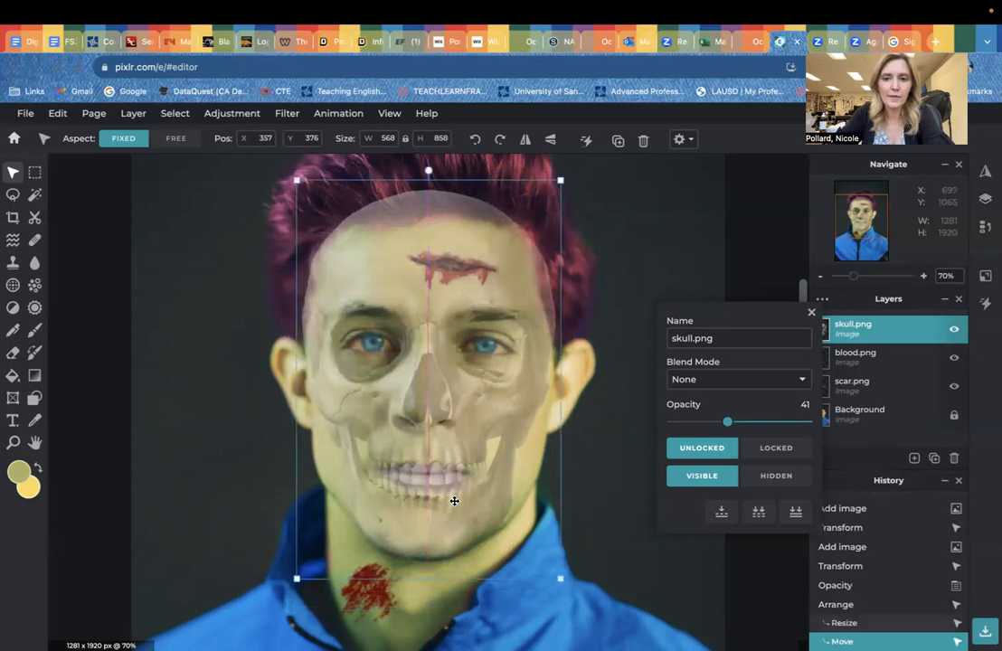
Step: Set the skull layer's opacity to 100 and its blend mode to Overlay
left_click(810, 424)
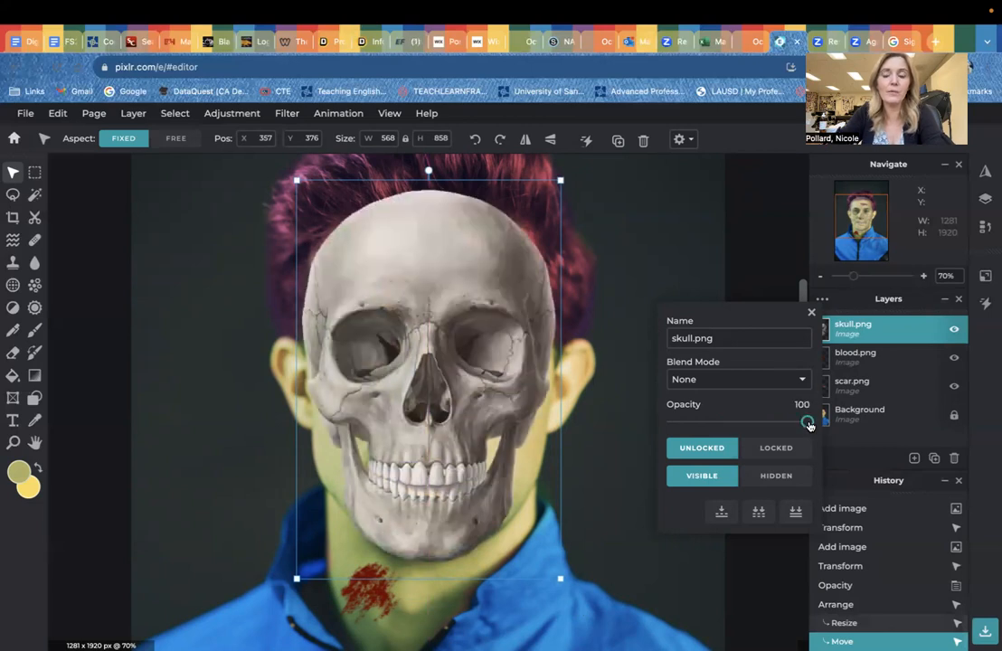
left_click(811, 312)
left_click(822, 301)
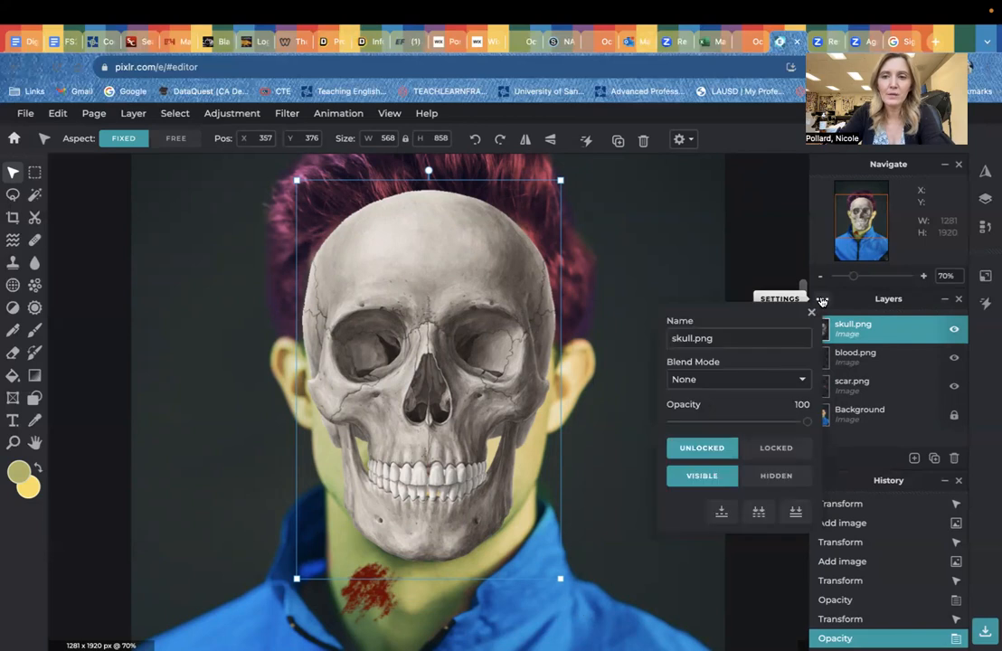
left_click(714, 380)
left_click(699, 440)
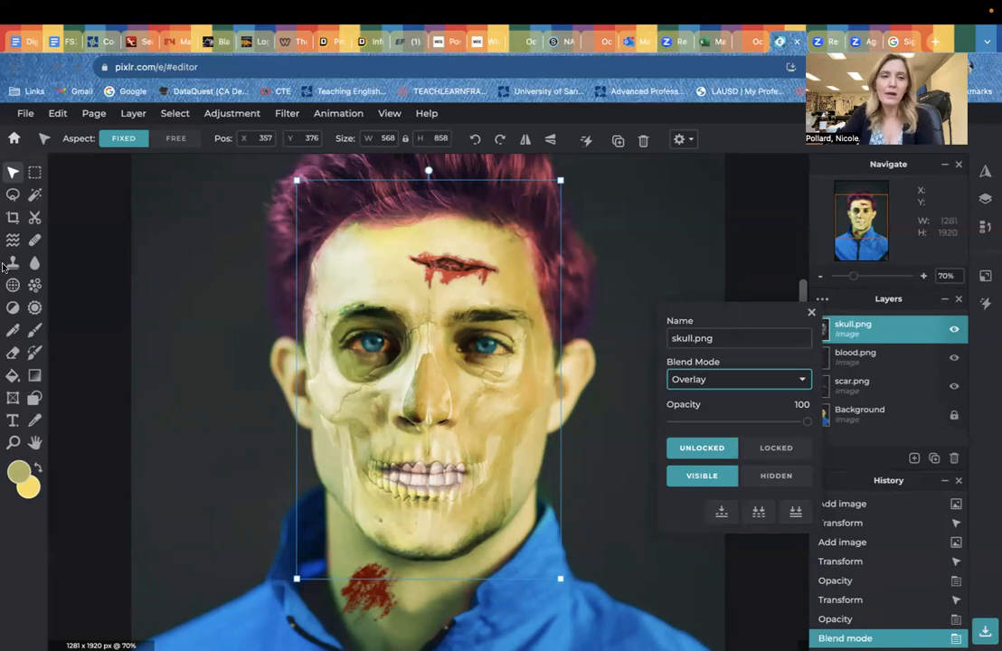
Step: Erase the skull layer's stray edges around the hairline, temples, jaw and neck with the Eraser
left_click(14, 356)
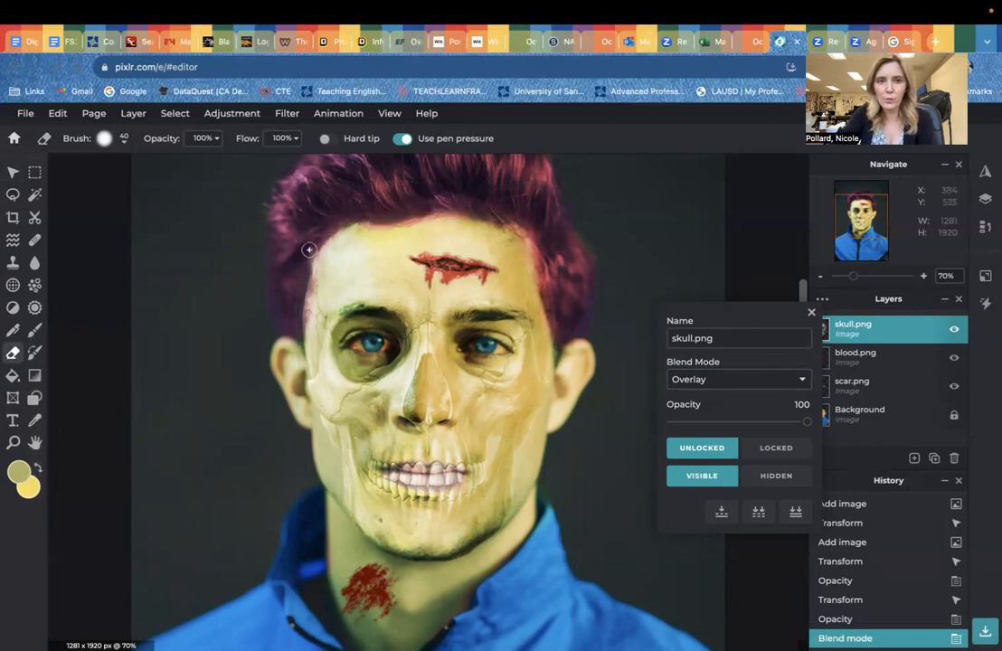
left_click(523, 213)
left_click_drag(517, 204, 561, 315)
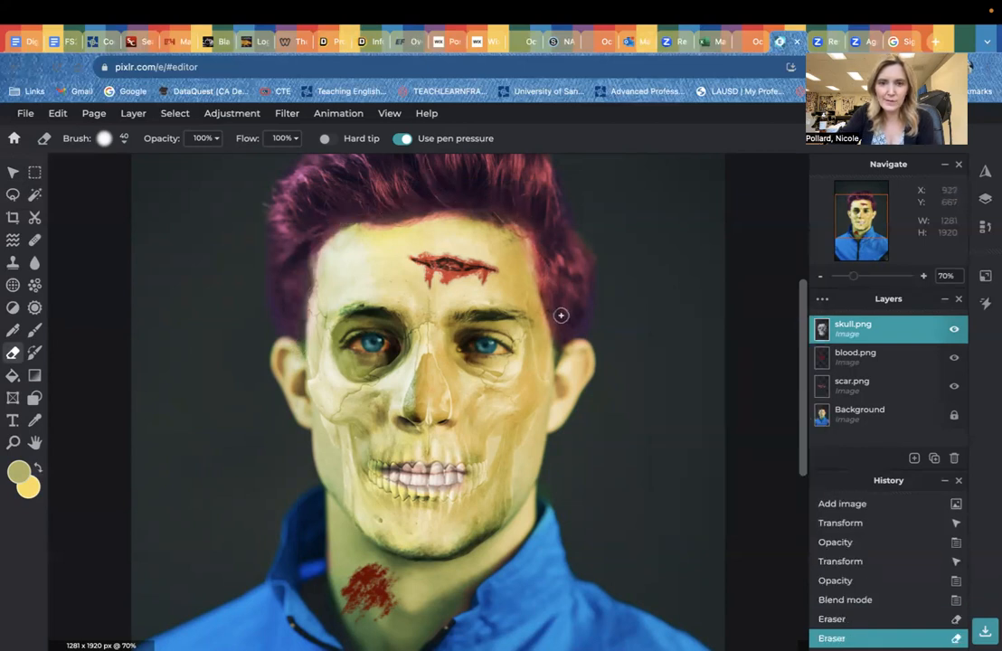
left_click_drag(553, 454, 526, 512)
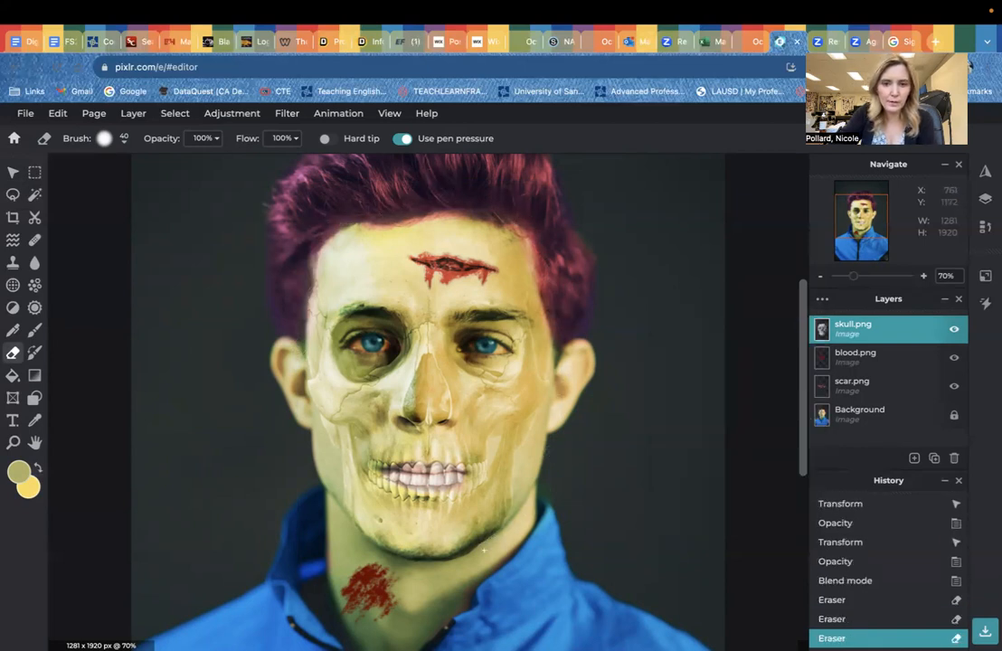
left_click_drag(384, 588, 334, 510)
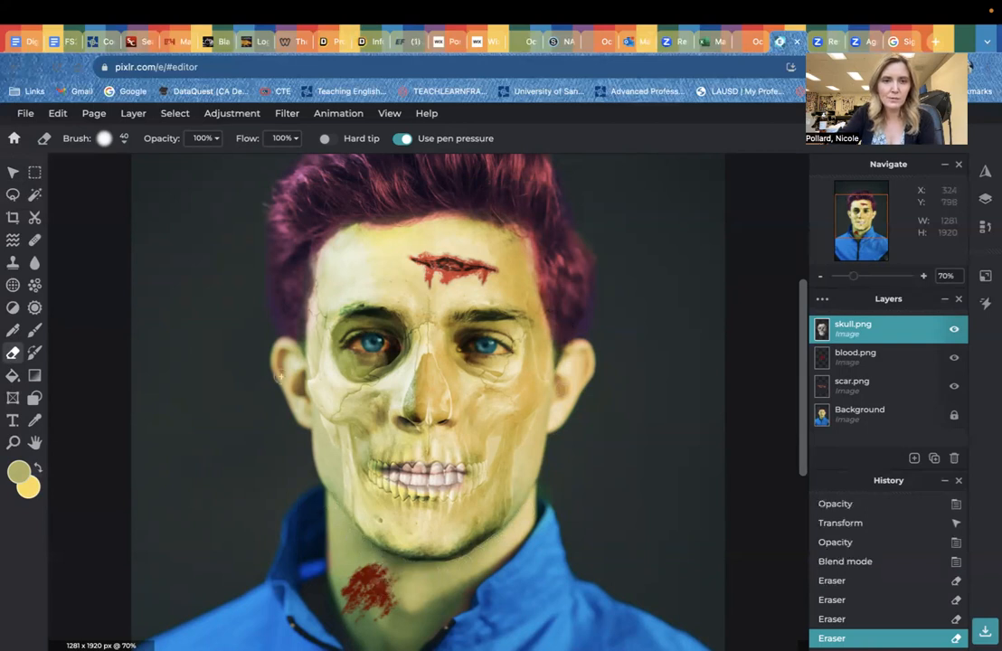
left_click(296, 310)
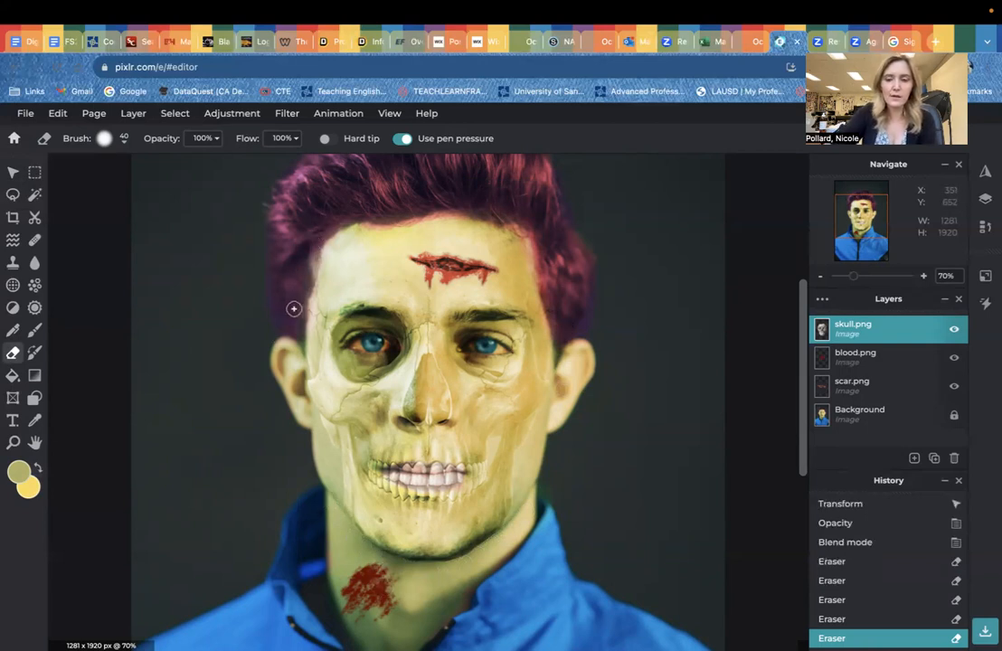
Step: Flatten the skull, blood and scar layers into the background image
scroll(294, 309, "down", 3)
scroll(294, 308, "up", 2)
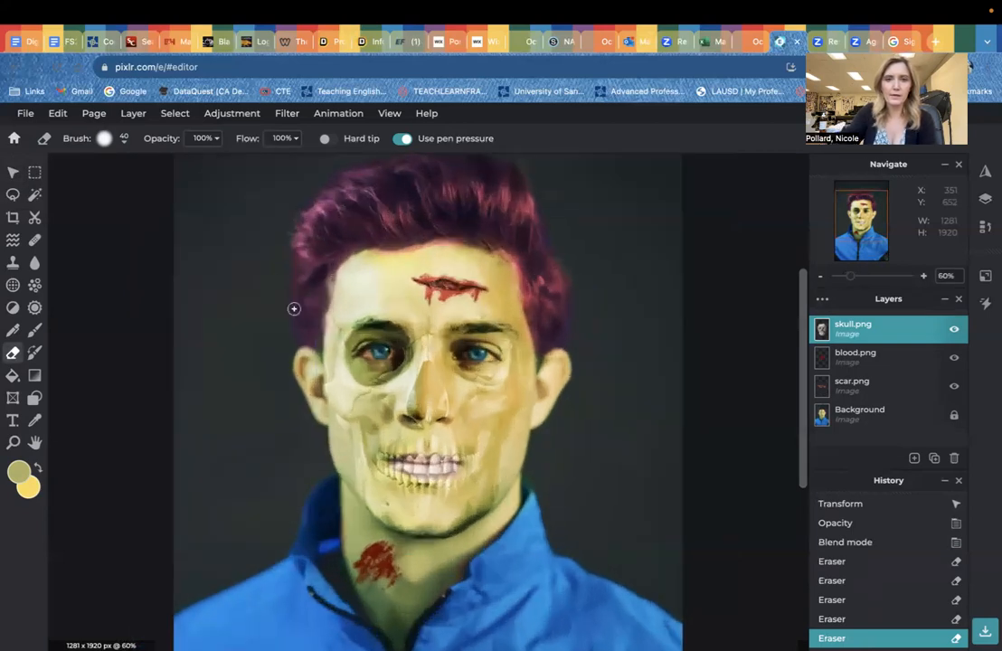
left_click(821, 299)
left_click(796, 510)
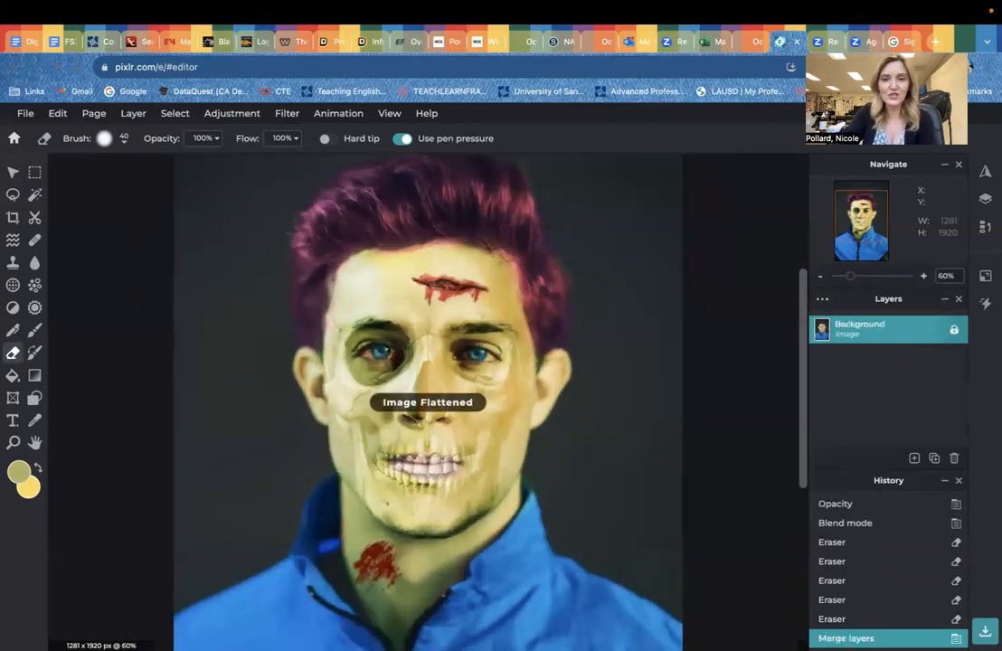
Step: Cut the man out of his dark backdrop by applying AI Auto Mask to the flattened layer
scroll(428, 402, "down", 3)
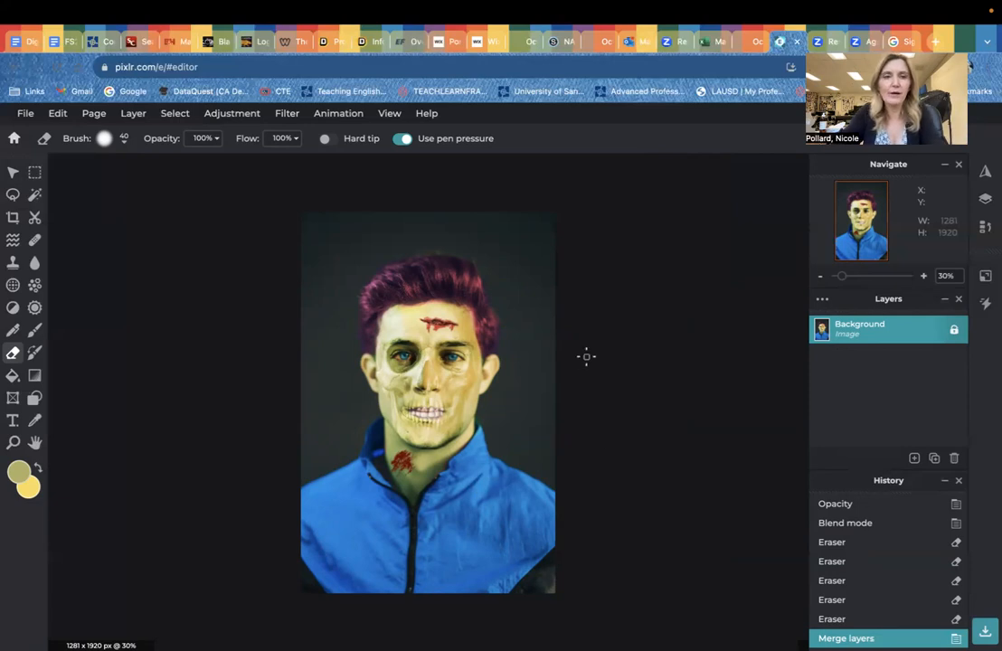
left_click(138, 115)
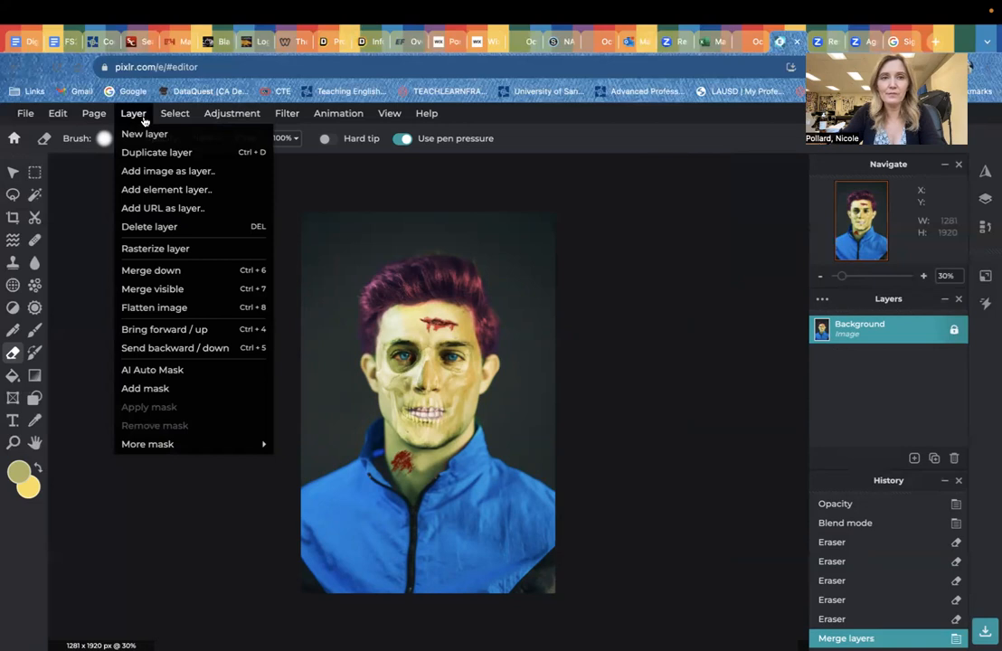
left_click(167, 370)
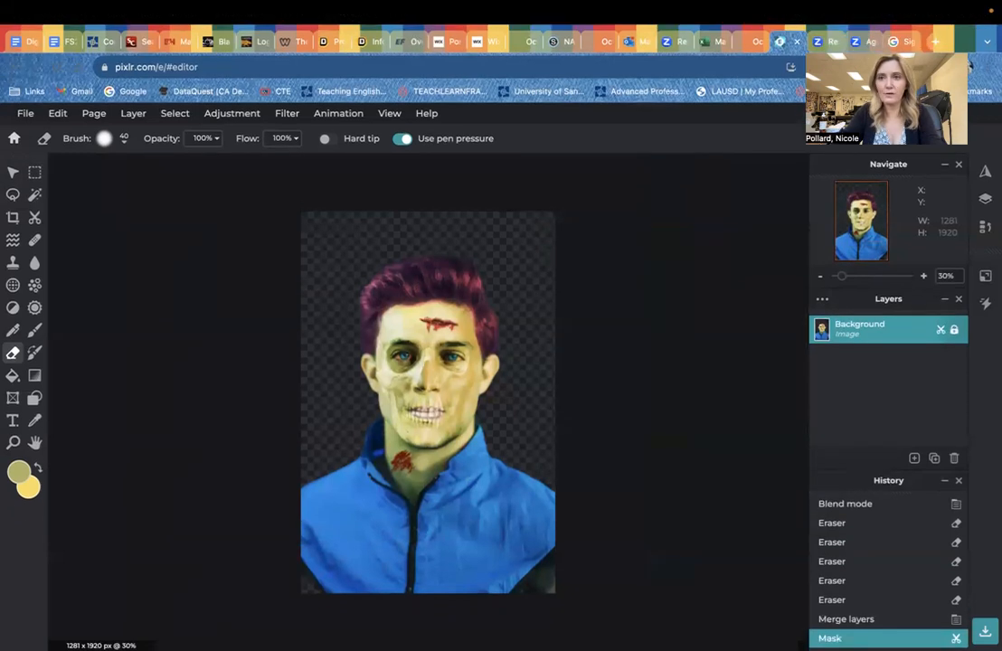
Step: Switch to the Google sign-in browser tab, open unsplash.com there and search for "spooky forest"
left_click(897, 41)
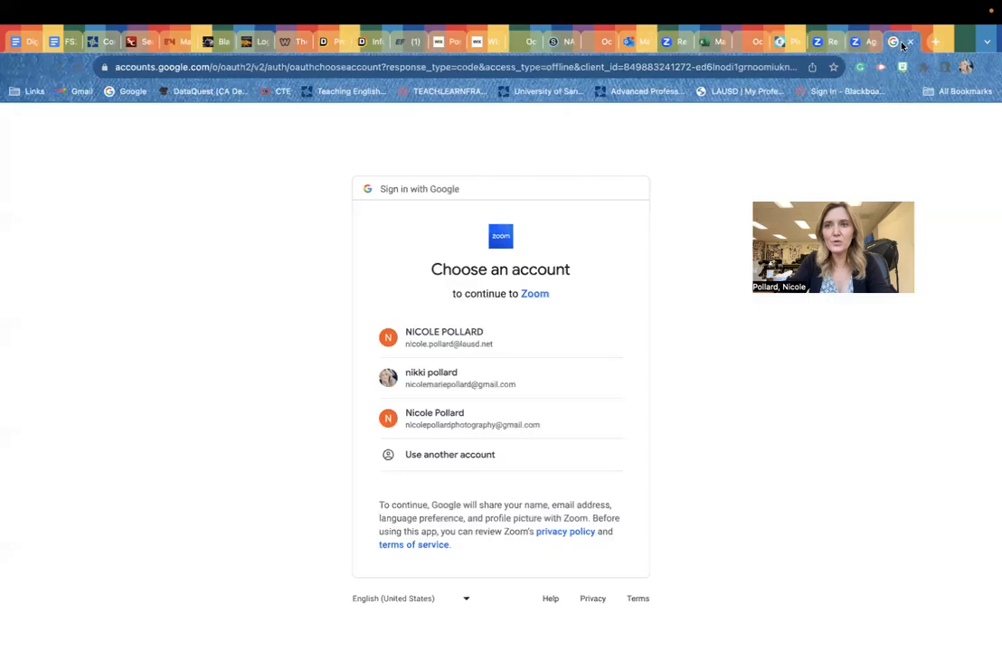
left_click(457, 66)
type("unsp")
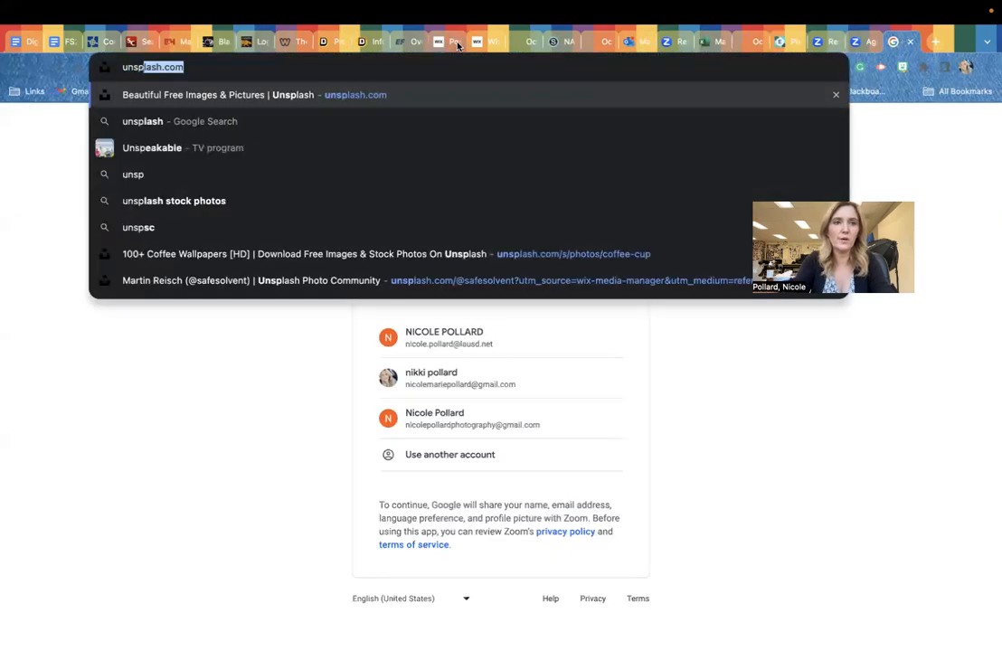
key("Return")
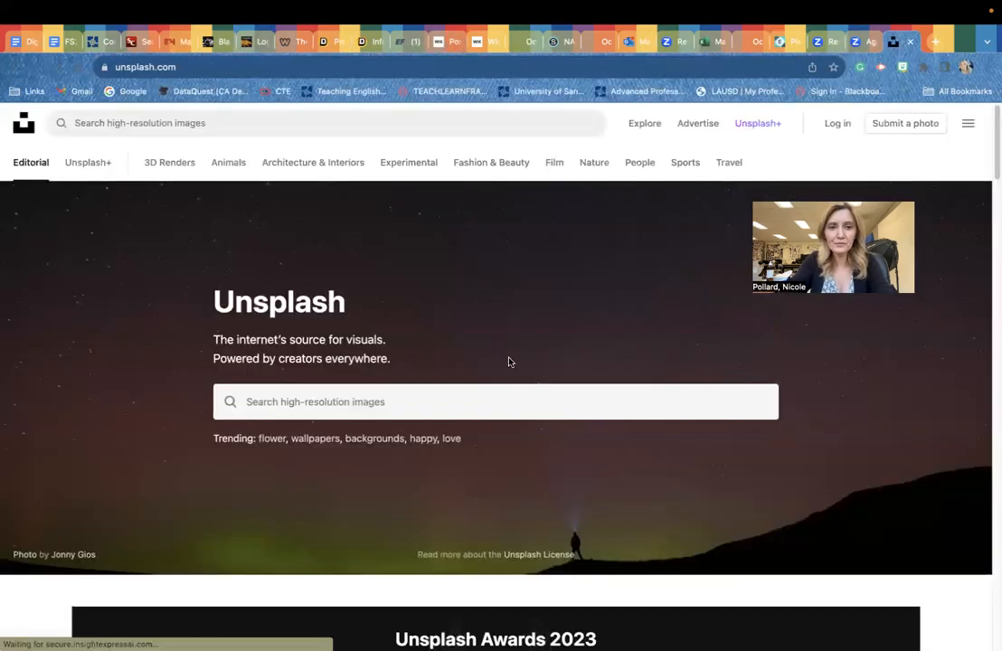
left_click(362, 399)
type("sp")
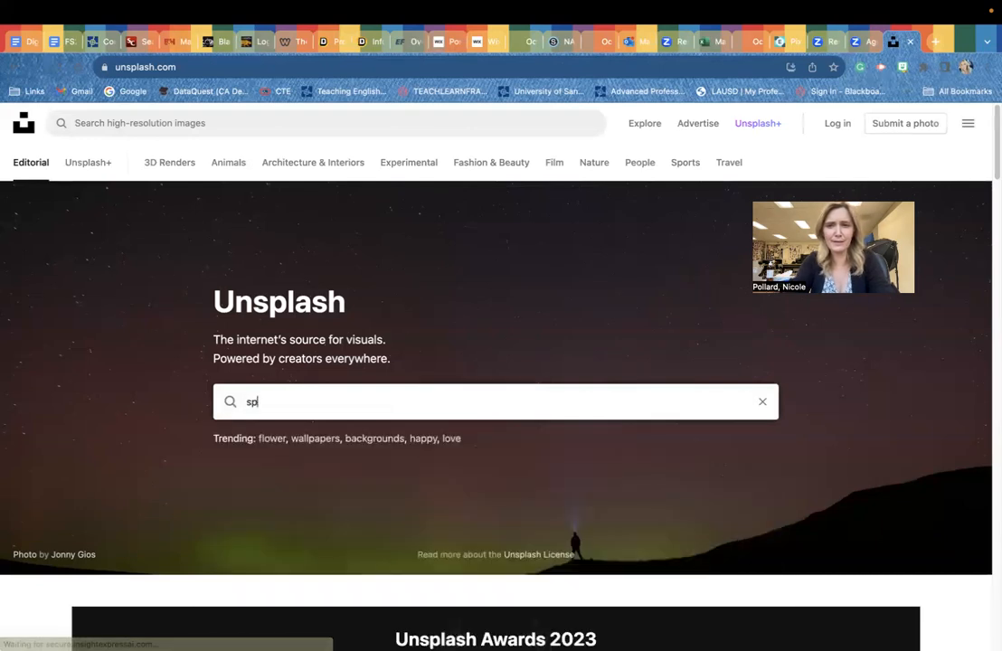
type("ooky forest")
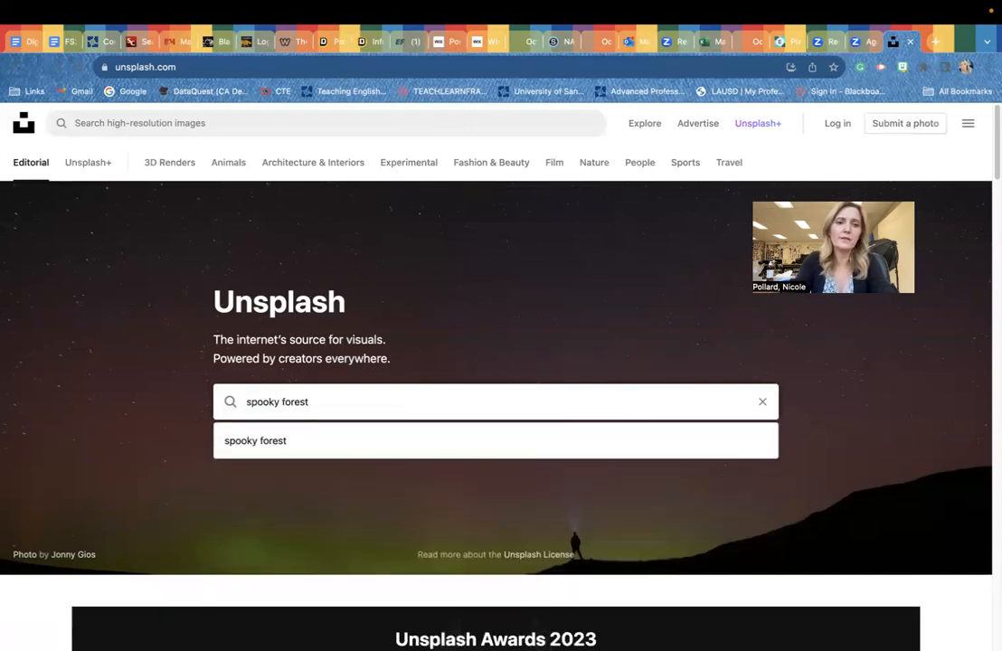
key("Return")
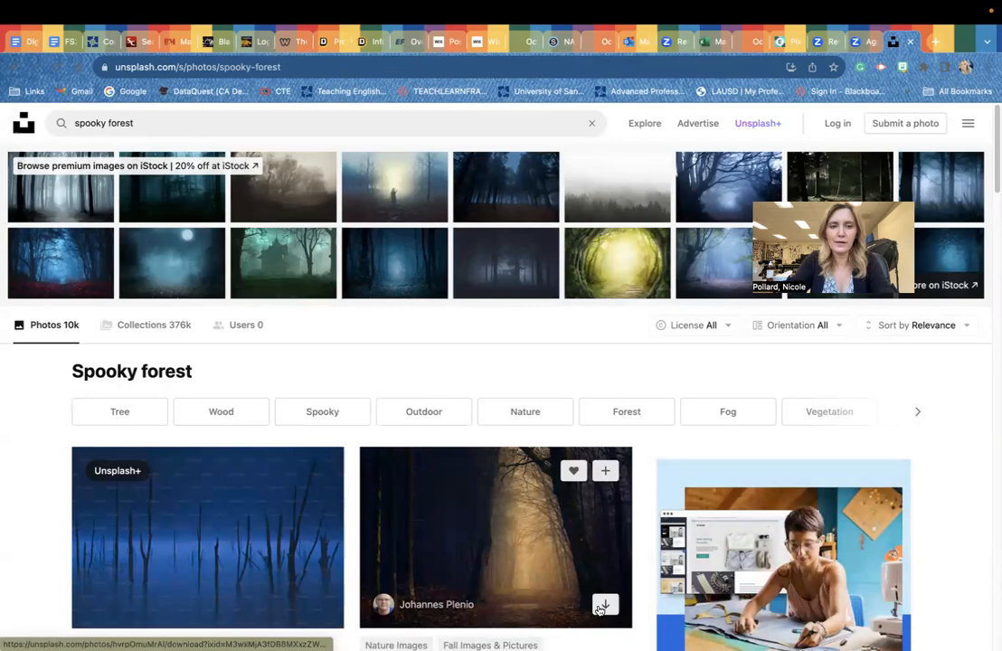
Step: Download the forest photo with the glowing path between dark trees, save it to the Desktop and browse further results
left_click(605, 606)
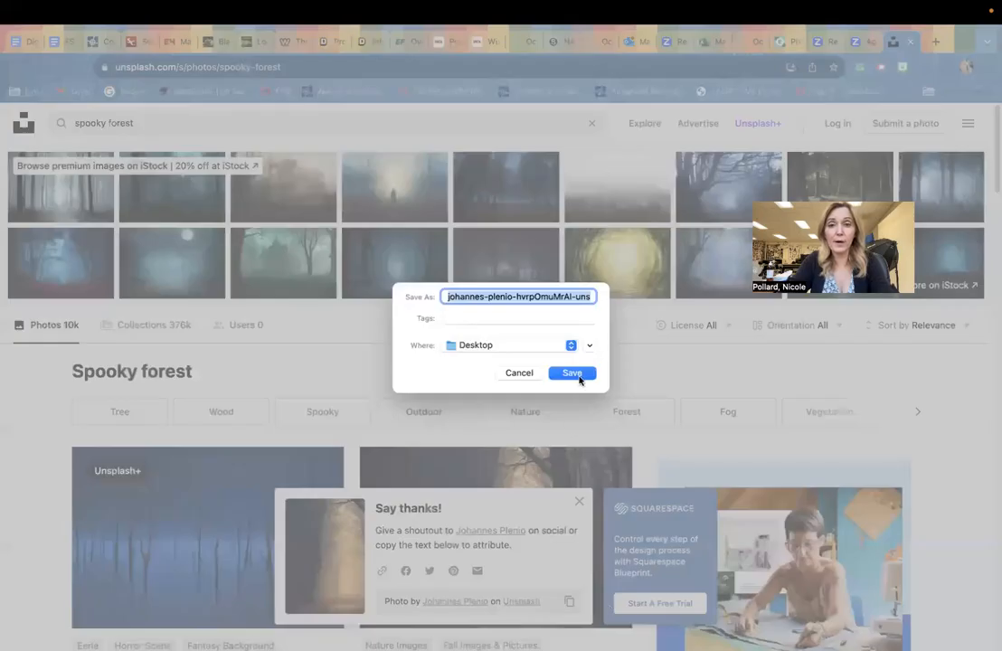
left_click(573, 372)
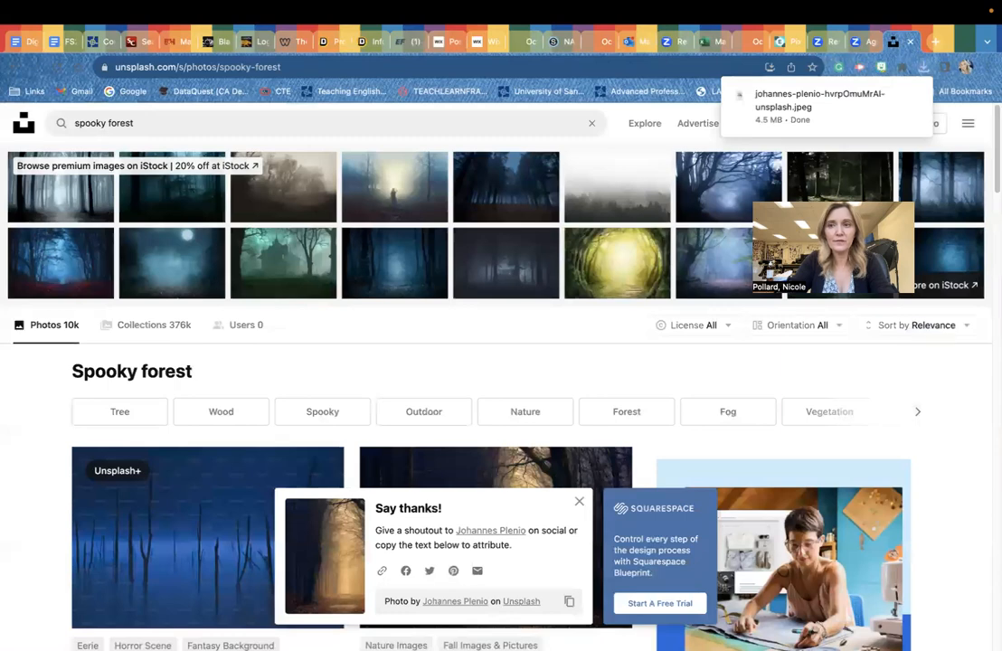
scroll(497, 407, "down", 10)
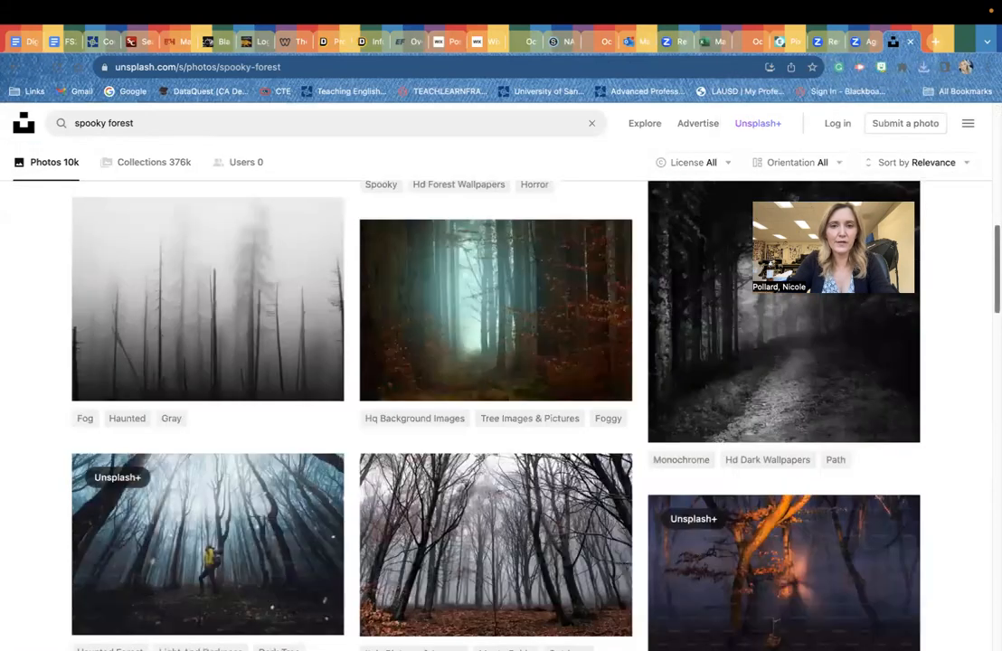
scroll(498, 408, "down", 3)
scroll(854, 138, "up", 15)
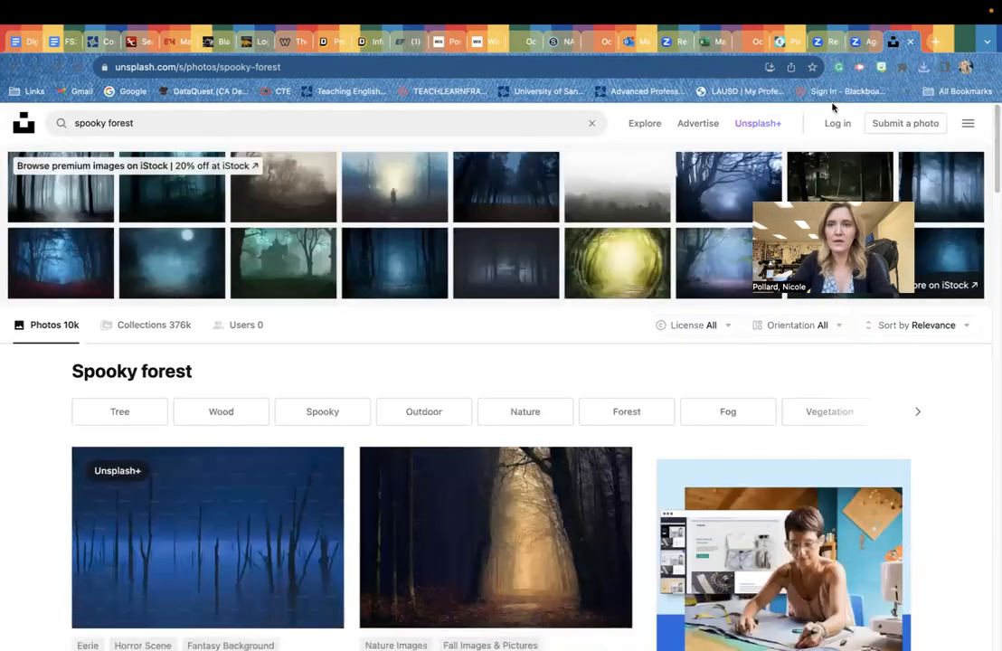
Step: Switch back to Pixlr and add the downloaded forest photo as an image layer
left_click(791, 42)
left_click(915, 458)
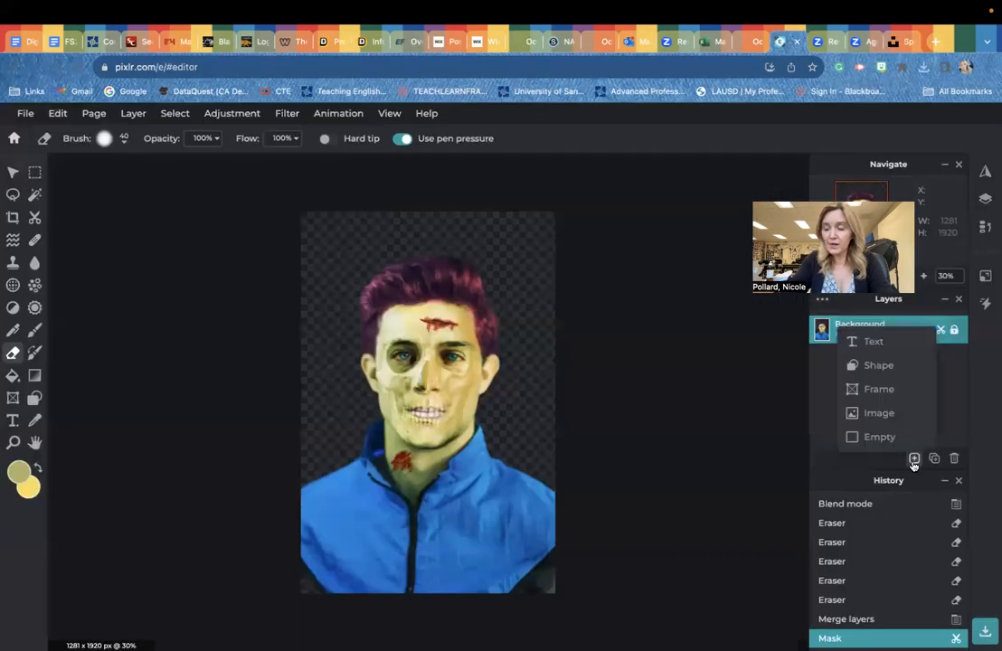
left_click(878, 414)
left_click(479, 252)
left_click(732, 479)
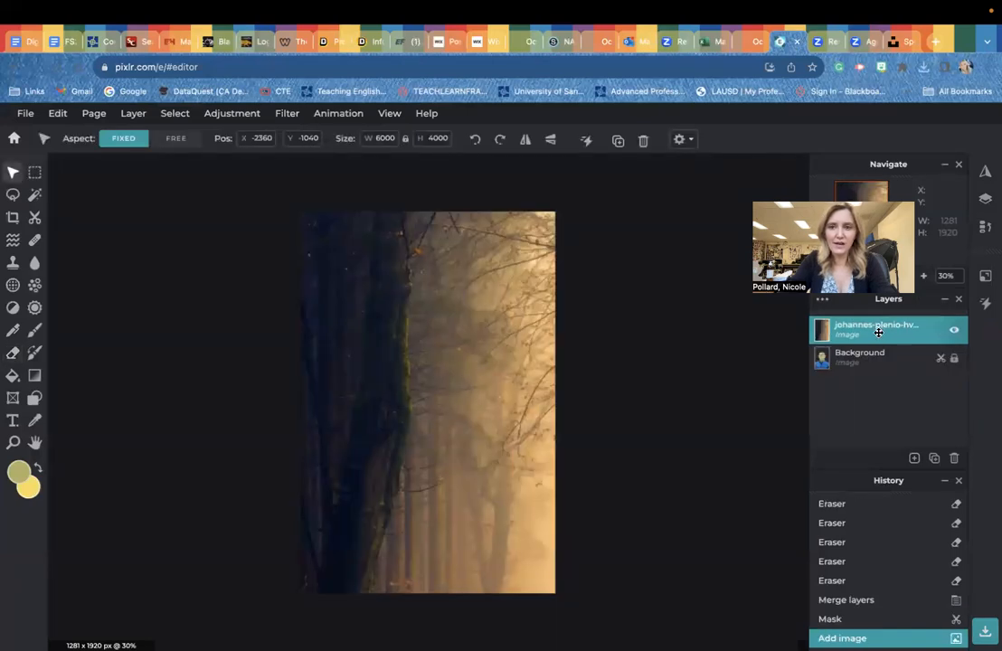
Step: Move the forest layer beneath the masked portrait and flatten the image
left_click_drag(881, 335, 883, 359)
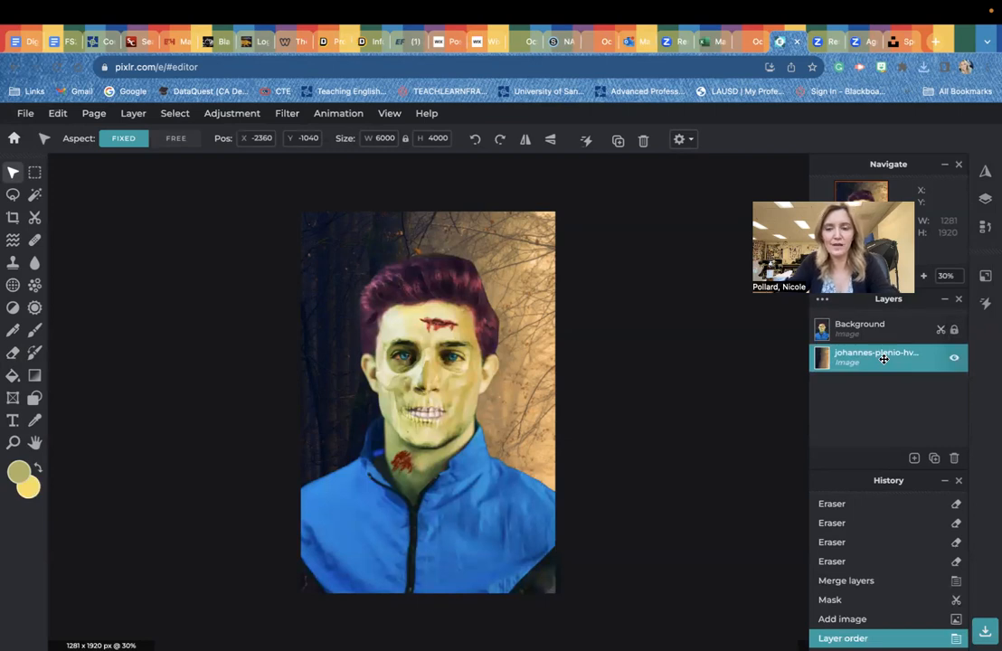
left_click(868, 357)
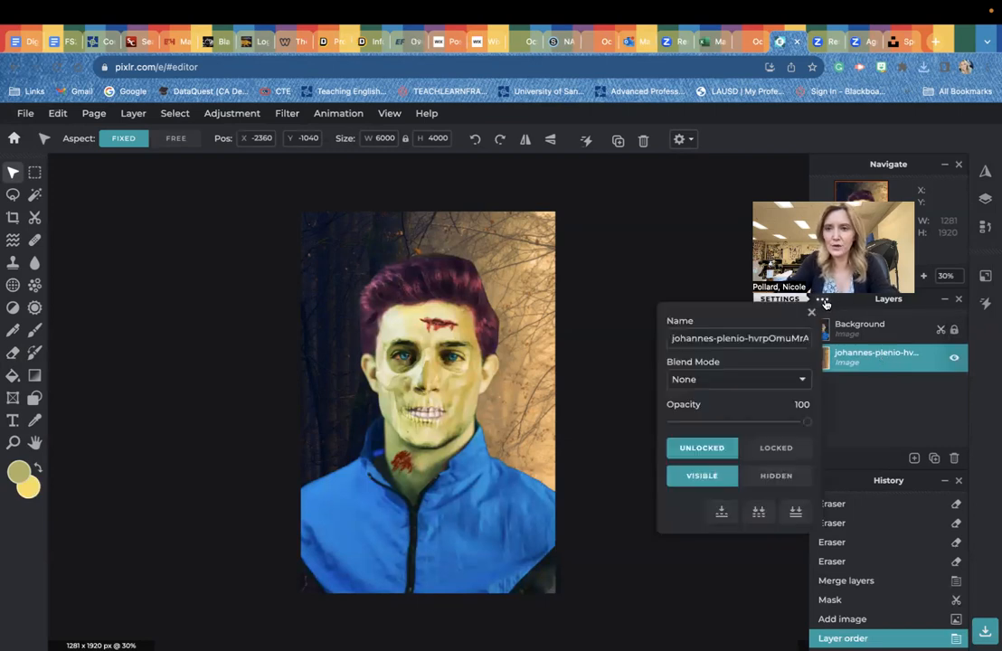
left_click(797, 514)
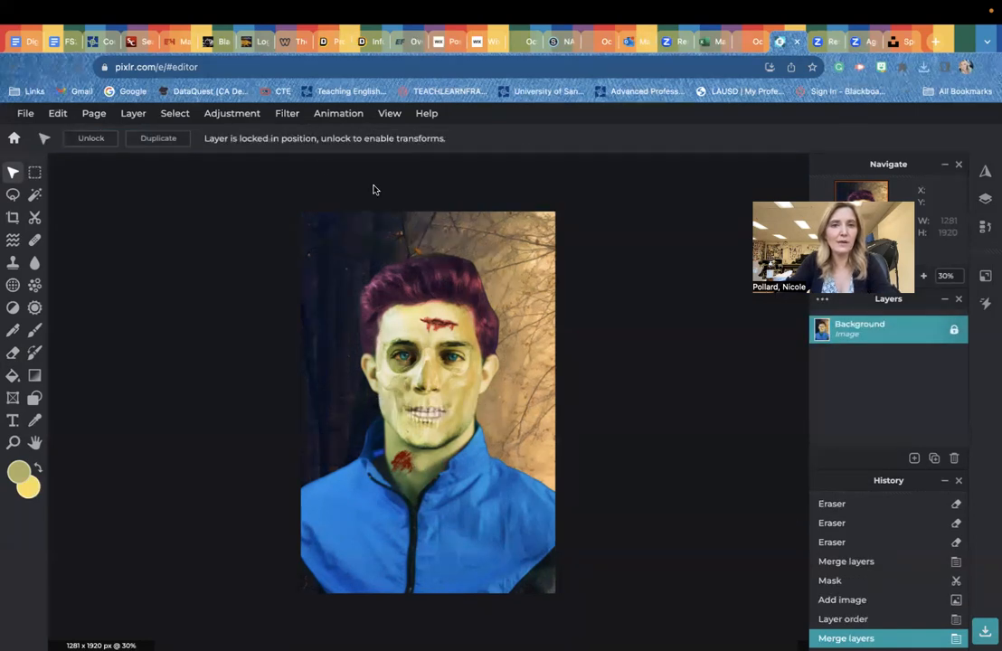
Step: Apply the Deep effect from the Effect library to the flattened image at strength 22
left_click(289, 117)
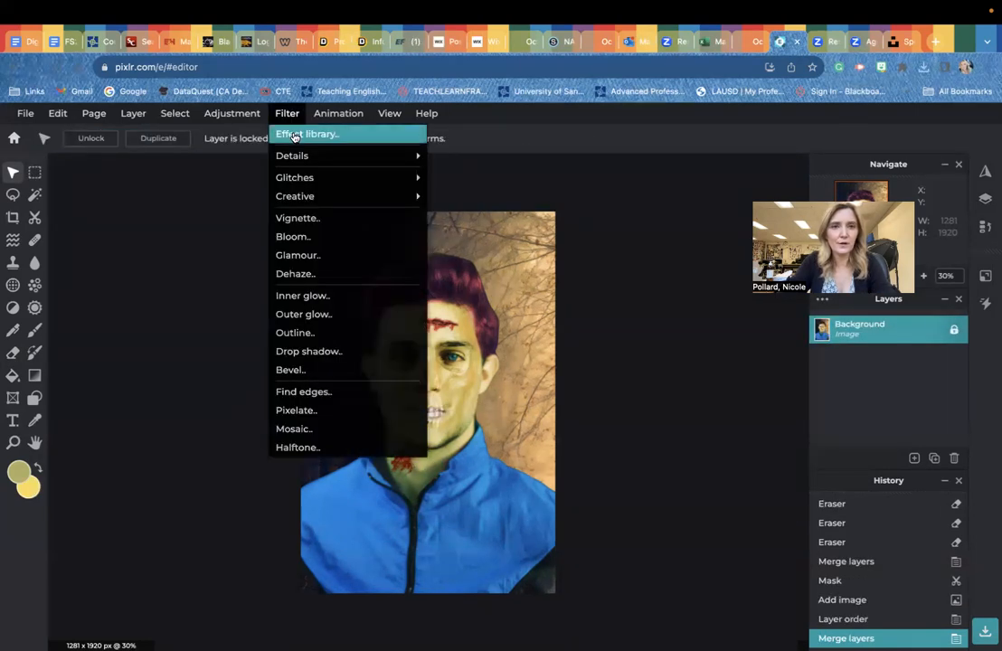
left_click(294, 133)
left_click(683, 328)
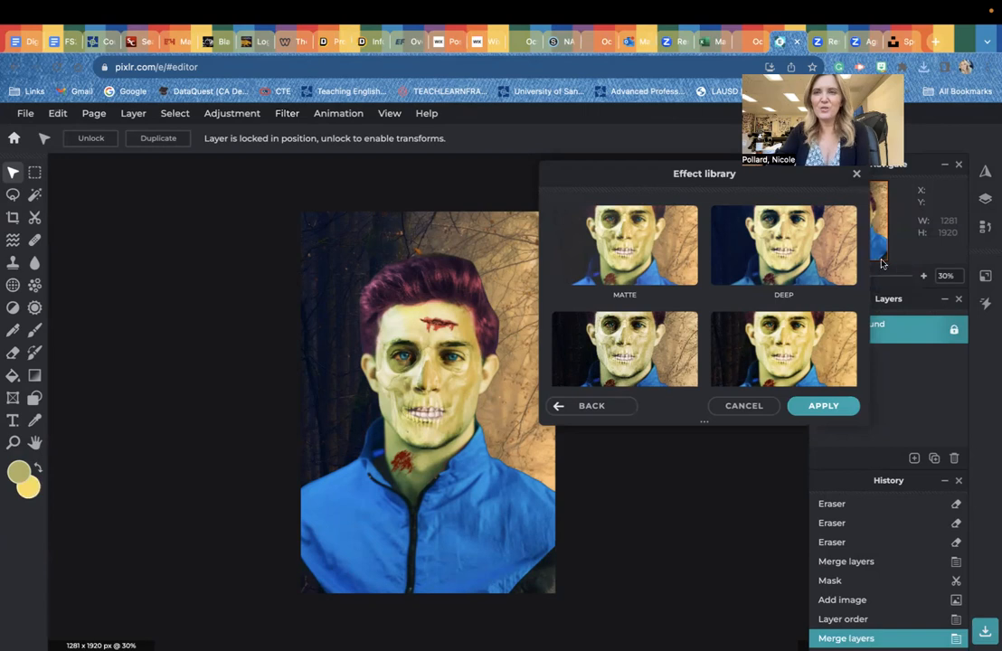
left_click_drag(865, 246, 864, 315)
scroll(790, 261, "up", 3)
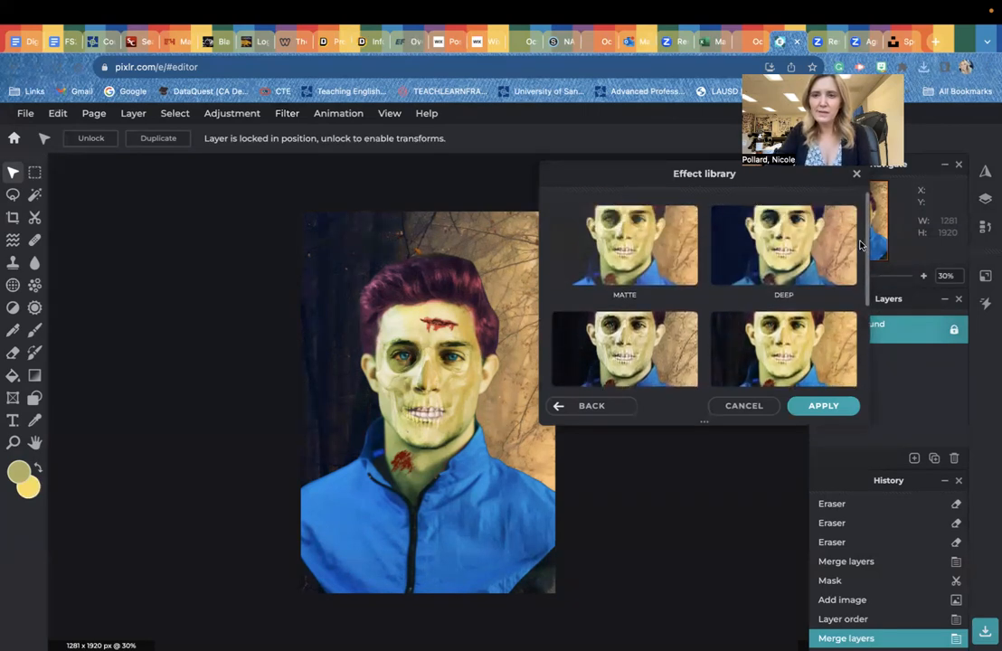
left_click(790, 262)
mouse_move(819, 298)
left_mouse_down()
mouse_move(746, 299)
mouse_move(814, 305)
left_mouse_up()
left_click_drag(745, 300, 743, 299)
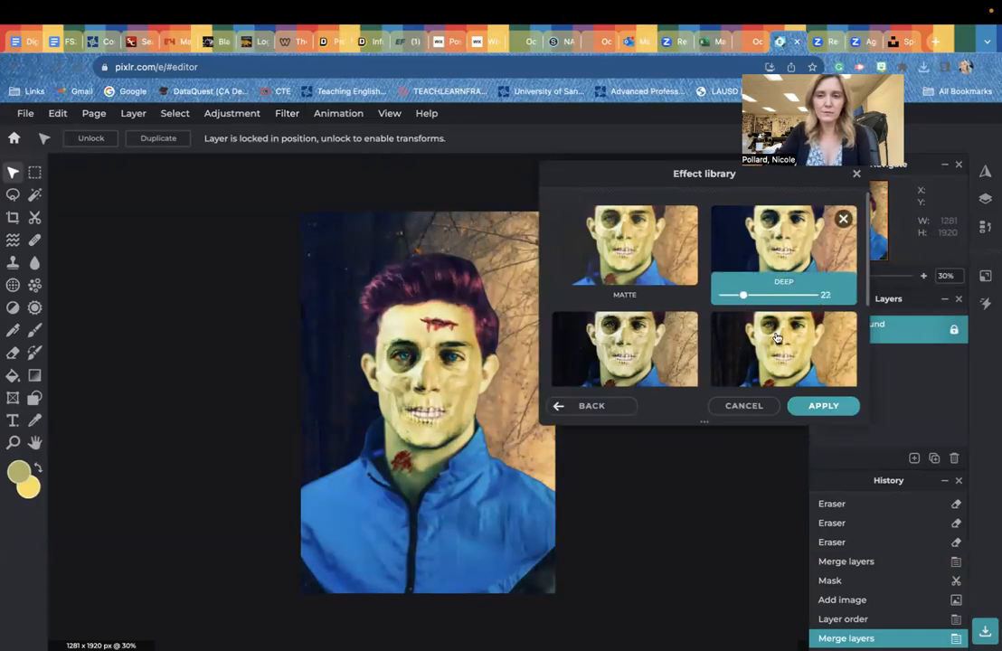
left_click(823, 405)
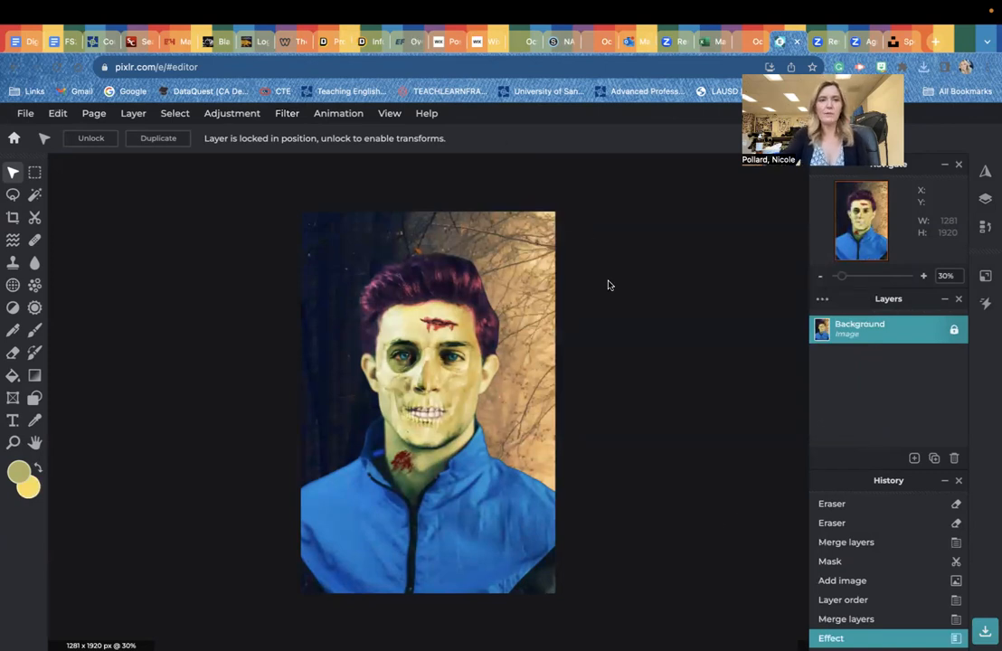